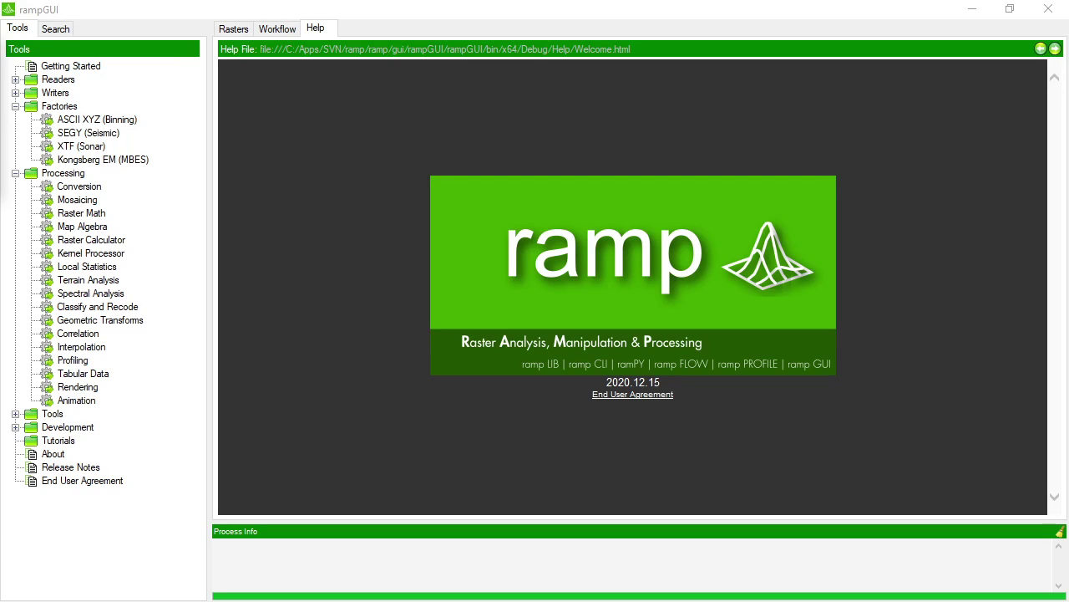
Open the XTF (Sonar) help page from Factories in the Tools tree
click(74, 148)
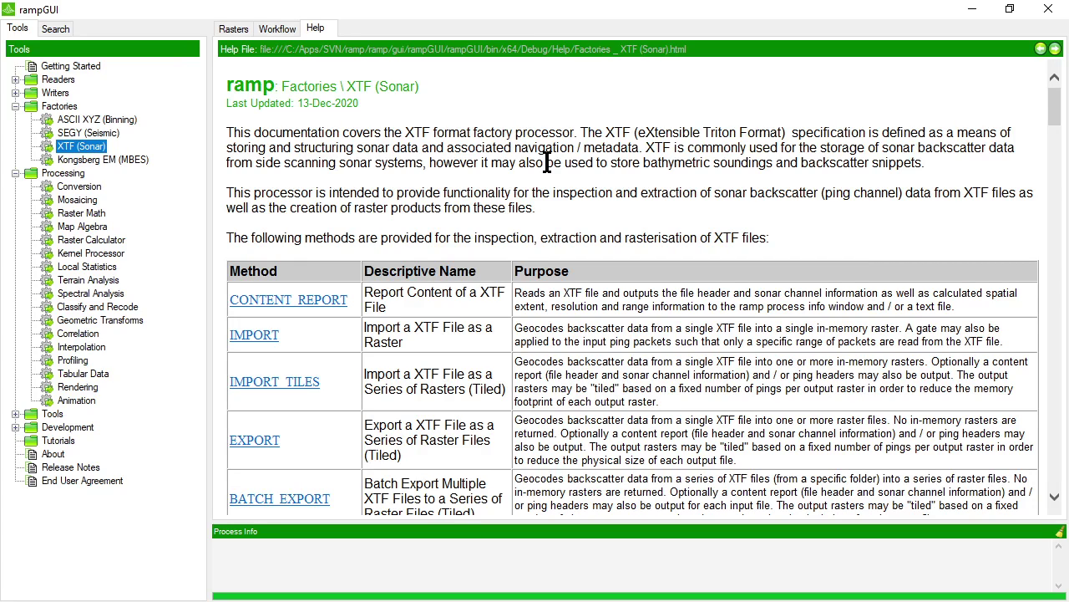
Open the XTF (Sonar) methods and choose Report Content of a XTF File
double_click(94, 146)
drag(399, 109, 473, 112)
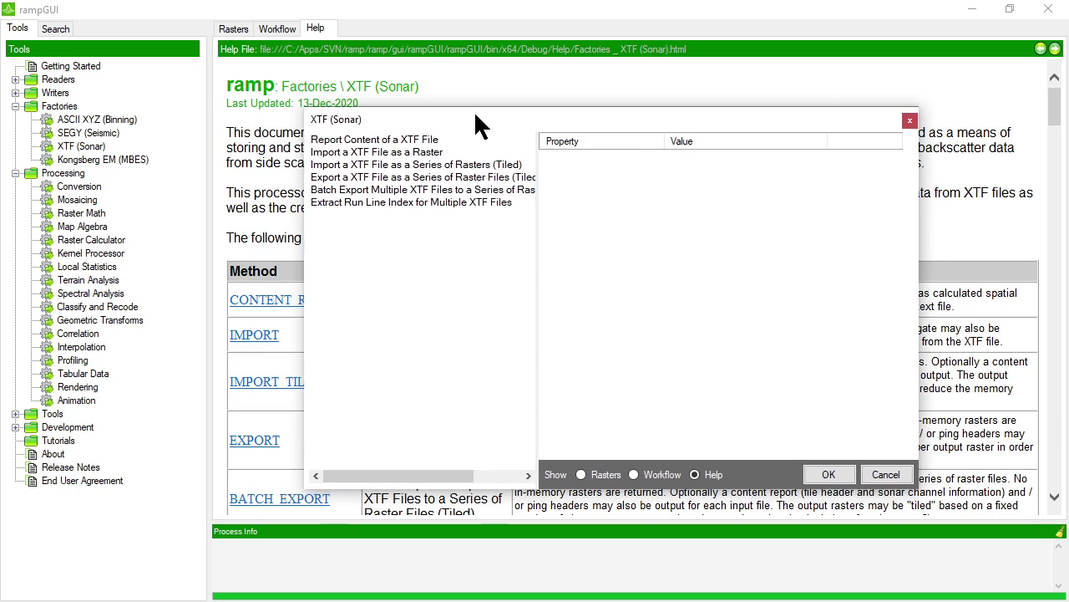
click(373, 141)
key(Down)
key(Down)
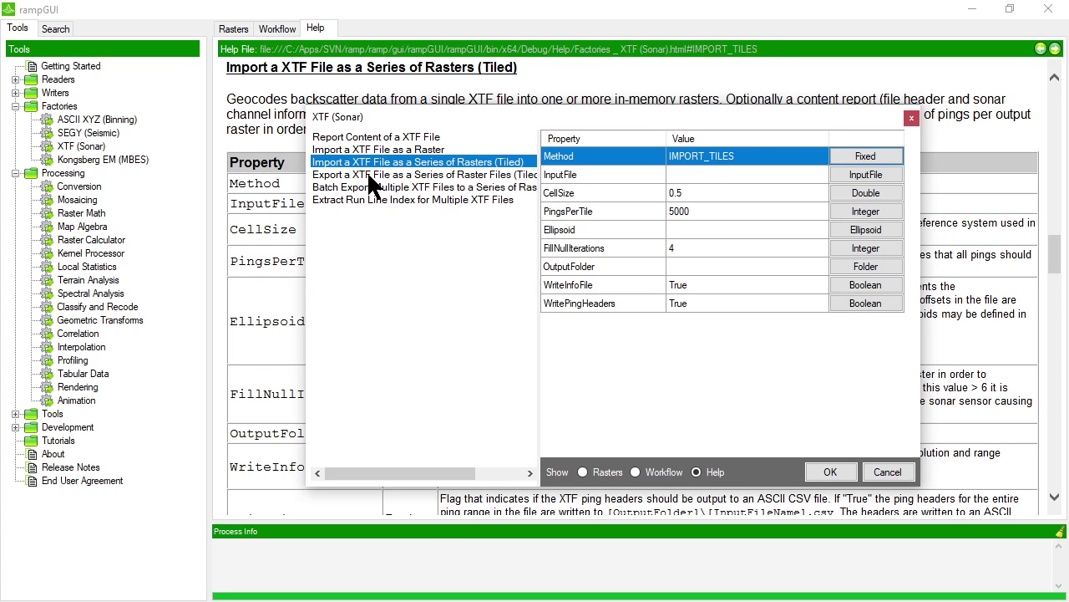
click(361, 138)
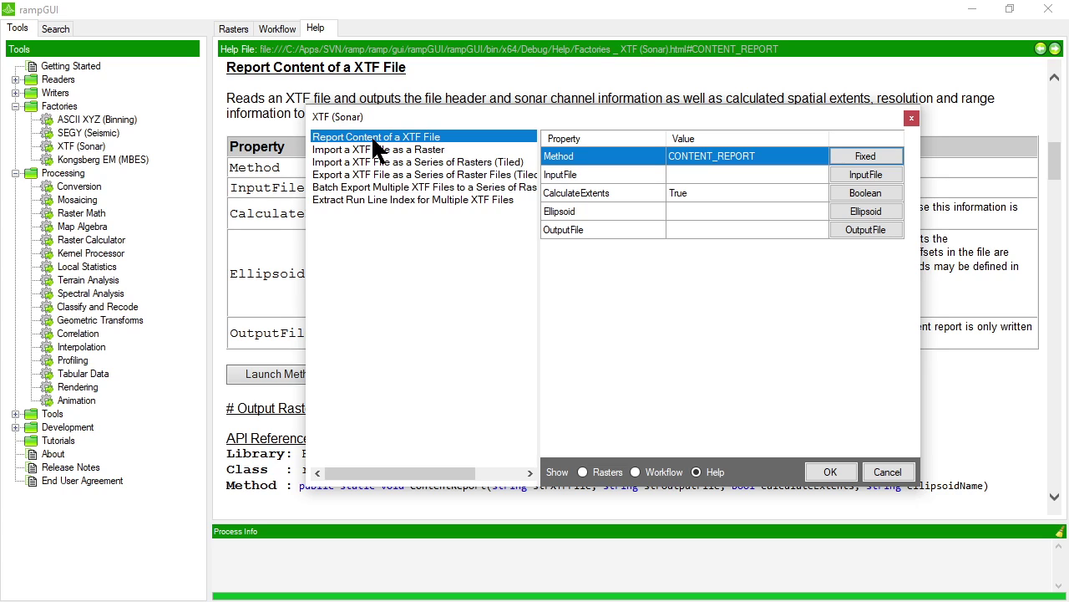
Set InputFile to SSS Sample (Small).xtf and review CalculateExtents, Ellipsoid and OutputFile
click(709, 174)
click(861, 173)
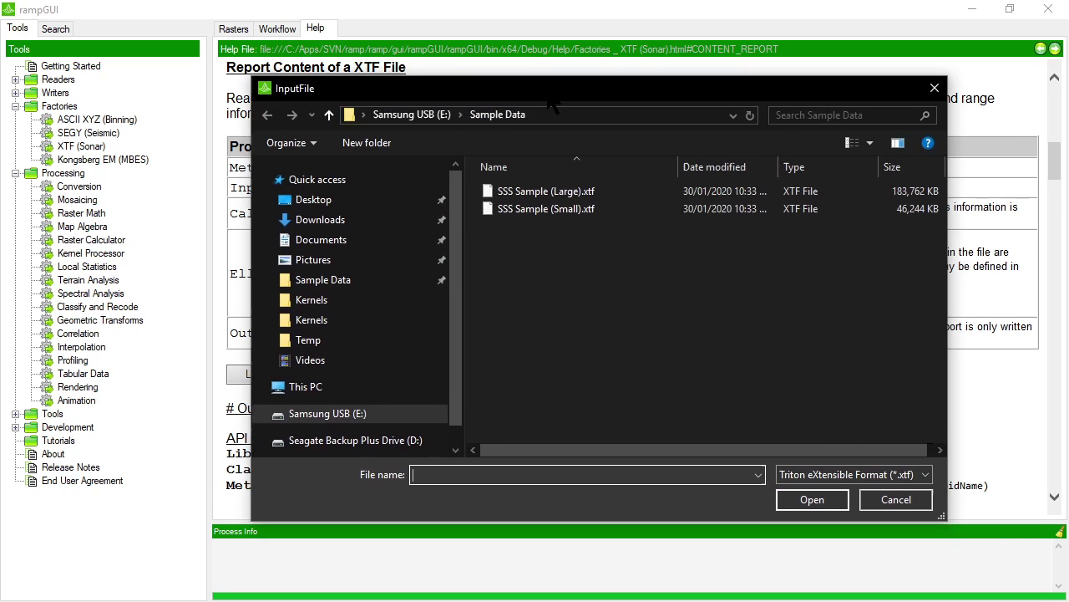
double_click(607, 263)
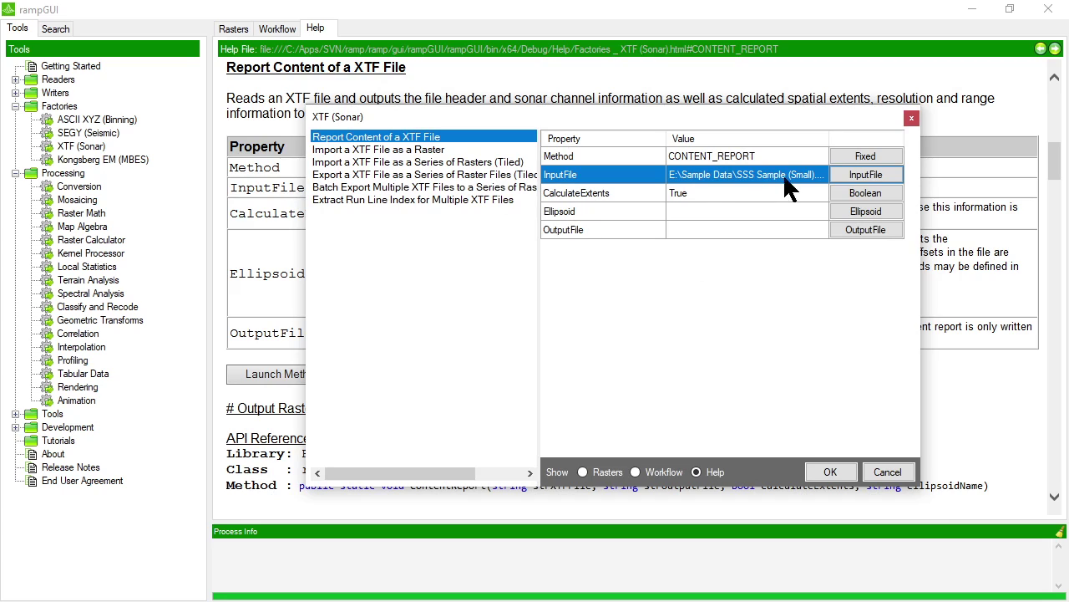
click(708, 194)
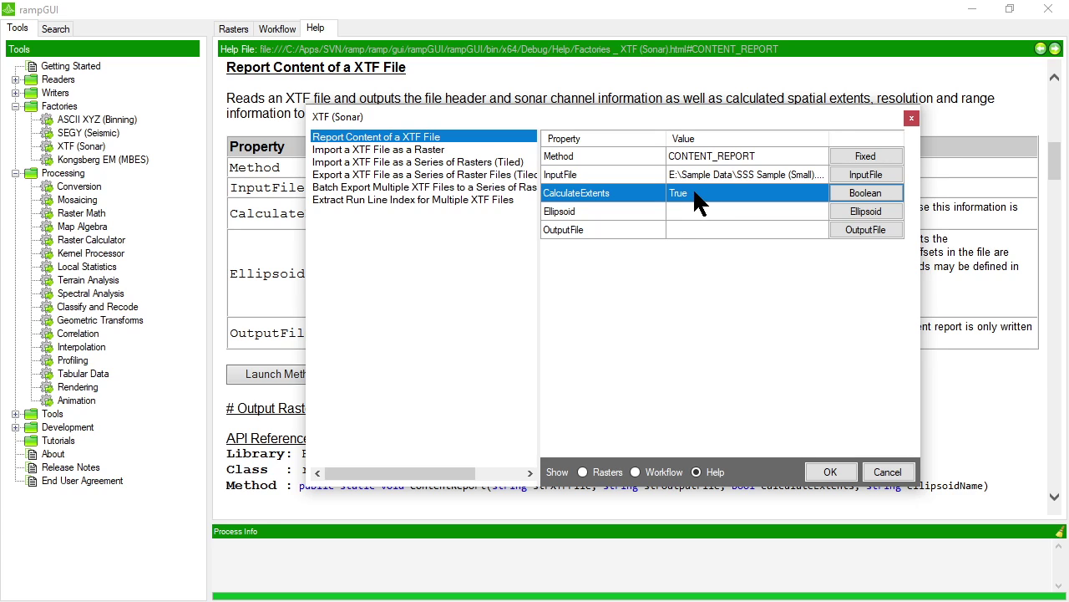
click(719, 210)
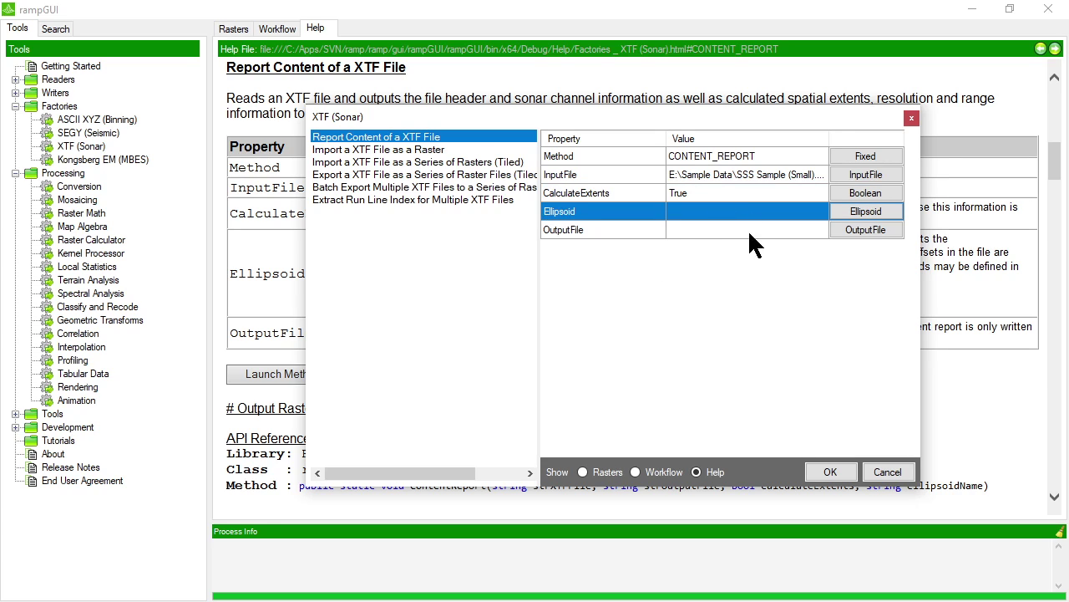
click(690, 229)
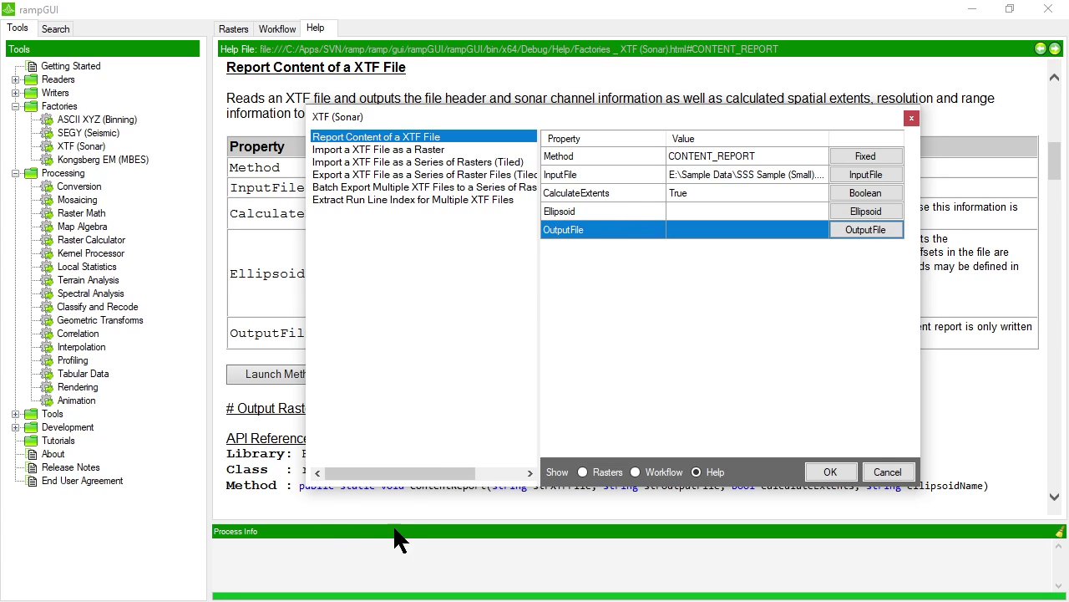
Run the content report and enlarge the Process Info log area
click(831, 468)
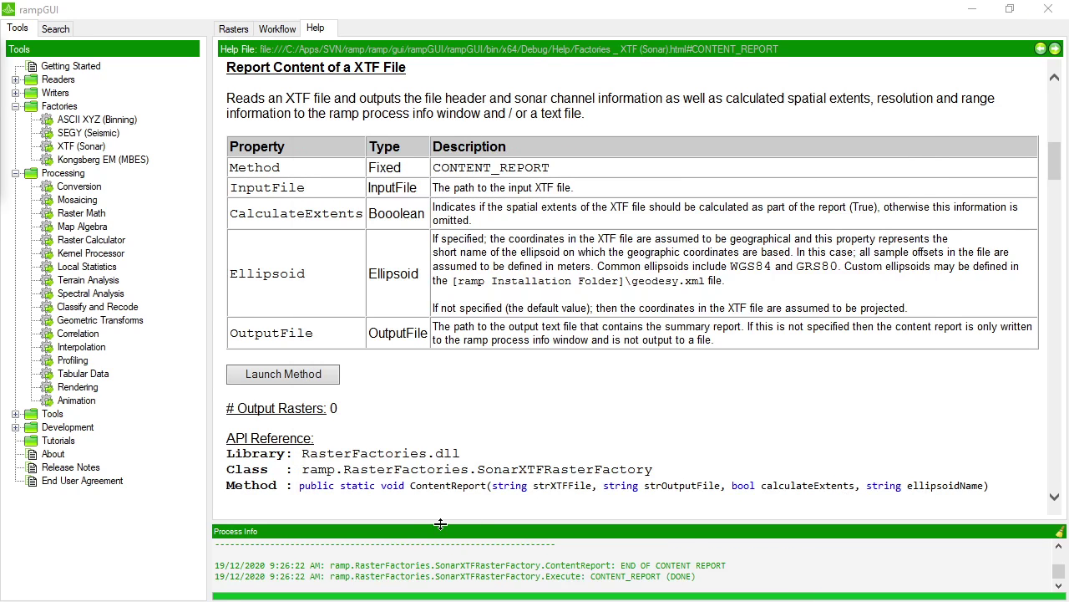
drag(443, 520, 478, 144)
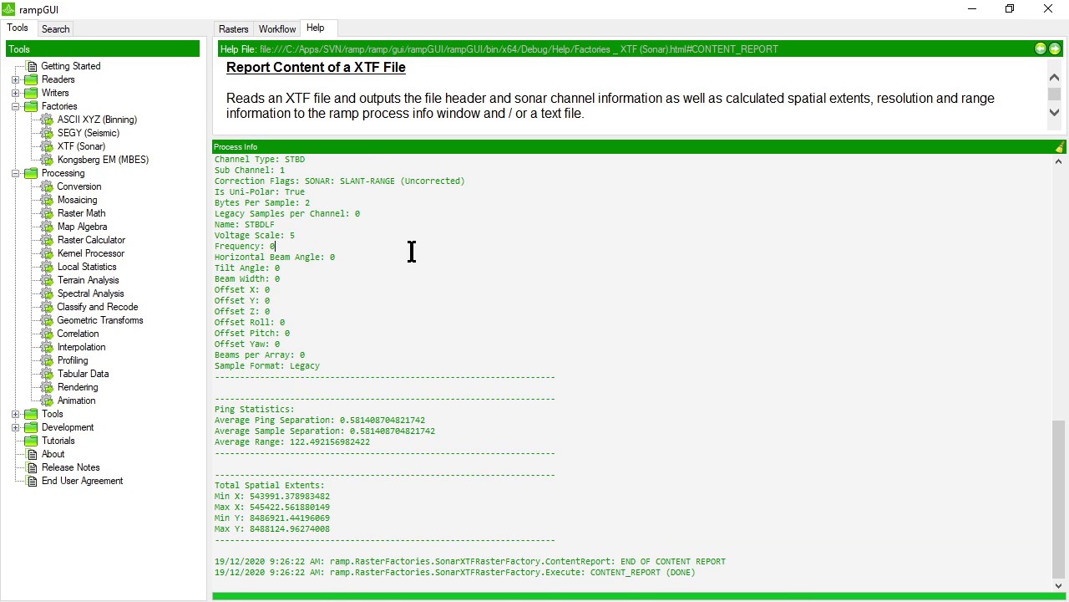
scroll(410, 250, up, 1)
scroll(370, 232, up, 12)
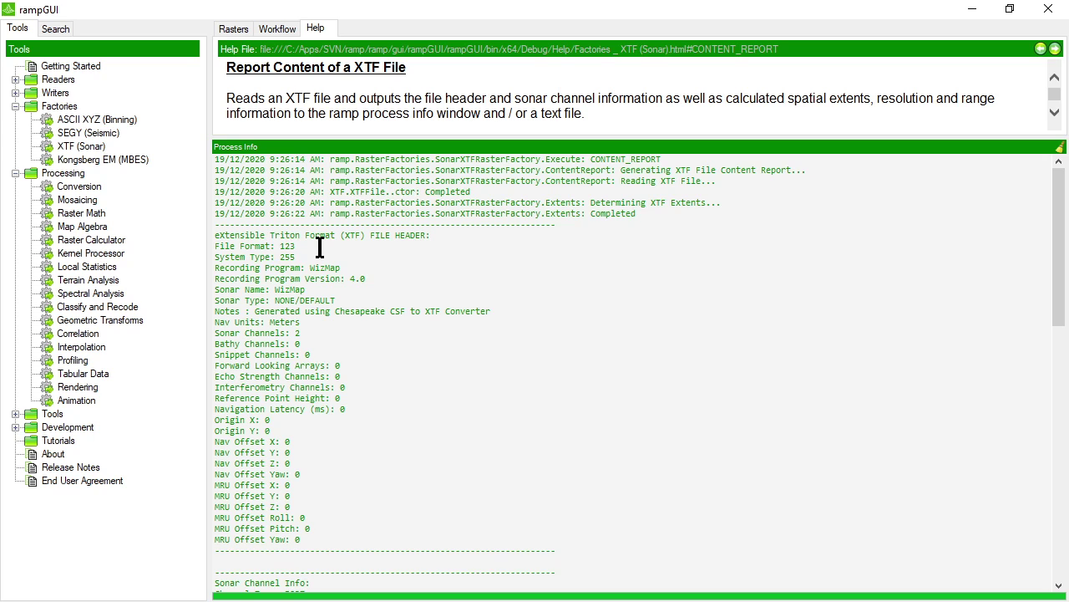
scroll(322, 251, down, 2)
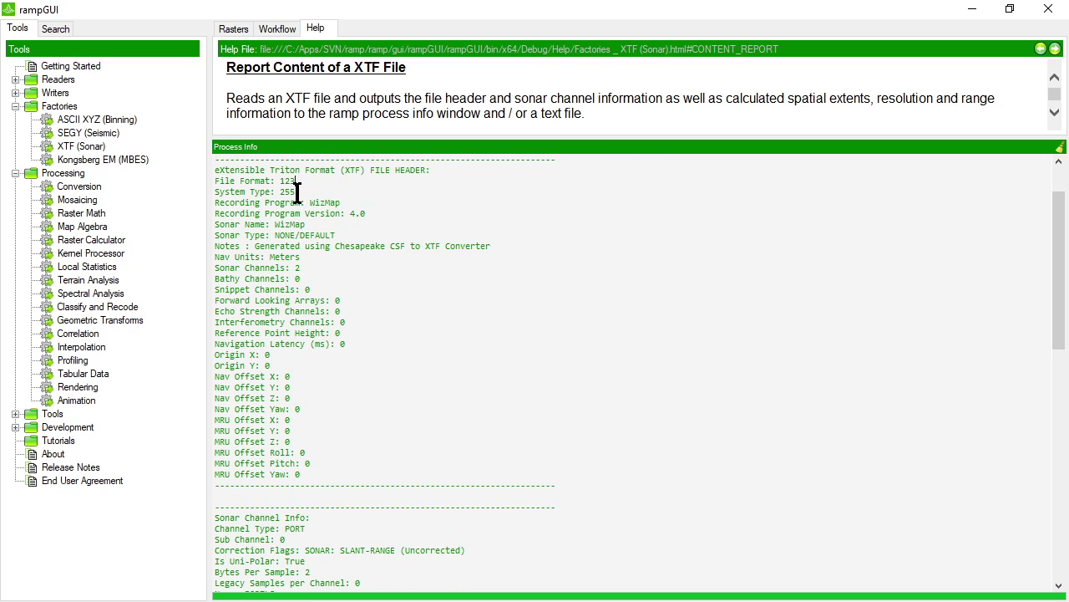
Read through the log, highlighting the WizMap program, 2 sonar channels and PORT channel type
click(387, 206)
click(310, 270)
double_click(296, 269)
click(300, 279)
scroll(365, 305, down, 1)
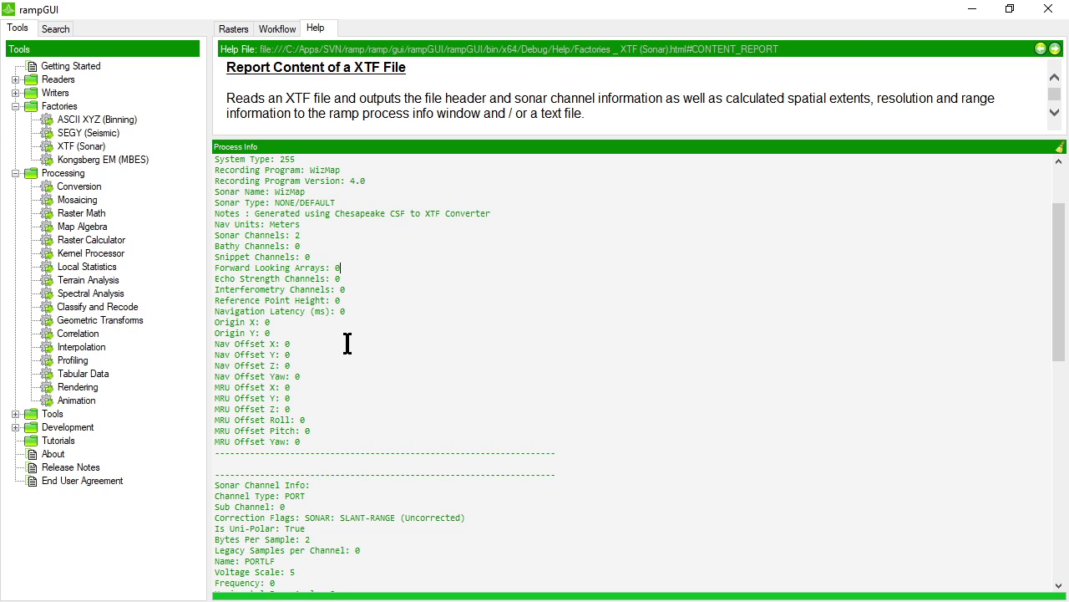
scroll(347, 340, down, 2)
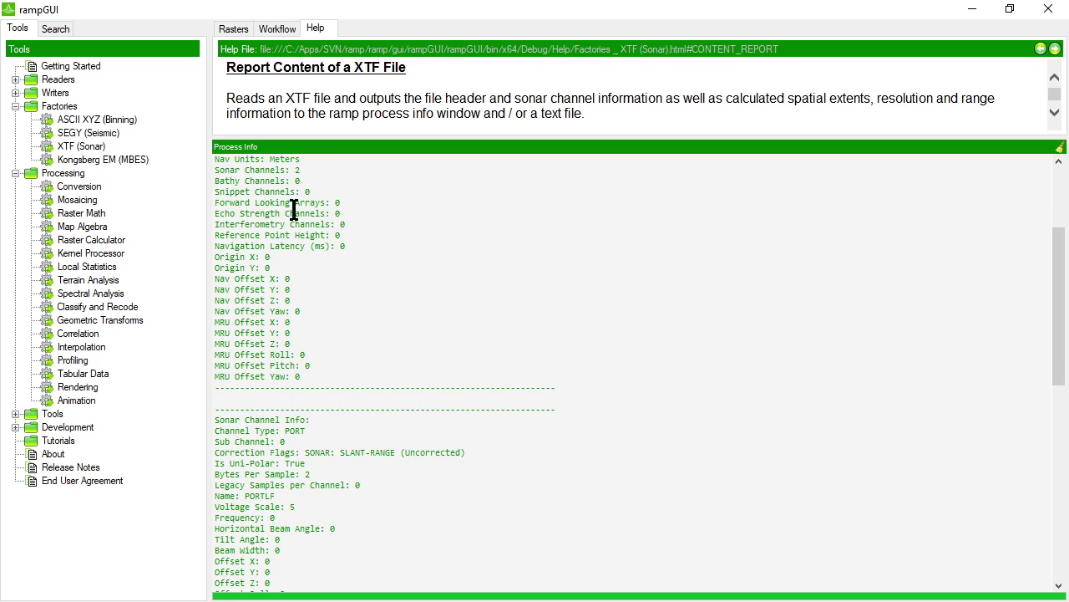
scroll(317, 338, down, 1)
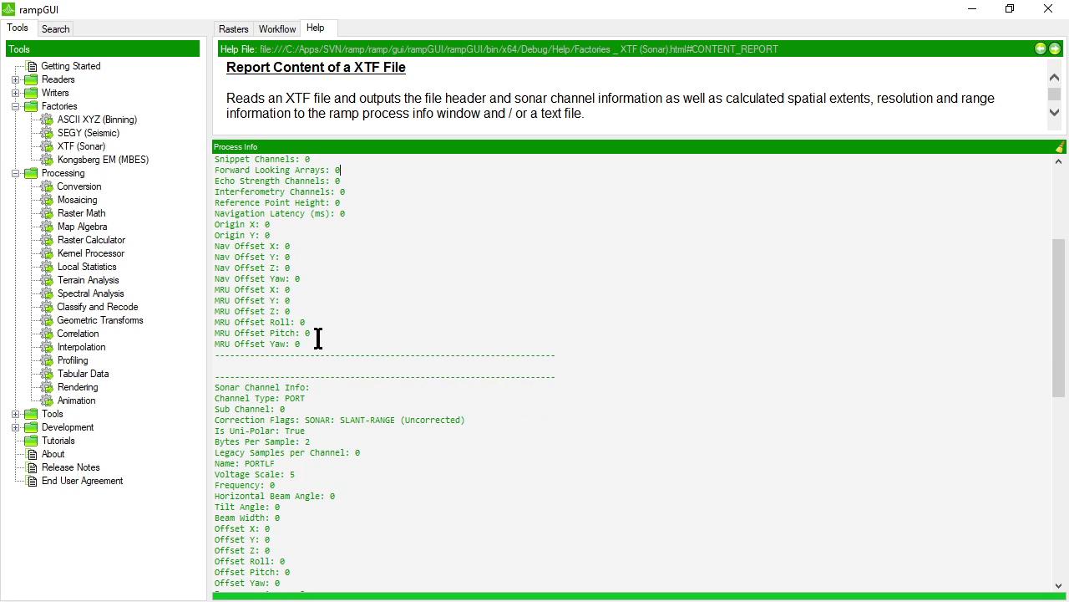
scroll(318, 337, down, 5)
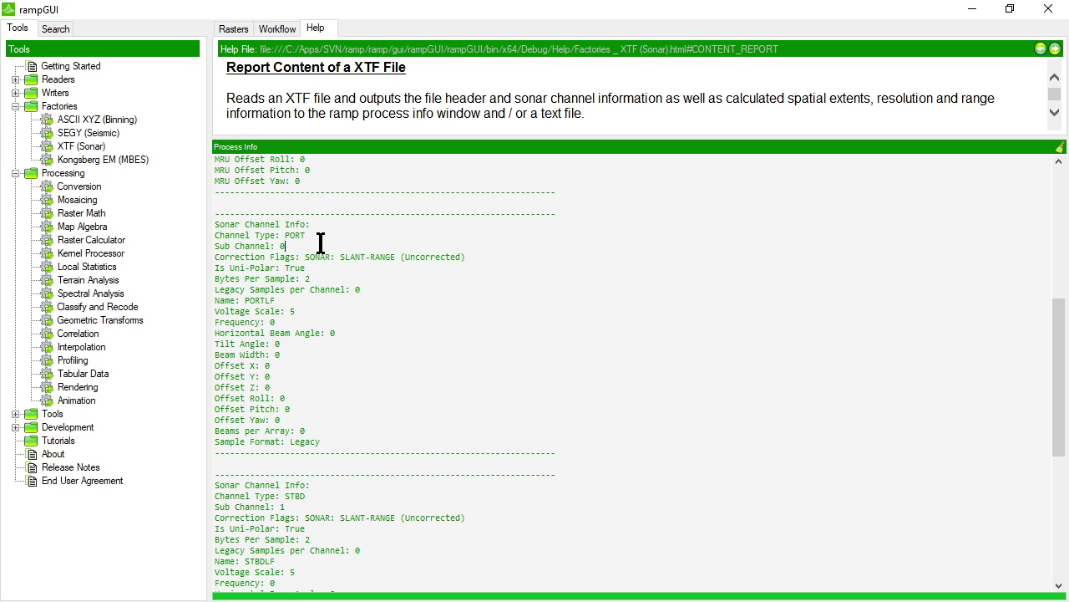
scroll(337, 327, down, 1)
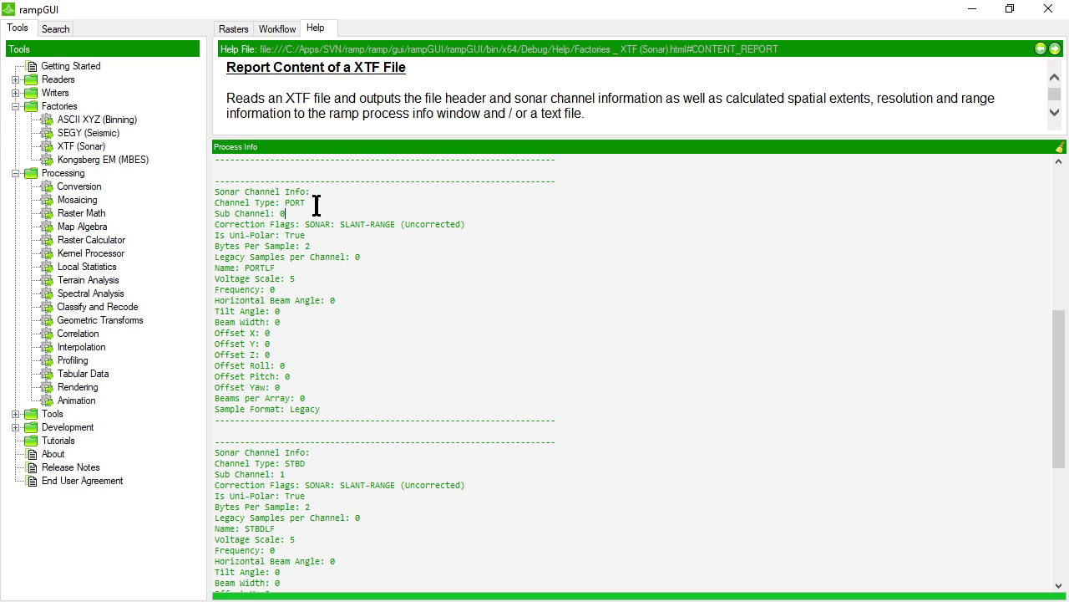
drag(315, 206, 284, 204)
click(314, 203)
scroll(334, 376, down, 5)
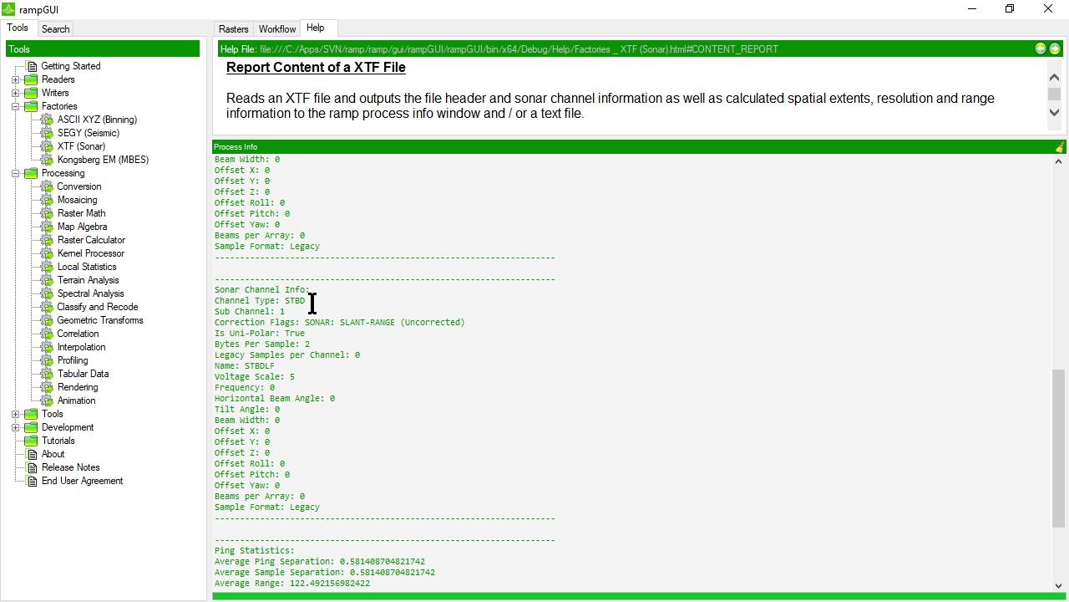
scroll(311, 303, down, 4)
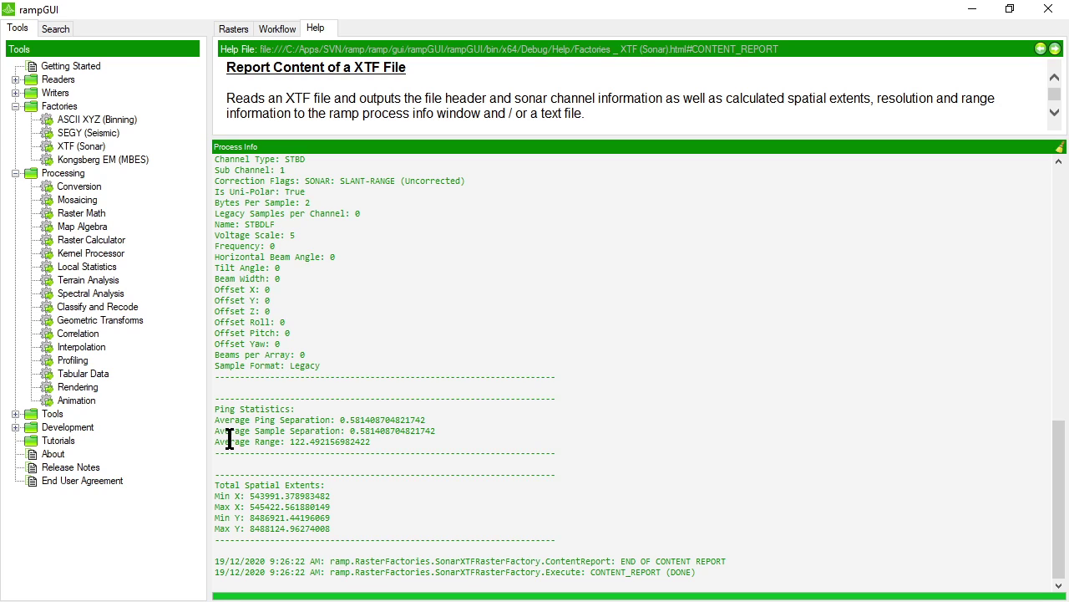
drag(471, 432, 209, 421)
click(406, 422)
drag(439, 429, 206, 423)
click(389, 426)
drag(379, 444, 290, 443)
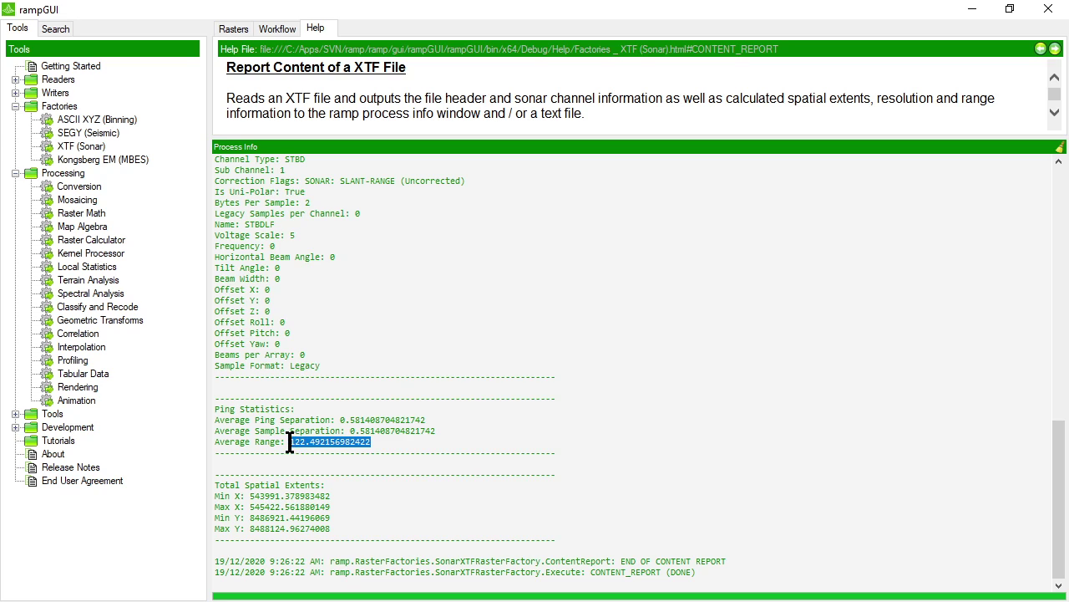
click(357, 487)
drag(351, 540, 186, 475)
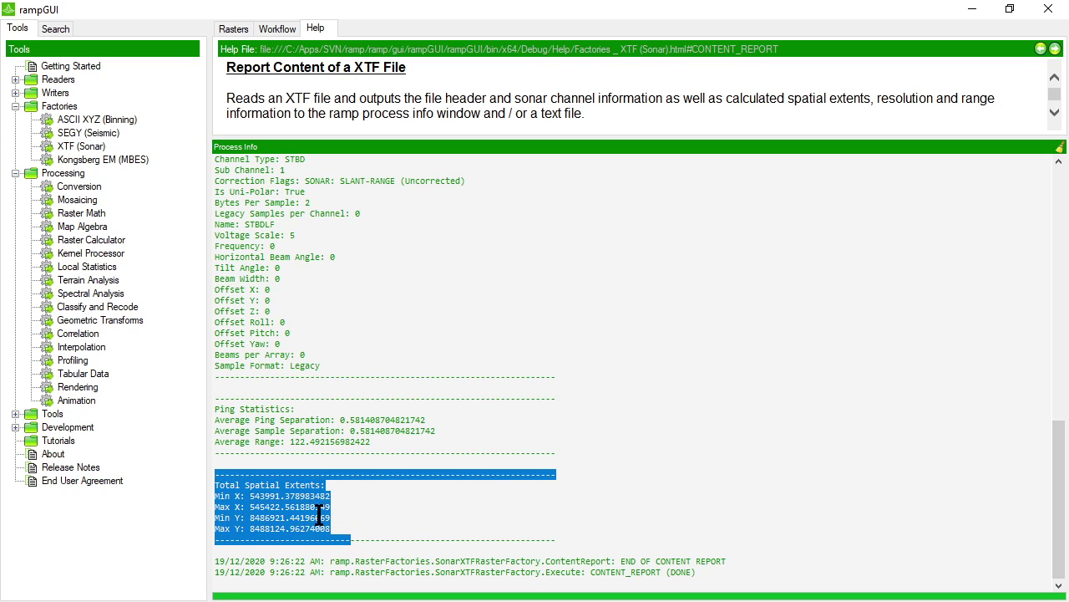
click(387, 529)
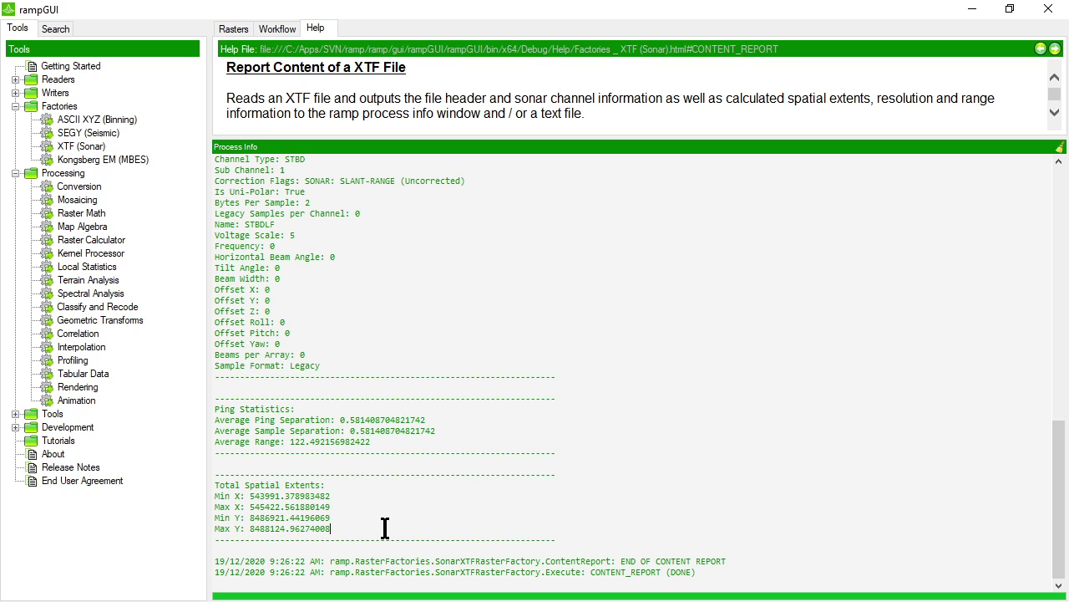
scroll(387, 522, up, 12)
scroll(387, 502, down, 4)
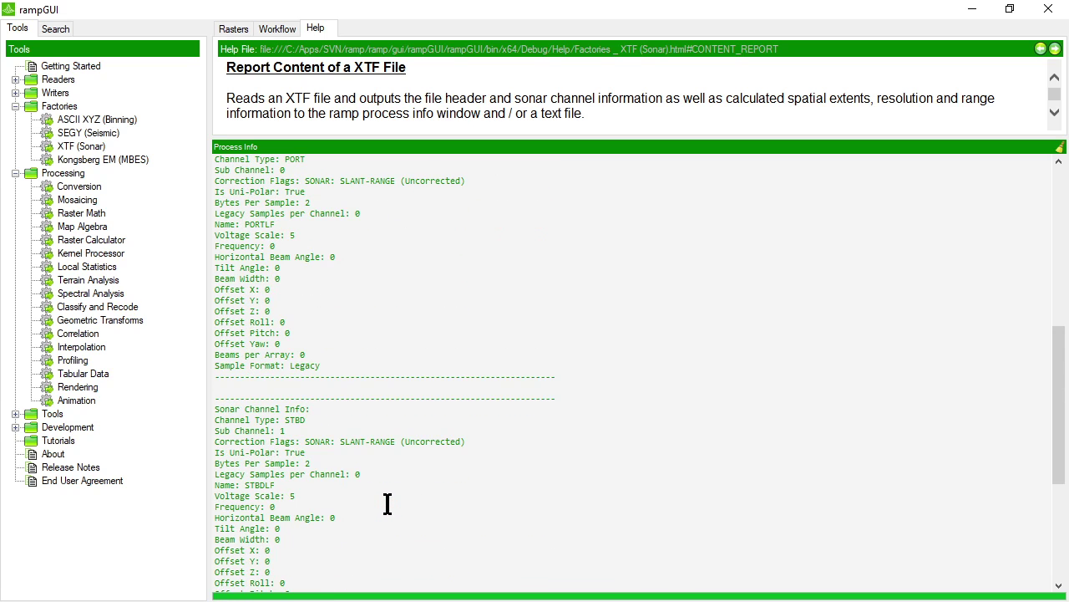
scroll(387, 502, down, 8)
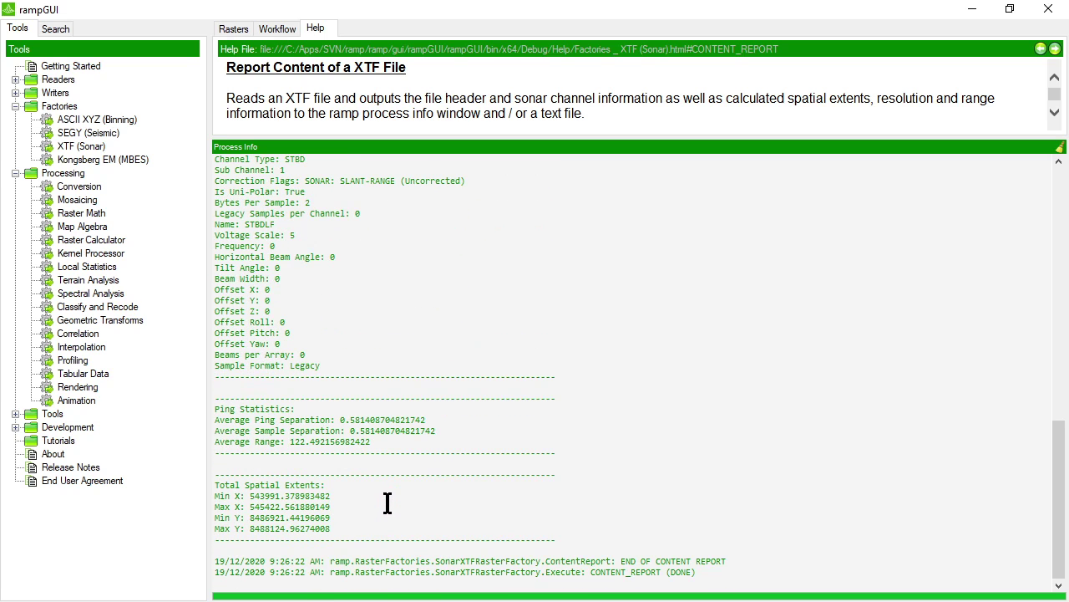
drag(439, 432, 176, 418)
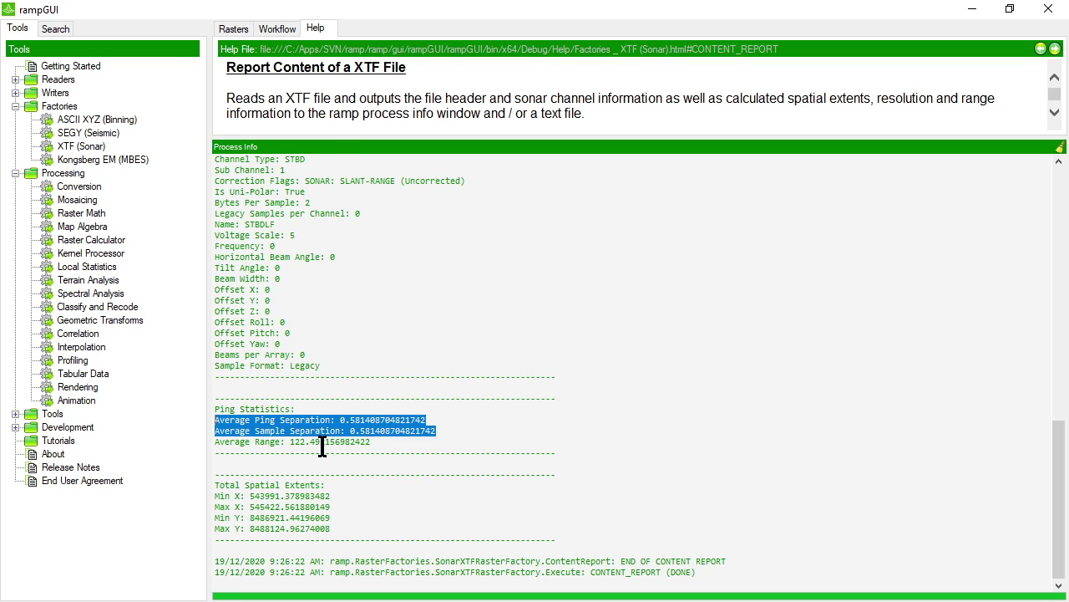
drag(334, 138, 343, 492)
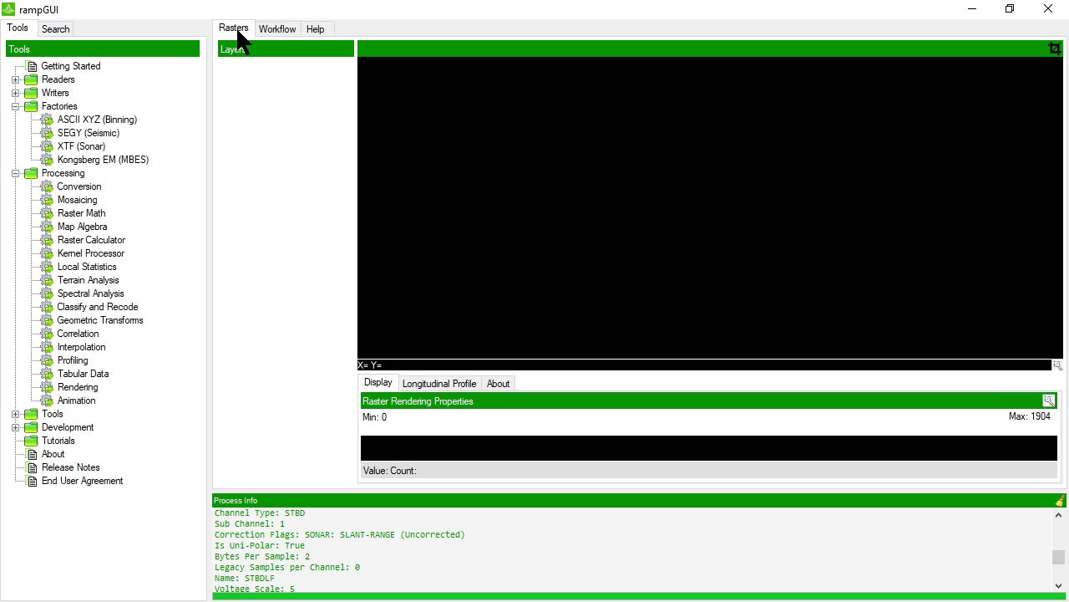
Choose Import a XTF File as a Raster with SSS Sample (Large).xtf as input
double_click(77, 149)
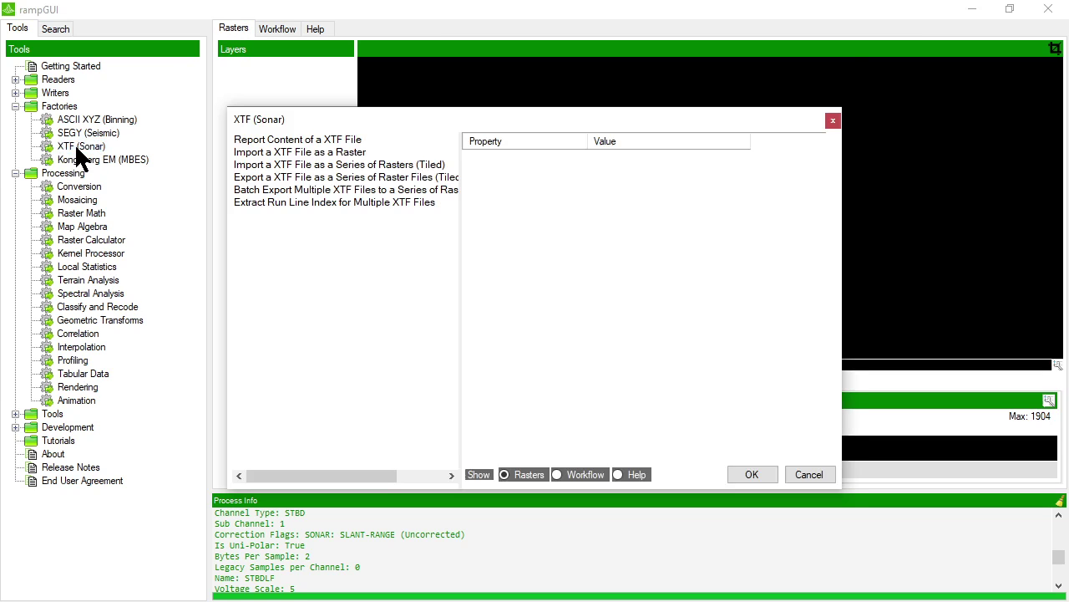
click(333, 152)
click(787, 177)
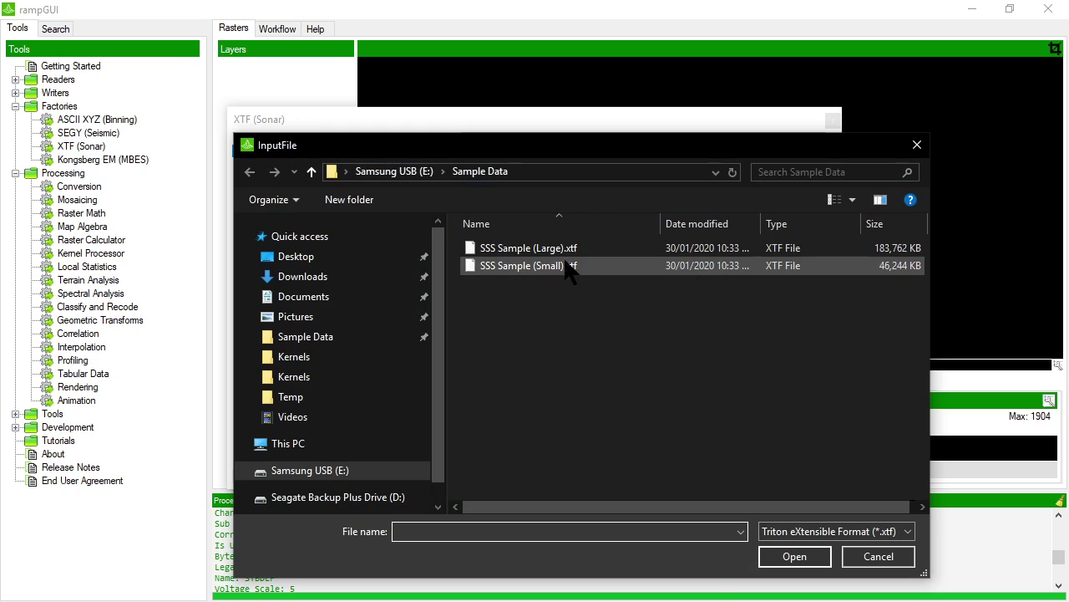
double_click(553, 247)
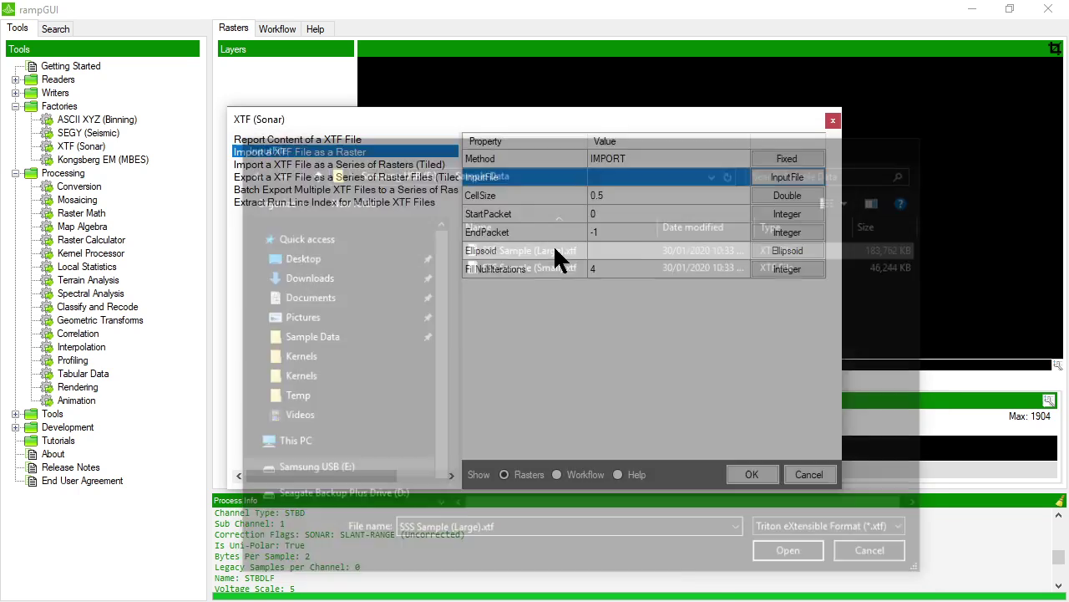
Review CellSize, Start/EndPacket, Ellipsoid options such as GRS80, and FillNullIterations, keeping defaults
click(608, 201)
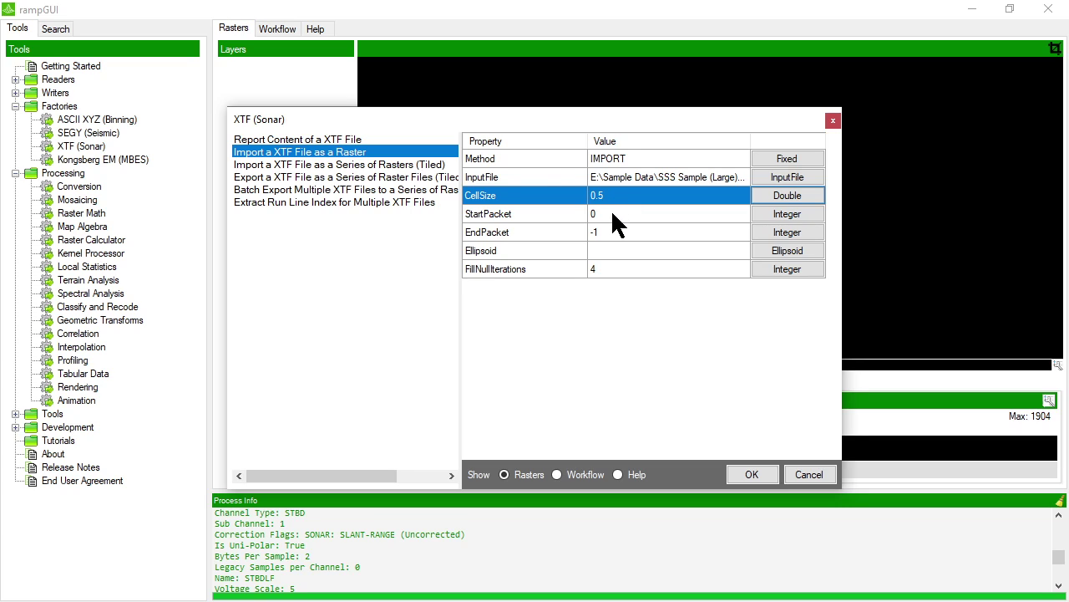
click(613, 216)
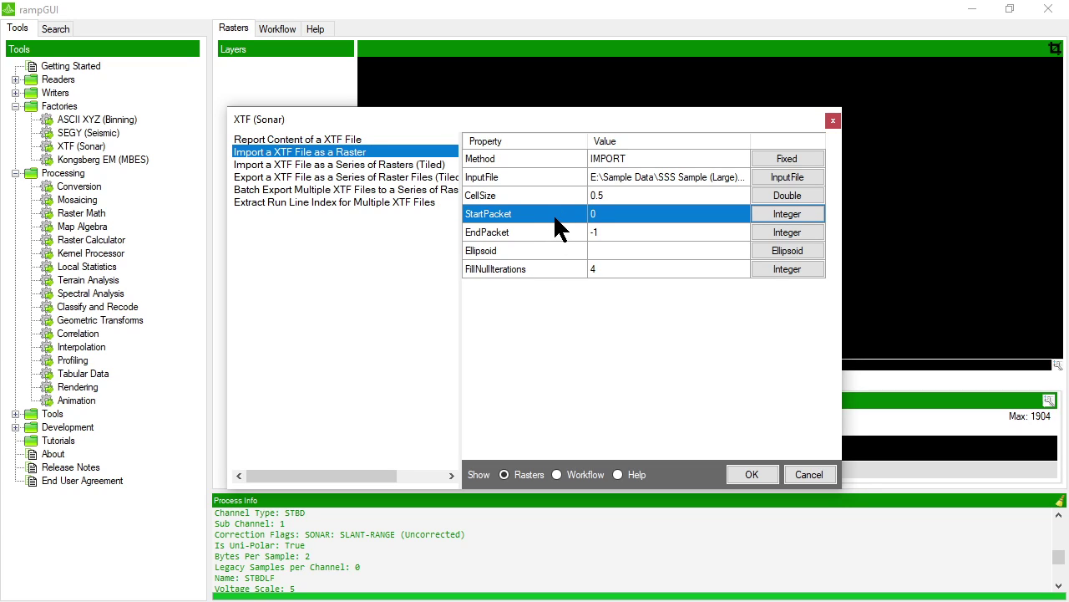
click(640, 233)
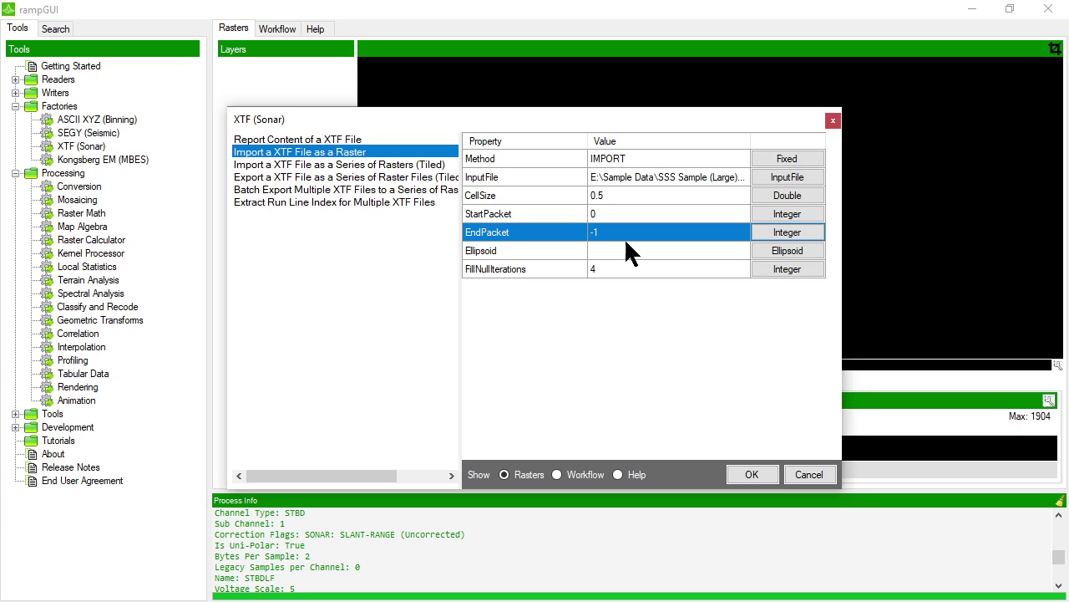
mouse_move(621, 234)
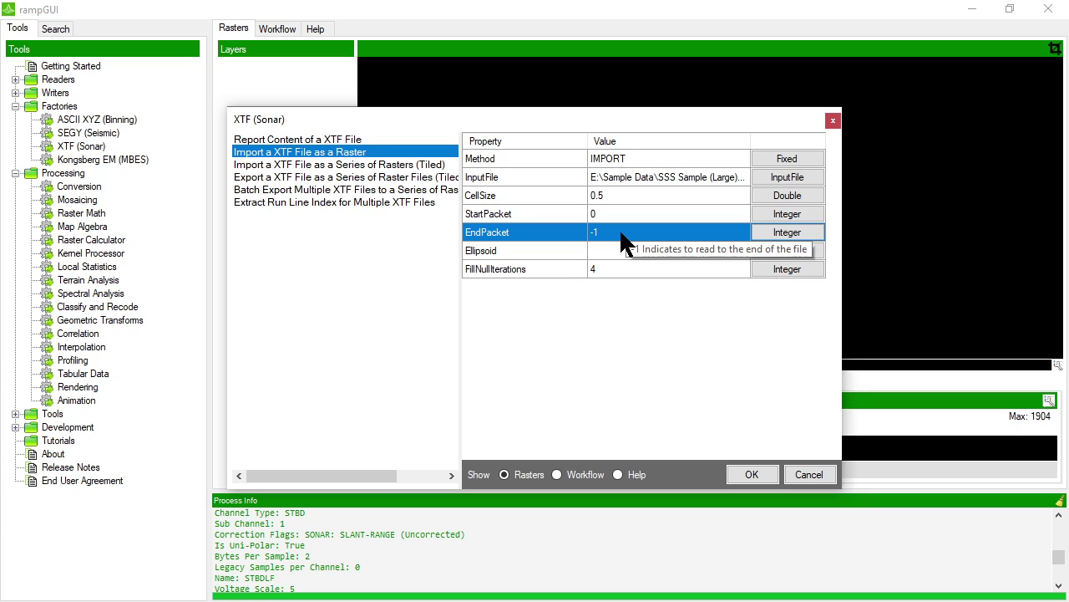
click(624, 254)
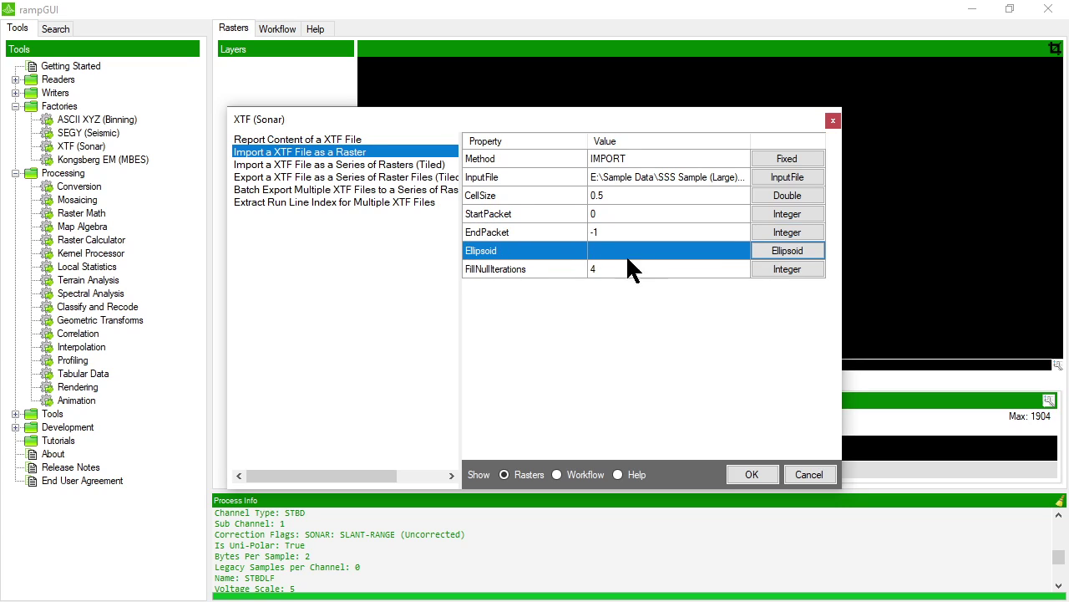
click(762, 248)
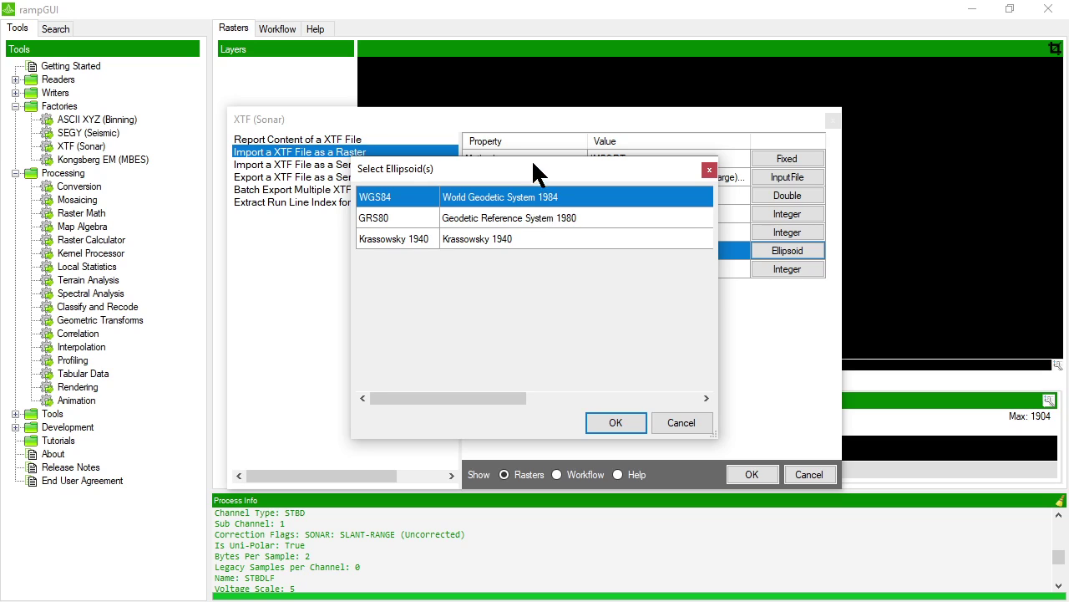
drag(529, 172, 374, 192)
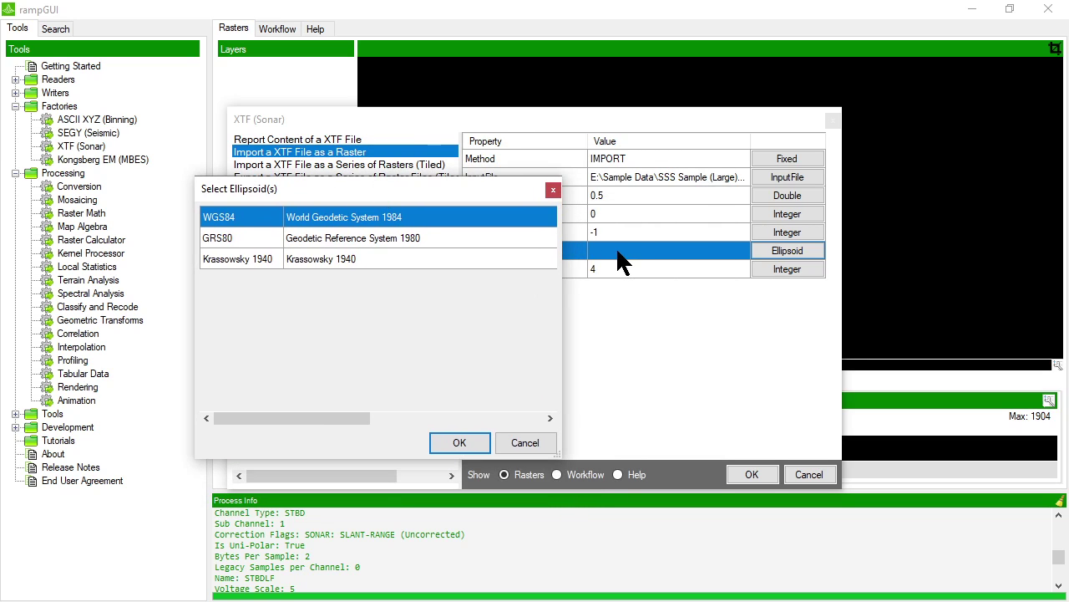
click(393, 243)
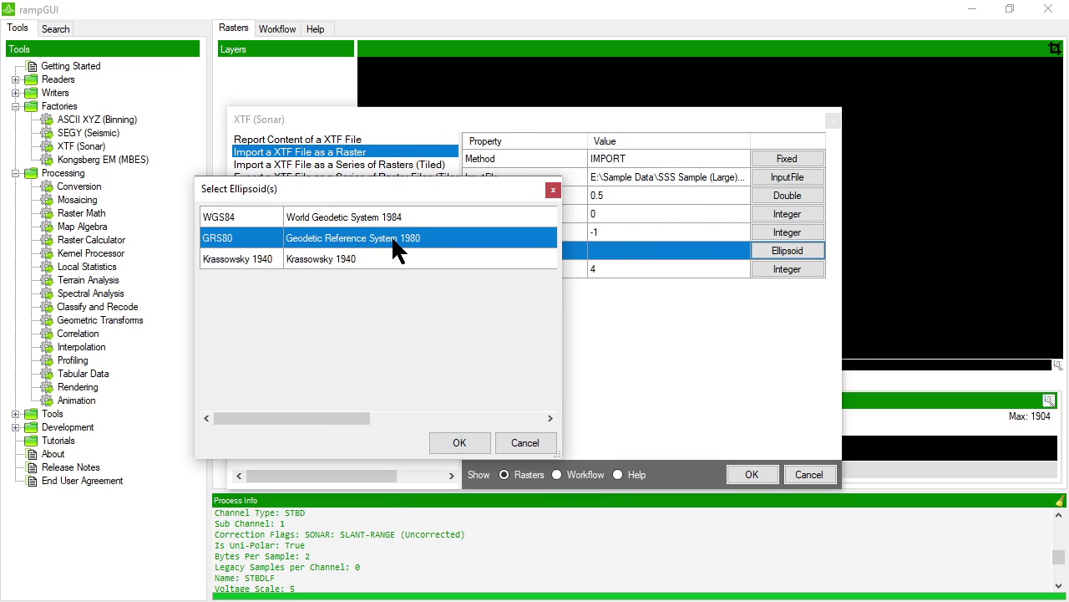
click(529, 443)
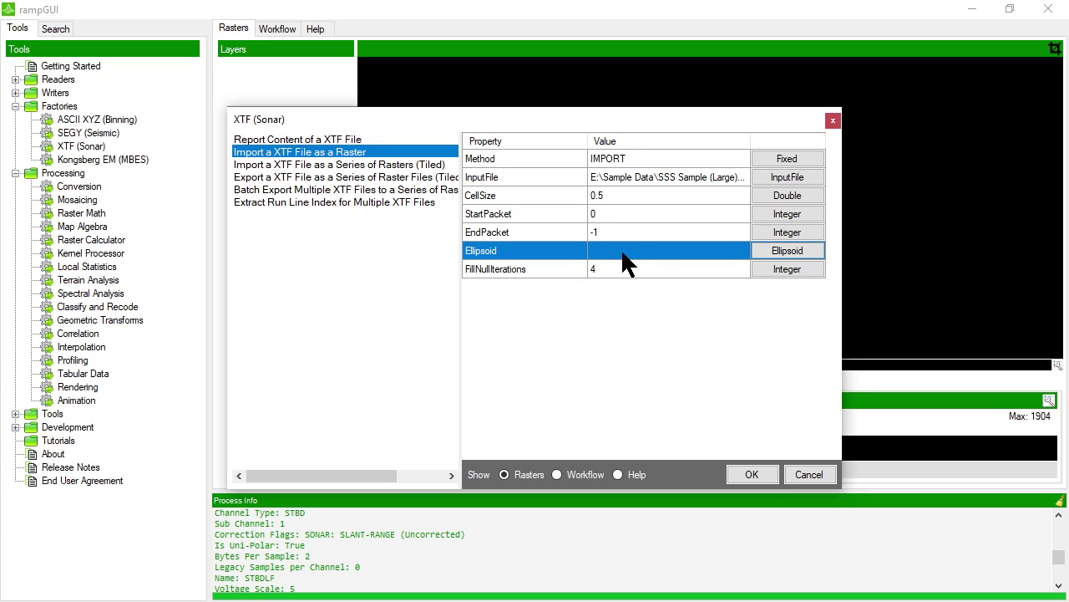
click(528, 269)
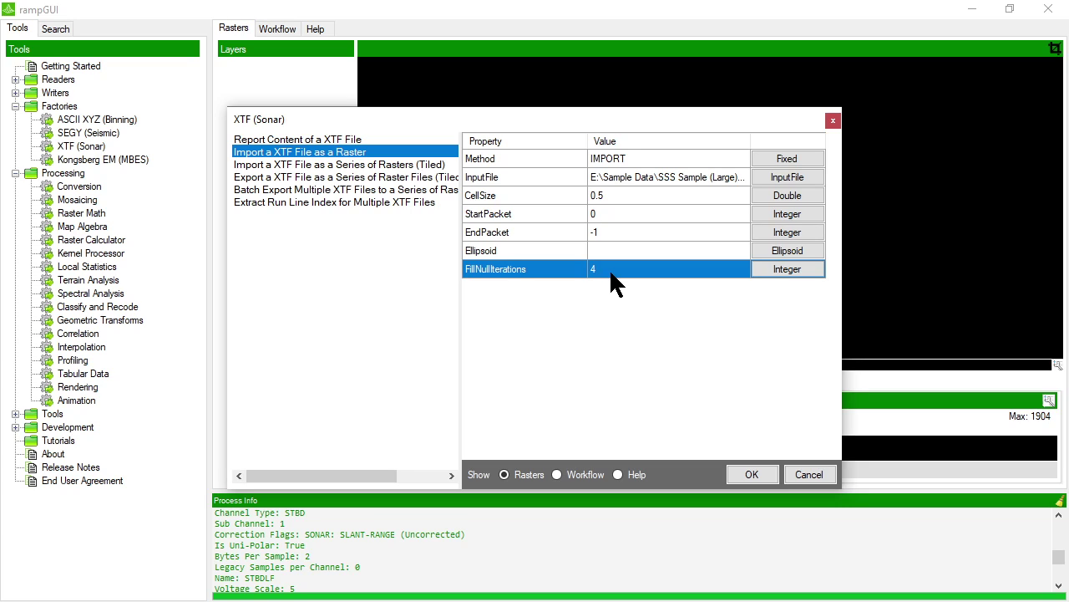
Compare the 0.5 CellSize with FillNullIterations, then run the raster import
click(615, 194)
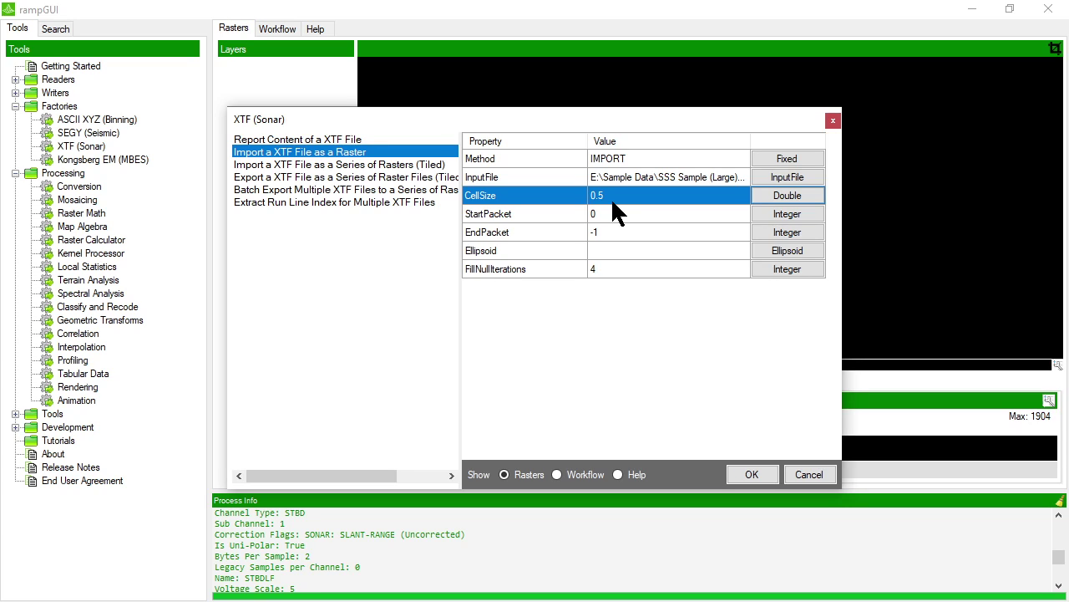
click(608, 269)
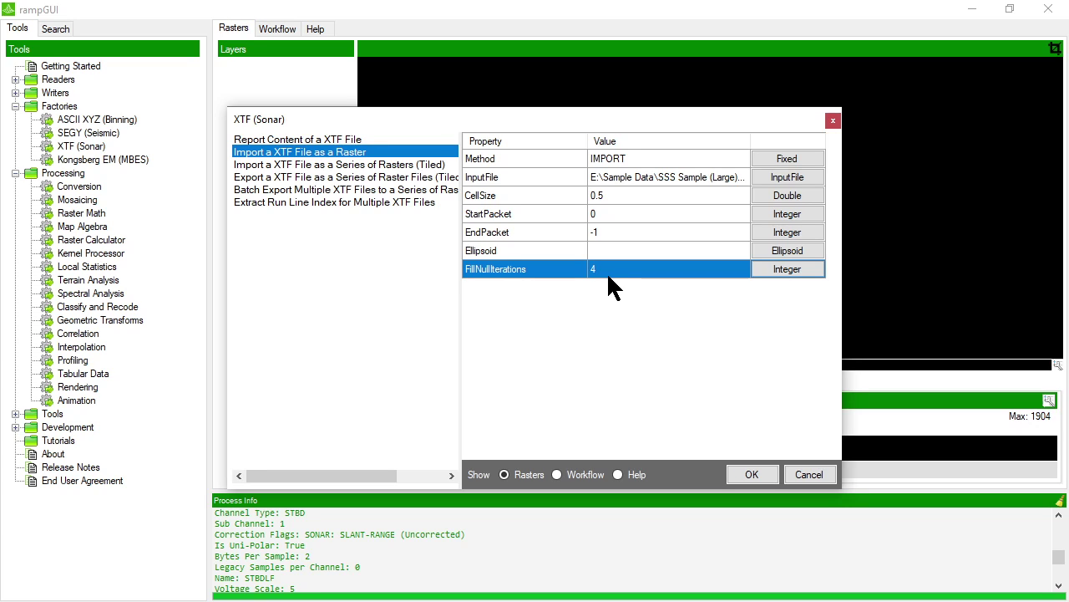
click(611, 197)
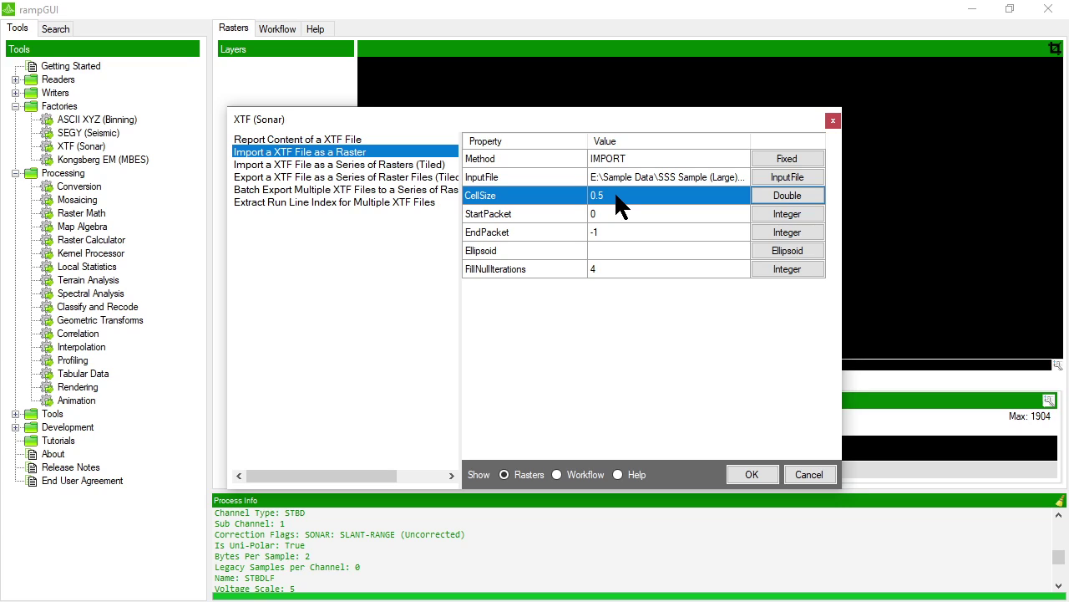
click(615, 269)
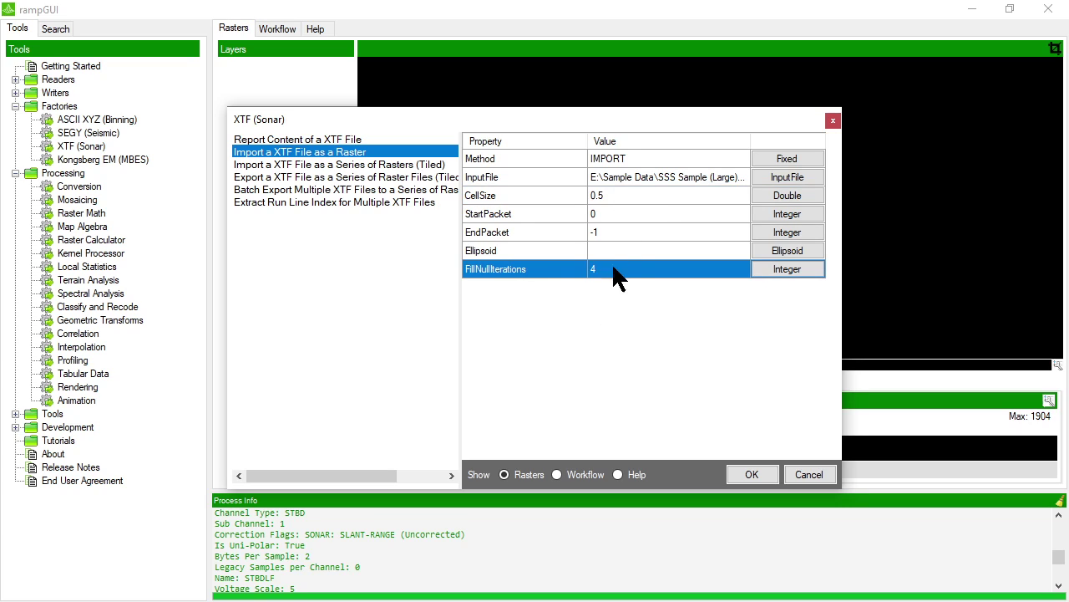
click(614, 198)
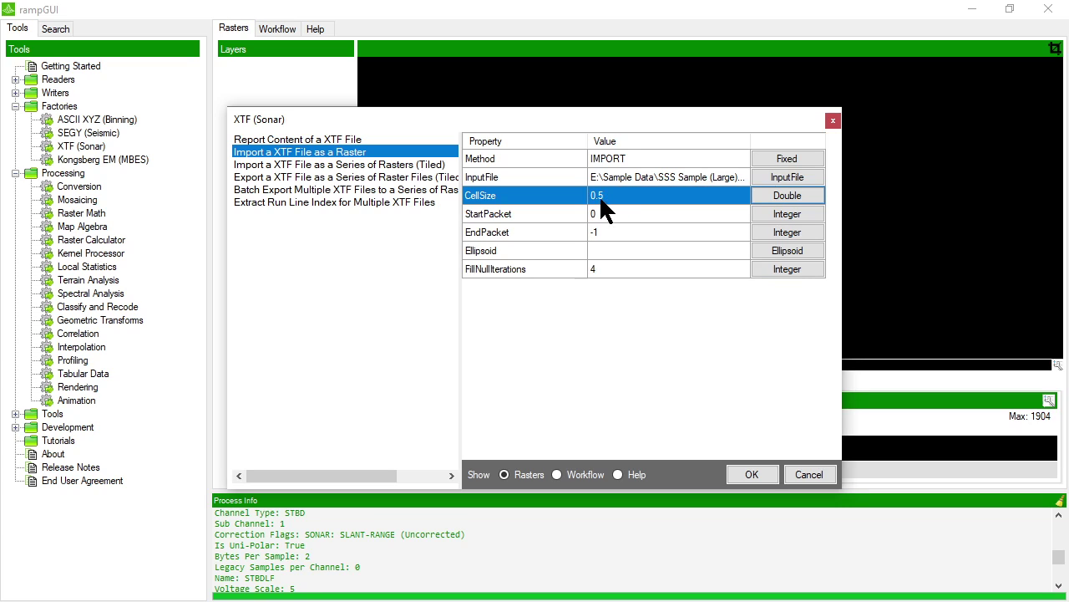
click(603, 276)
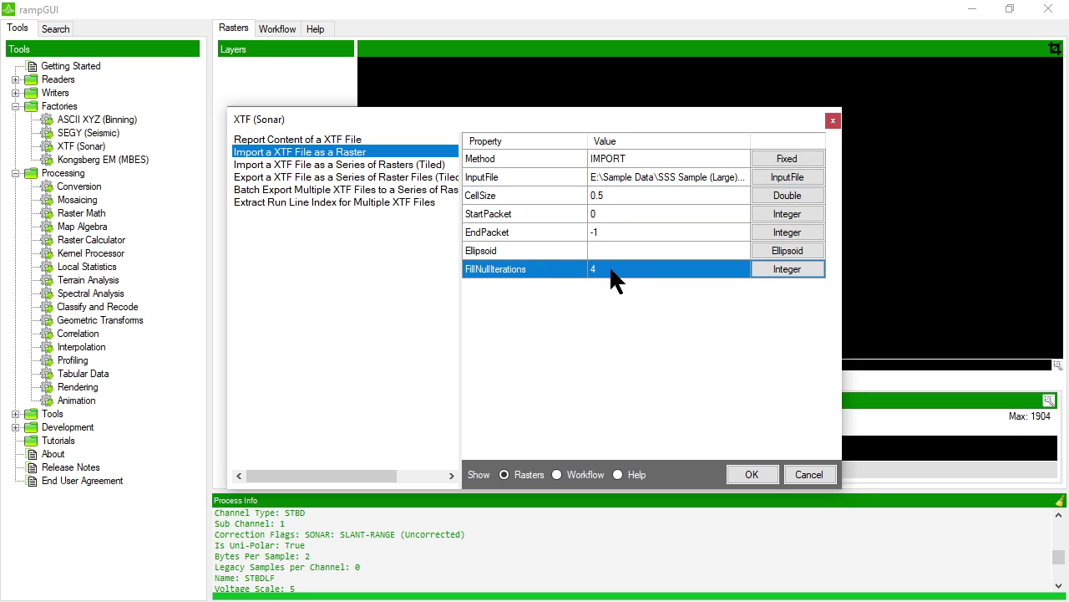
click(605, 199)
click(606, 268)
click(753, 470)
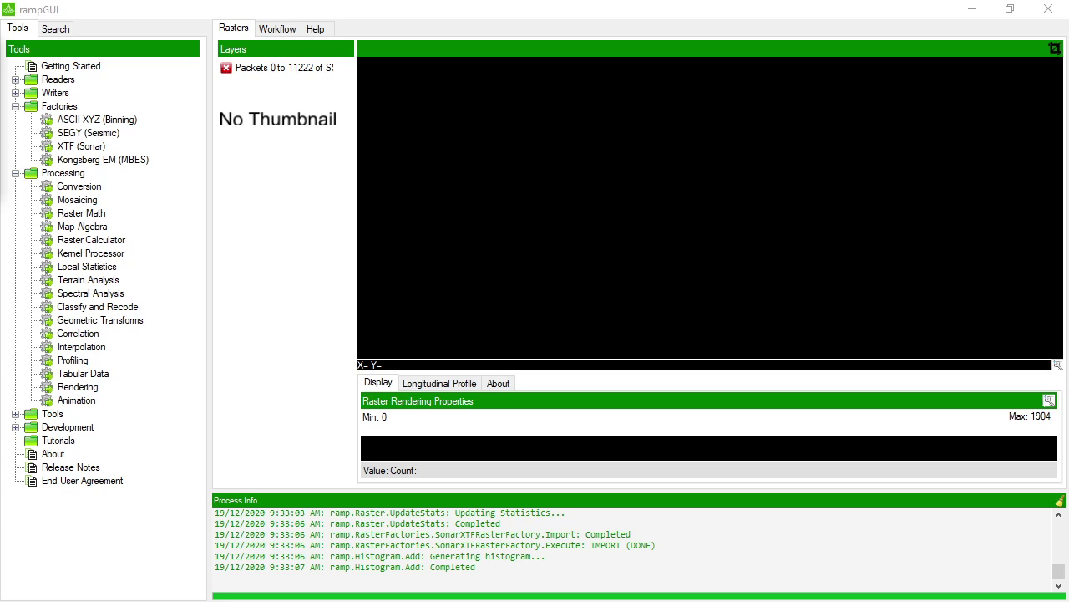
Render the imported sonar layer, clip a small swath section, and render the clip layer
right_click(287, 125)
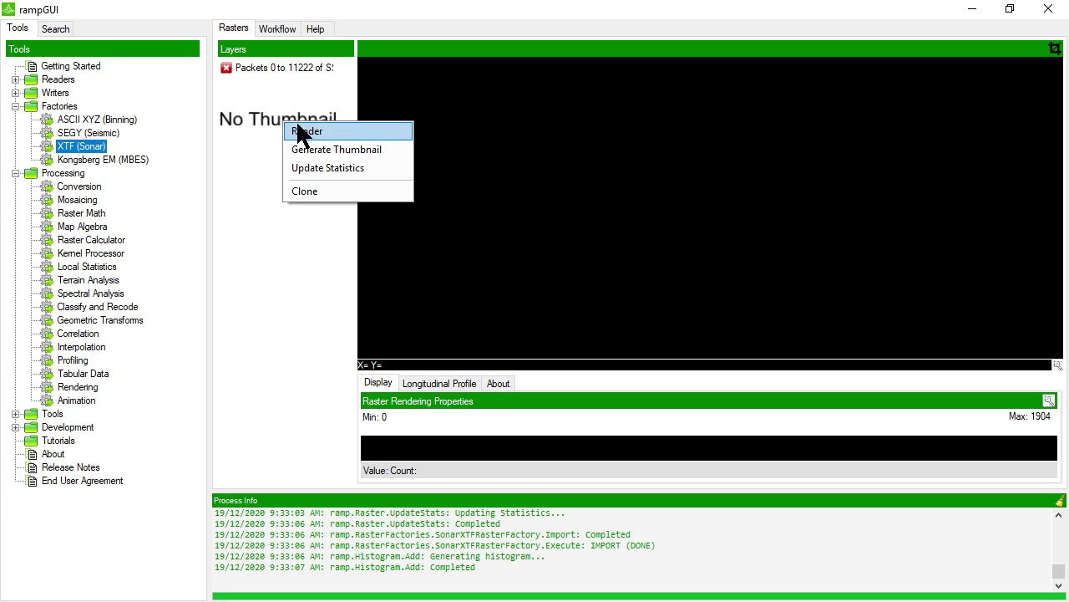
click(306, 130)
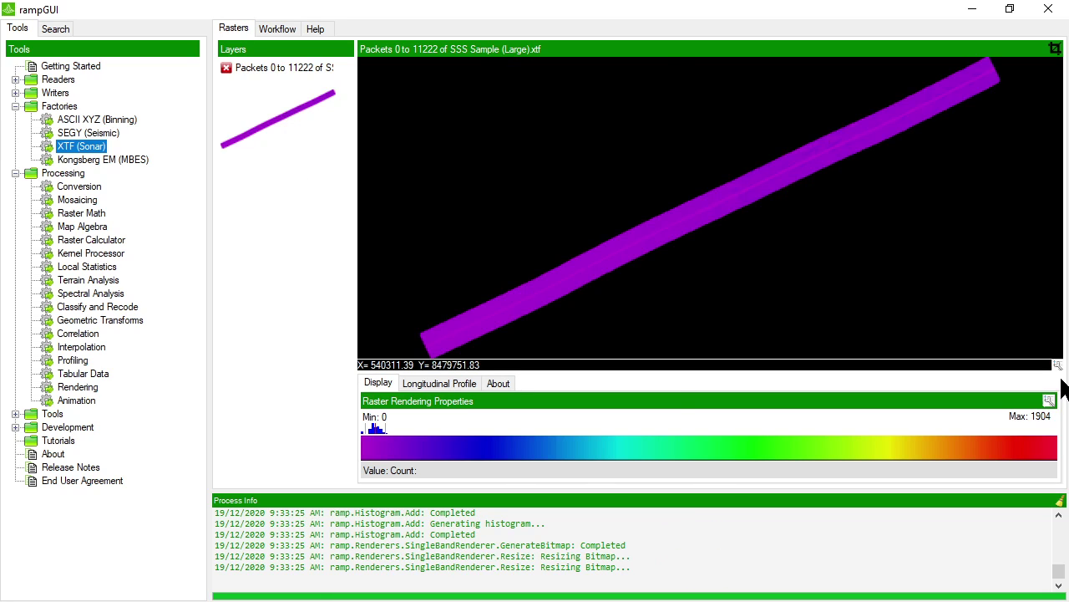
click(1056, 49)
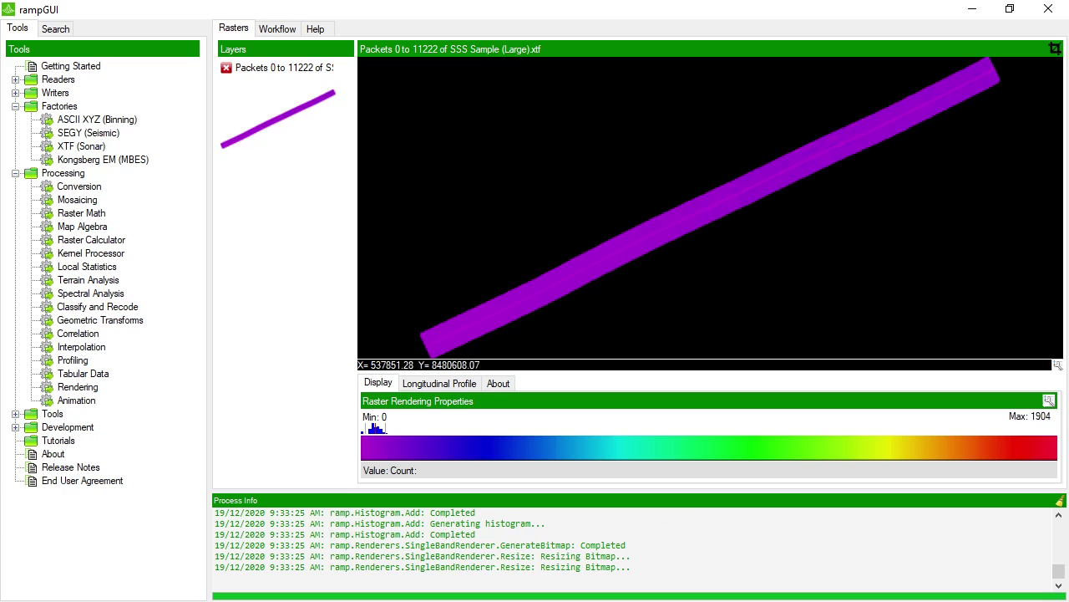
drag(769, 122, 875, 175)
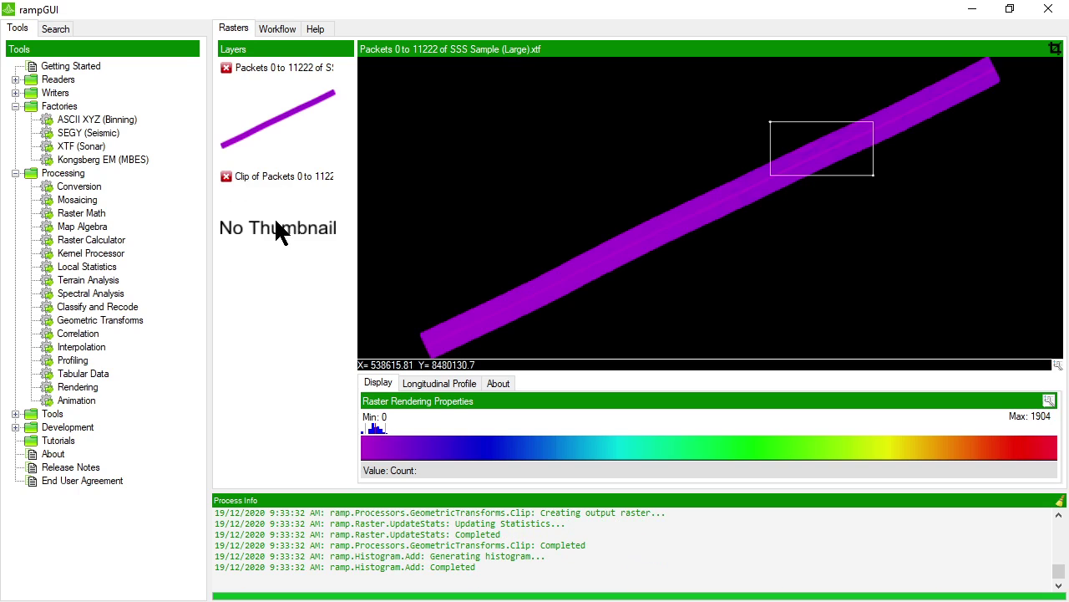
right_click(276, 220)
click(299, 233)
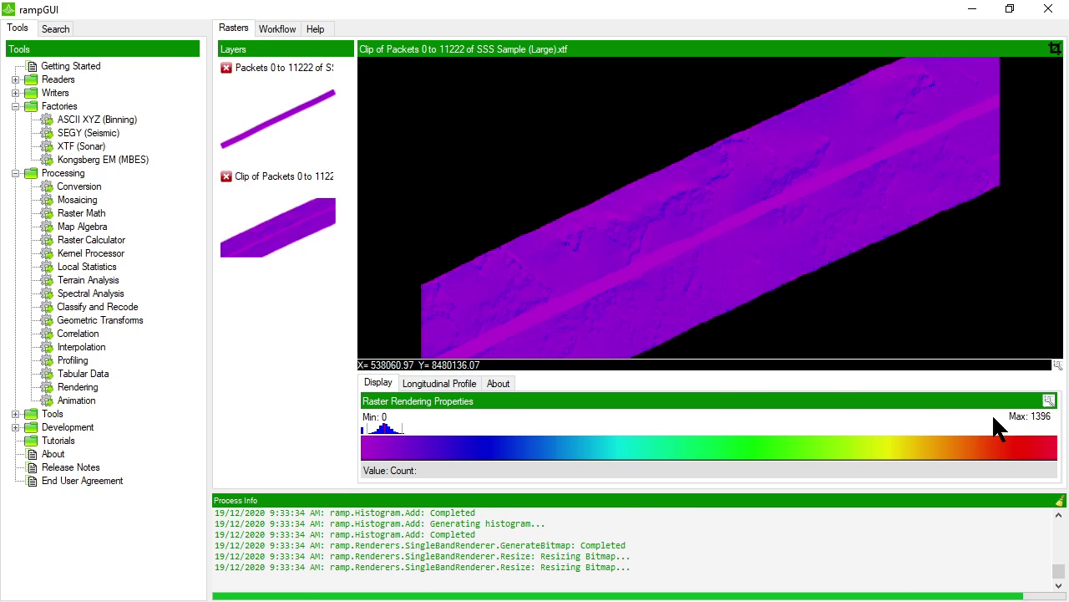
Render the clip with inverted RAMP-Greyscale.col using mean/std-based user-defined split points
click(1049, 400)
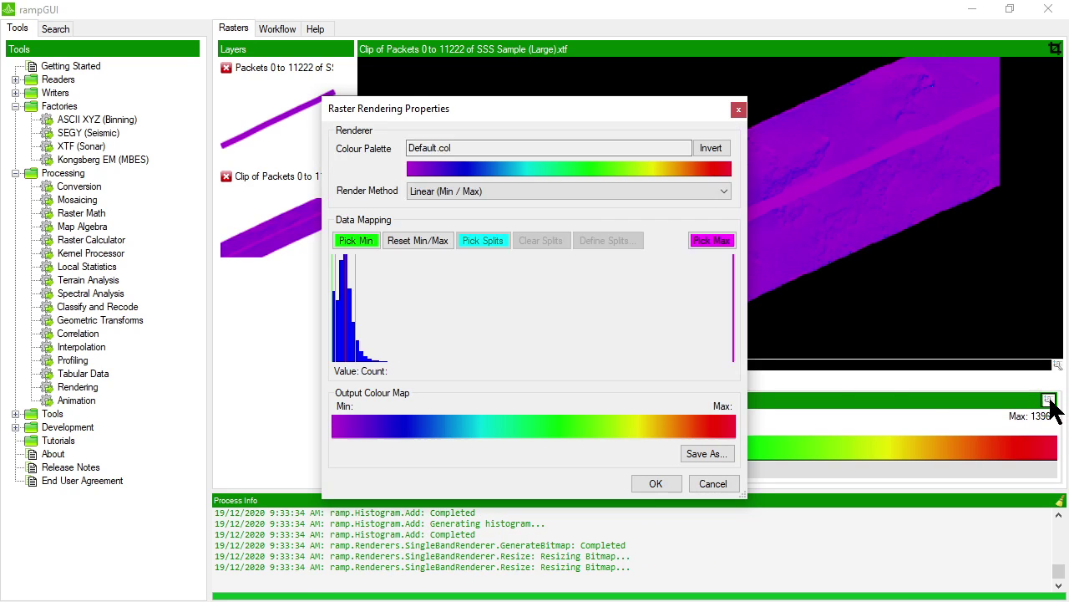
click(508, 167)
drag(637, 165, 529, 171)
click(527, 179)
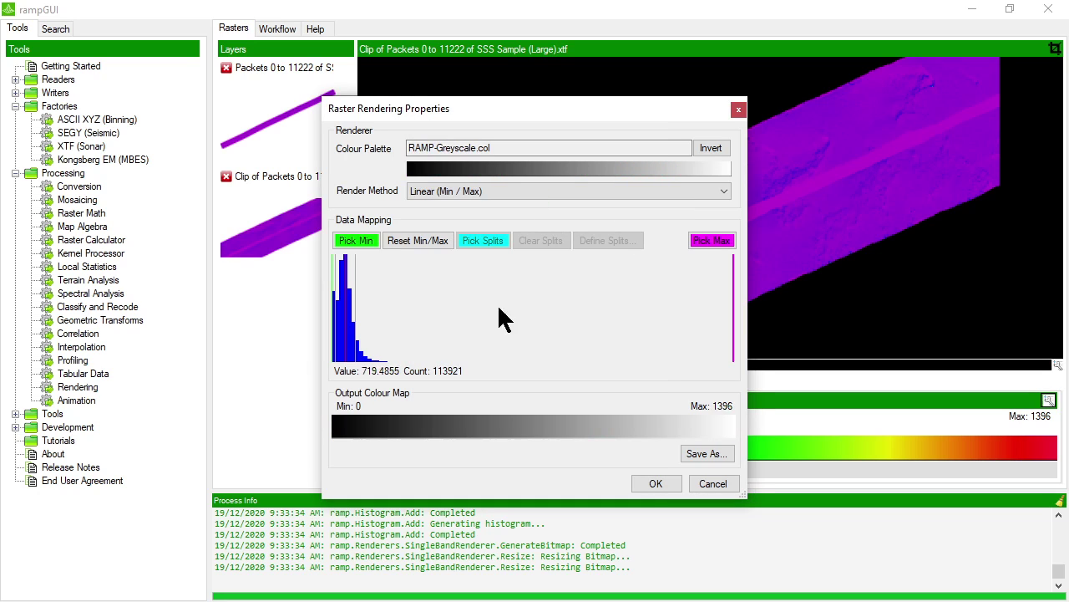
click(482, 190)
click(481, 219)
click(605, 242)
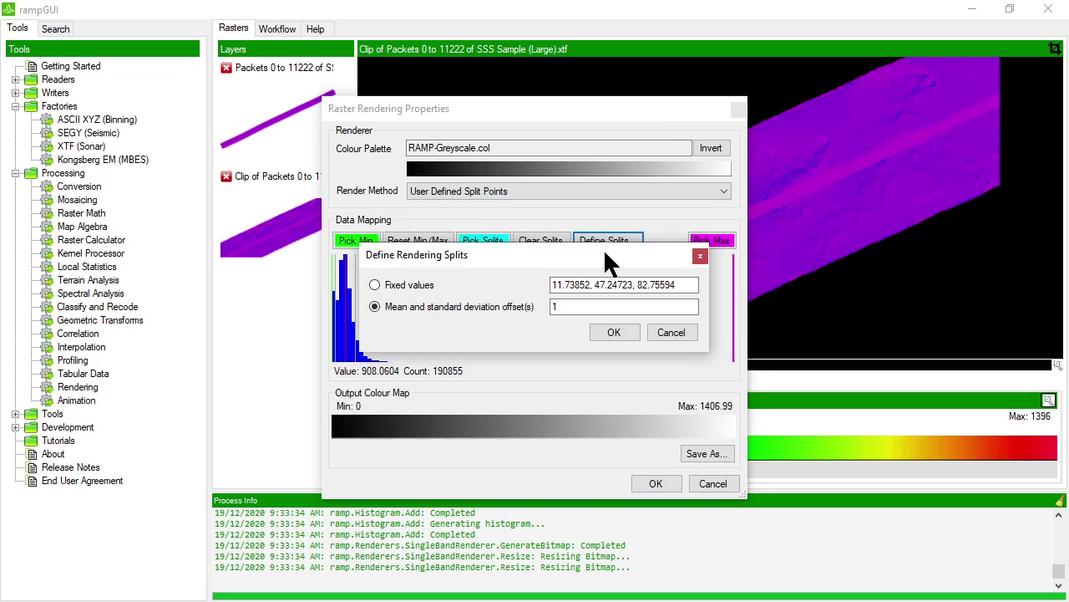
click(615, 333)
click(713, 150)
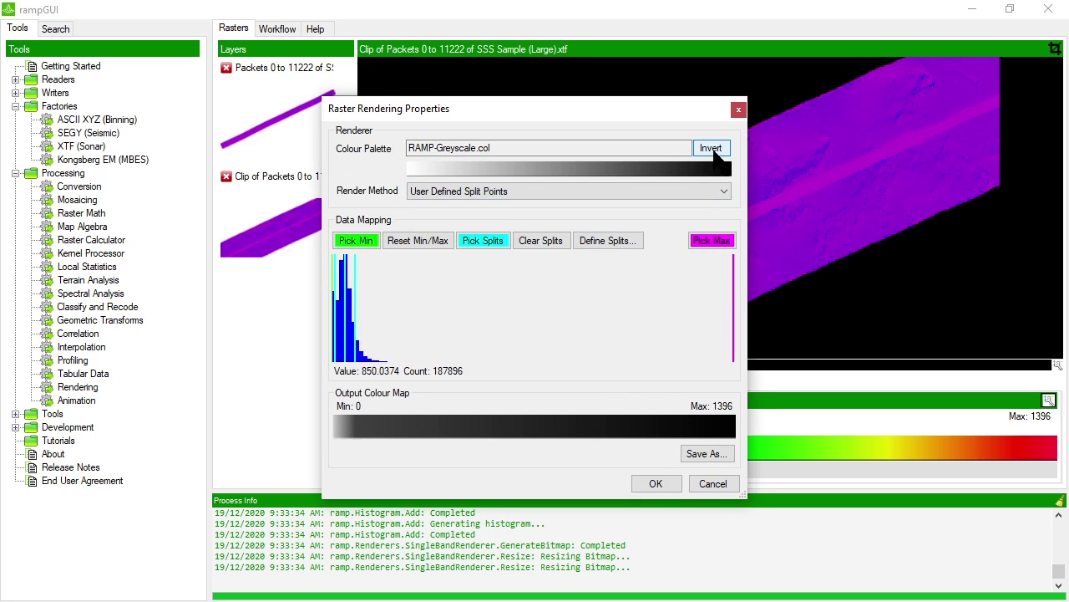
click(654, 481)
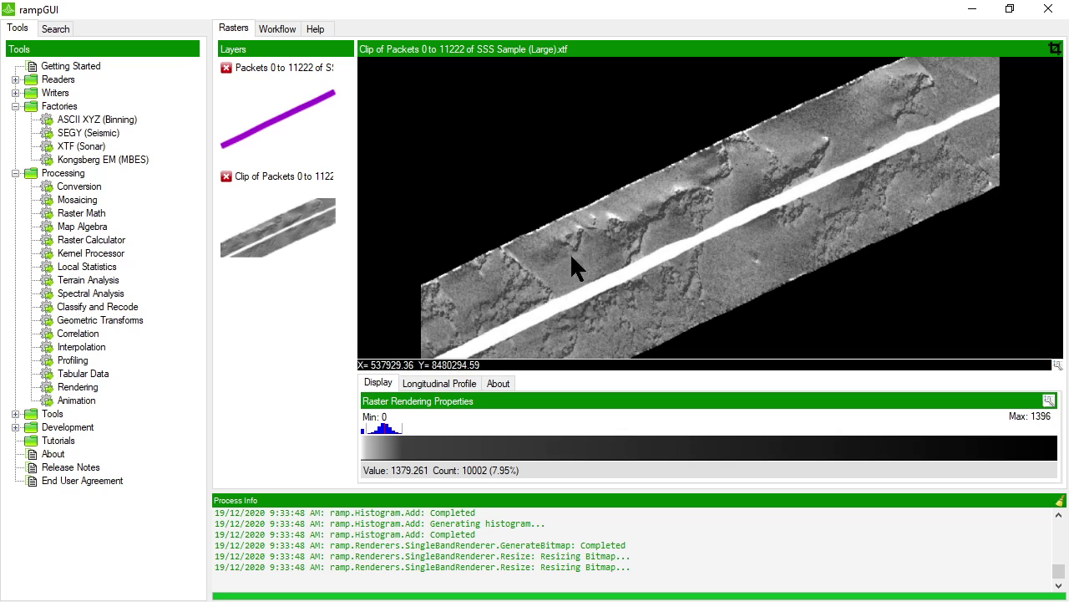
Open the XTF (Sonar) tools and choose Import a XTF File as a Series of Rasters (Tiled)
double_click(90, 147)
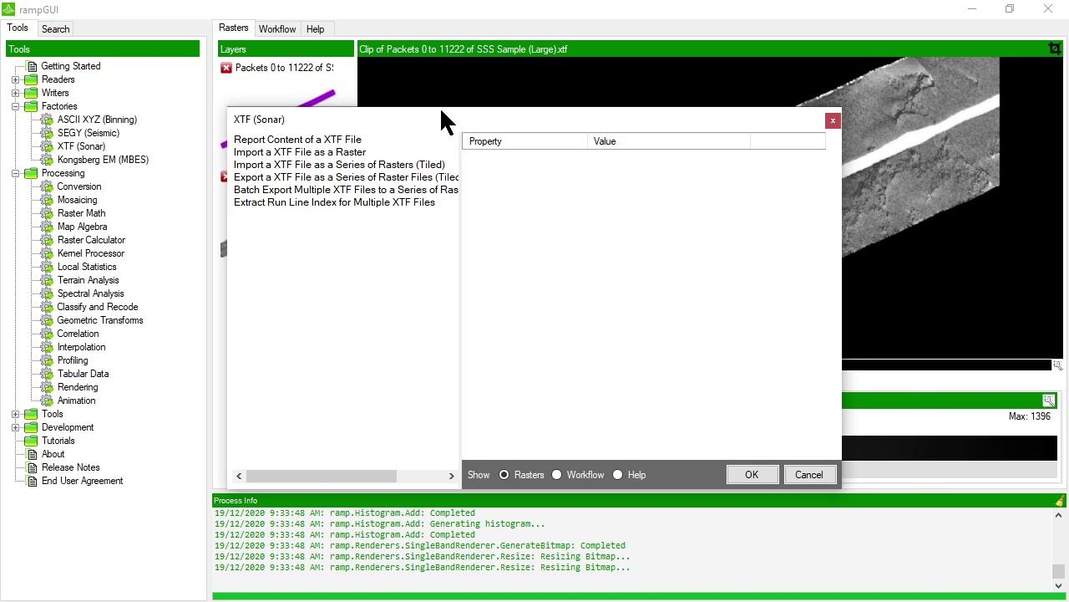
drag(440, 110, 508, 89)
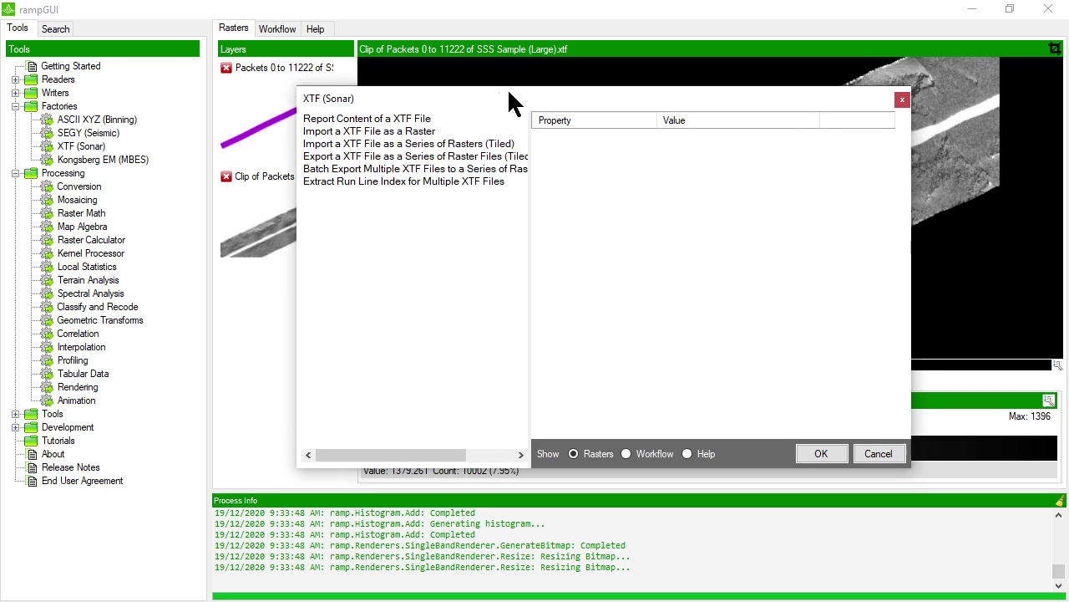
click(394, 131)
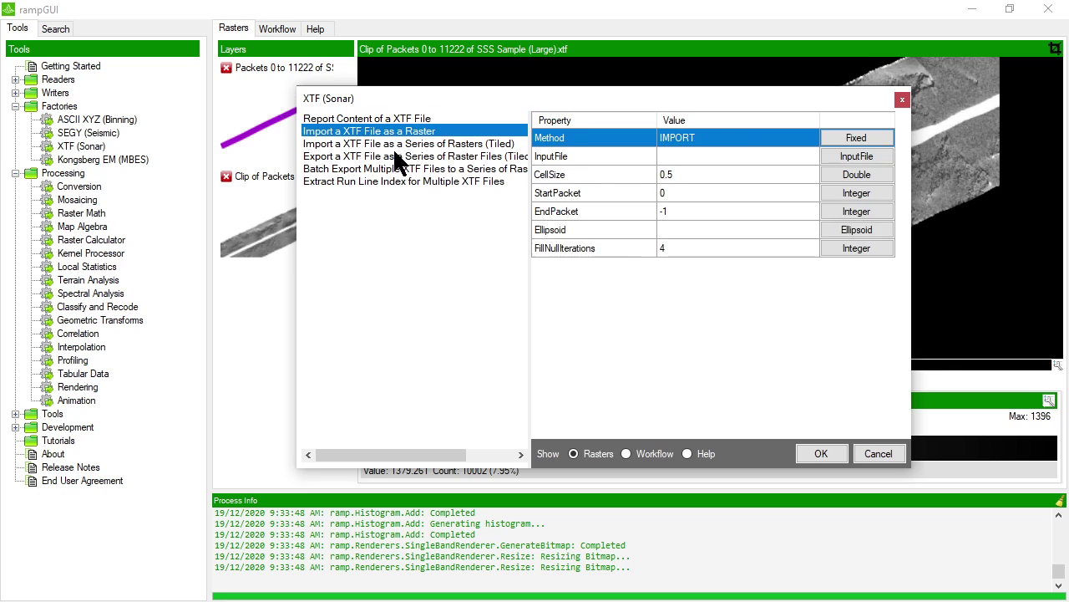
click(399, 156)
click(408, 144)
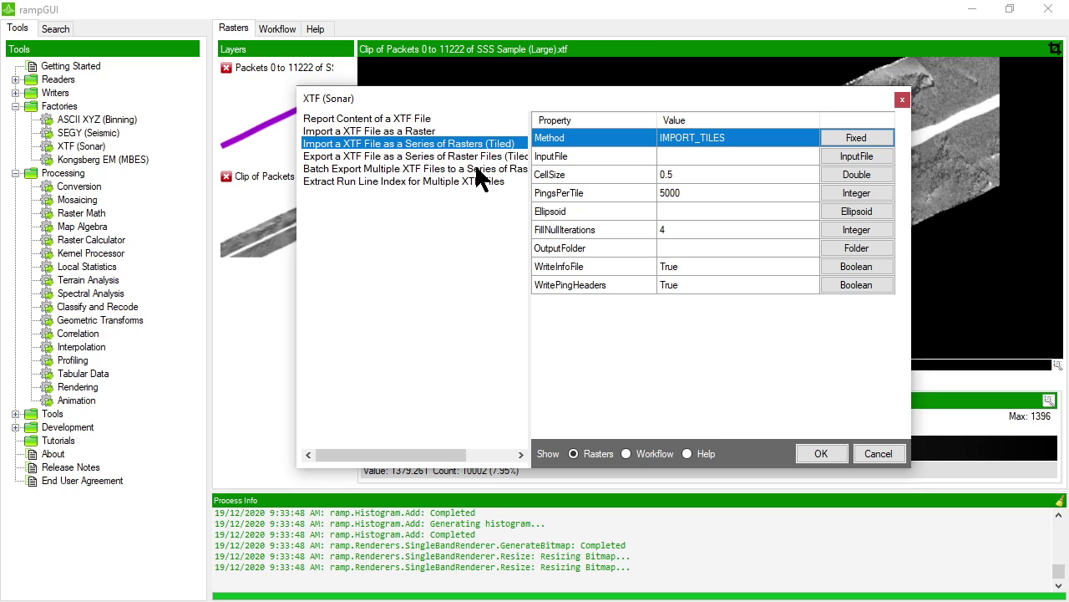
Review PingsPerTile (5000), info-file and ping-header settings, then browse for the input file
click(701, 195)
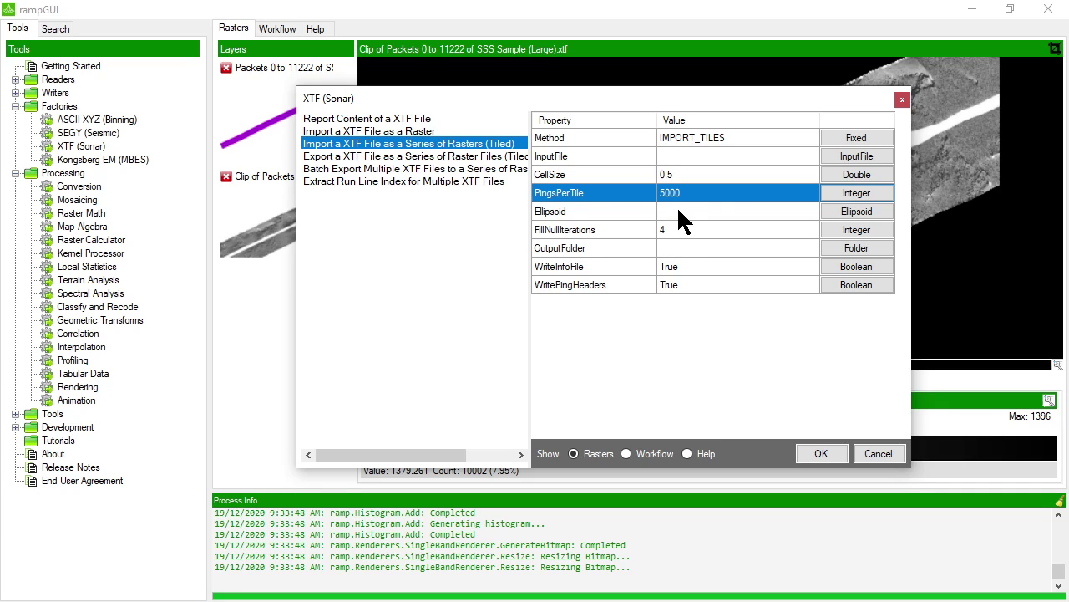
click(678, 210)
click(675, 229)
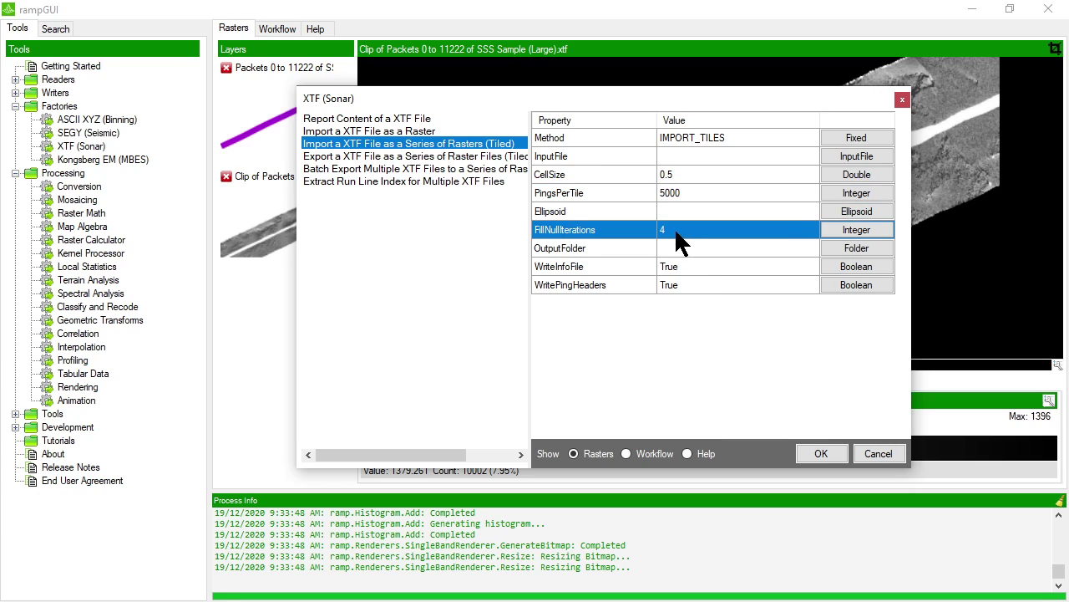
click(678, 249)
click(704, 268)
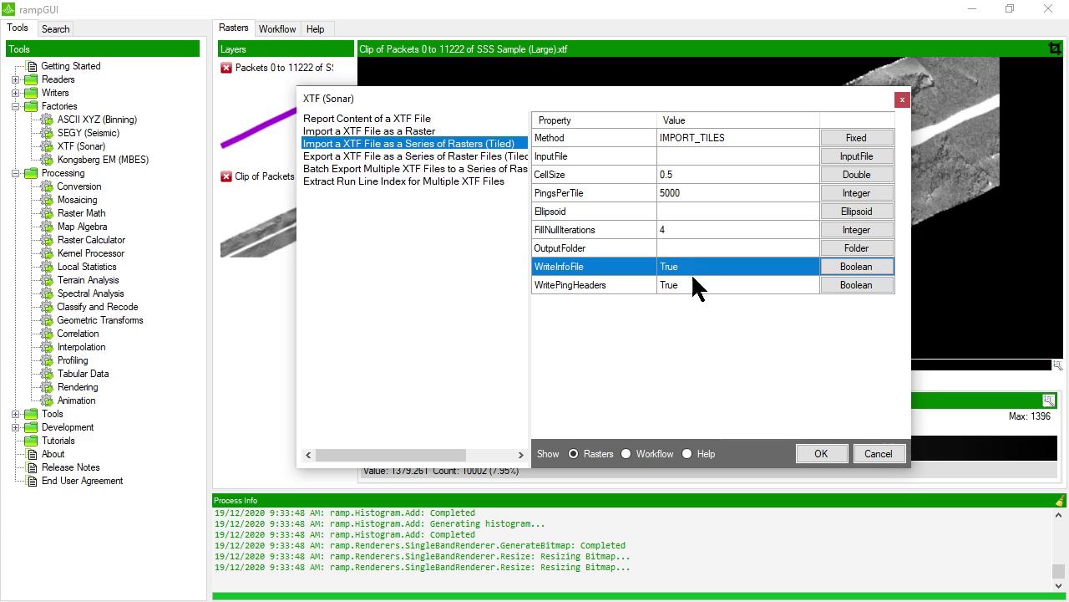
click(692, 282)
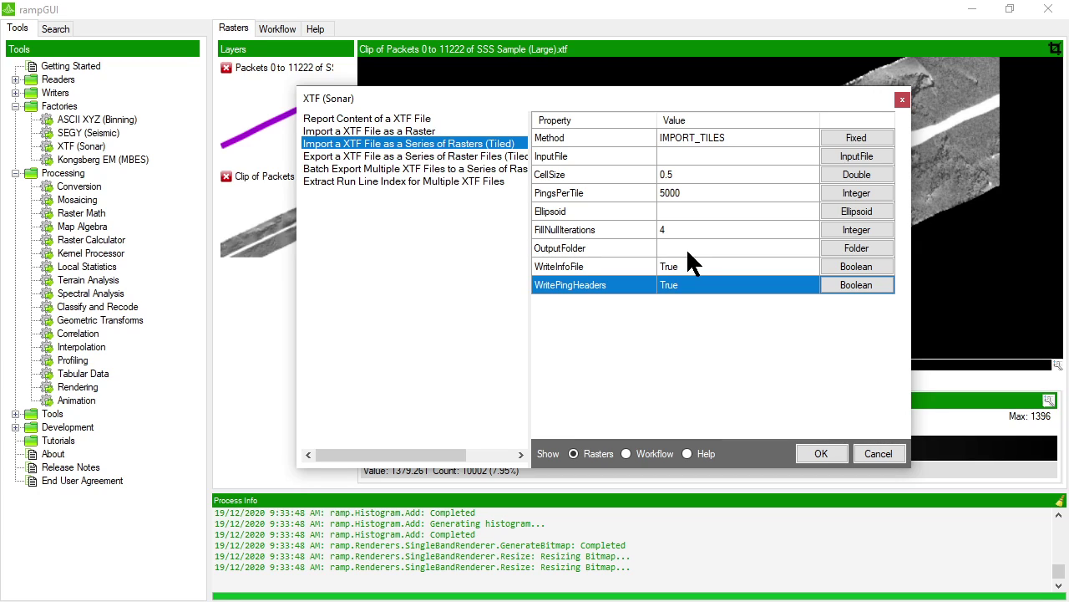
click(687, 156)
click(852, 155)
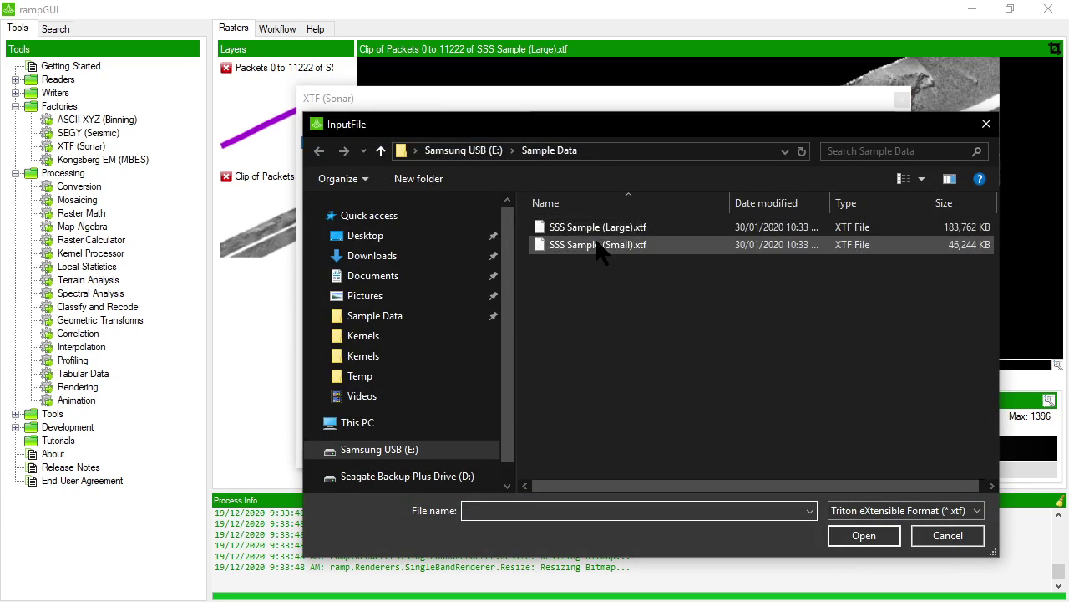
Use SSS Sample (Small).xtf as input and set PingsPerTile to 2500
double_click(616, 244)
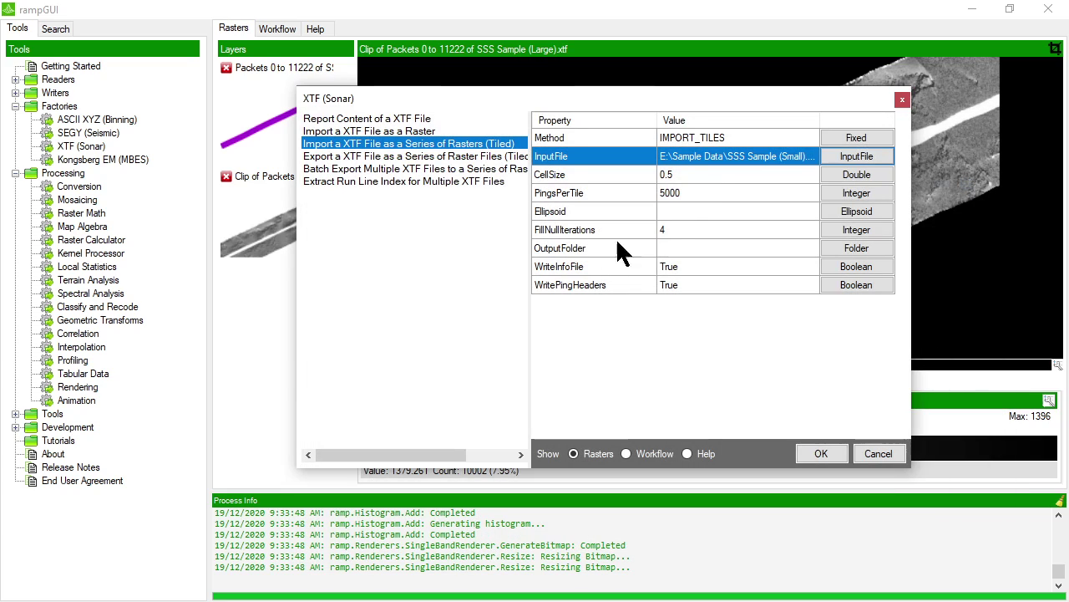
click(690, 176)
click(697, 192)
click(687, 177)
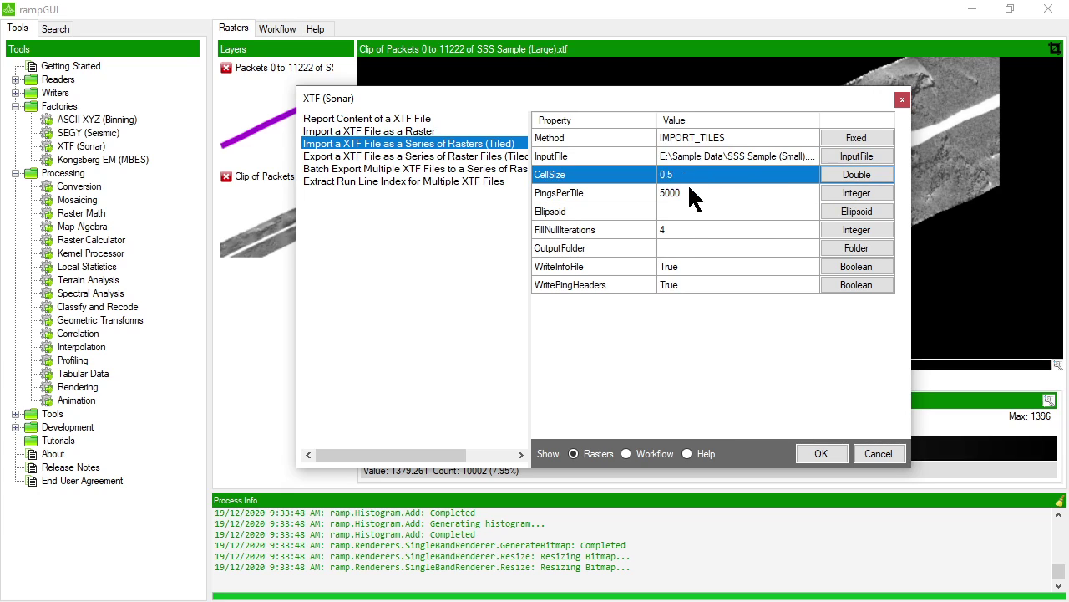
click(686, 195)
click(687, 211)
click(688, 193)
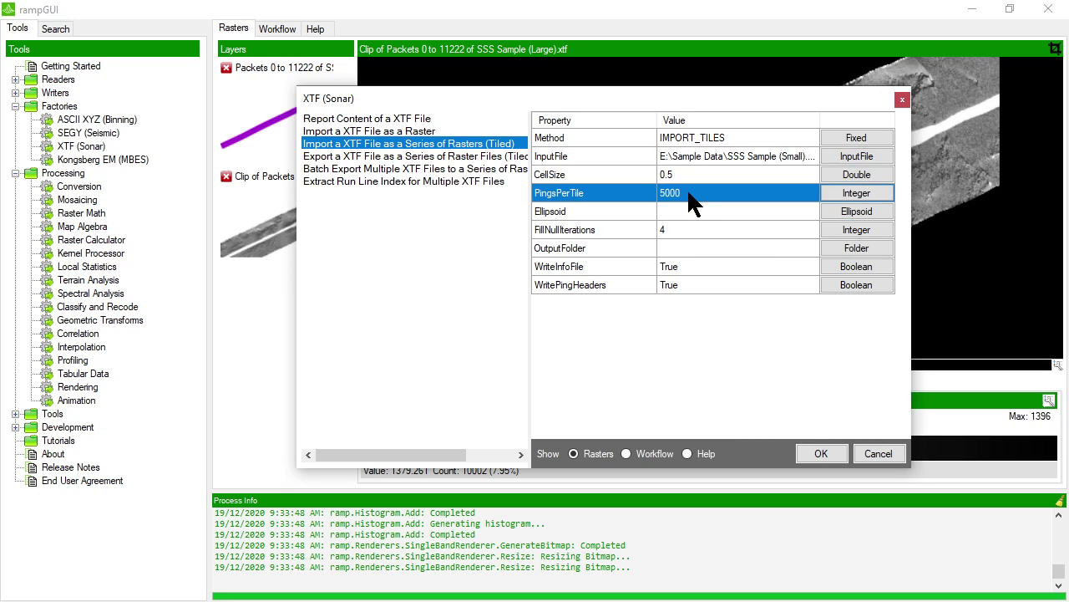
click(845, 193)
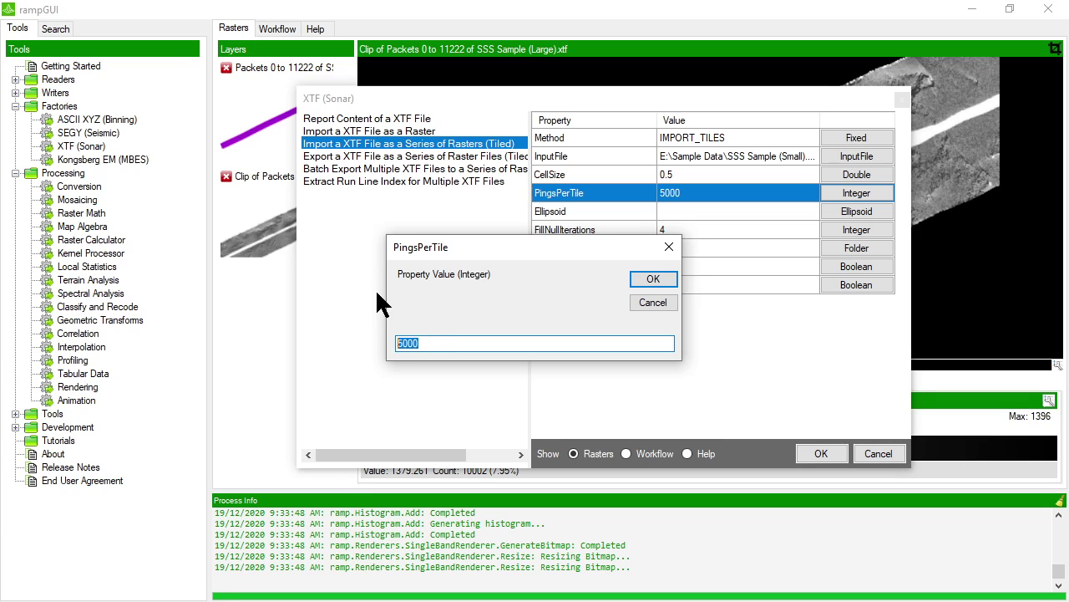
text(1000)
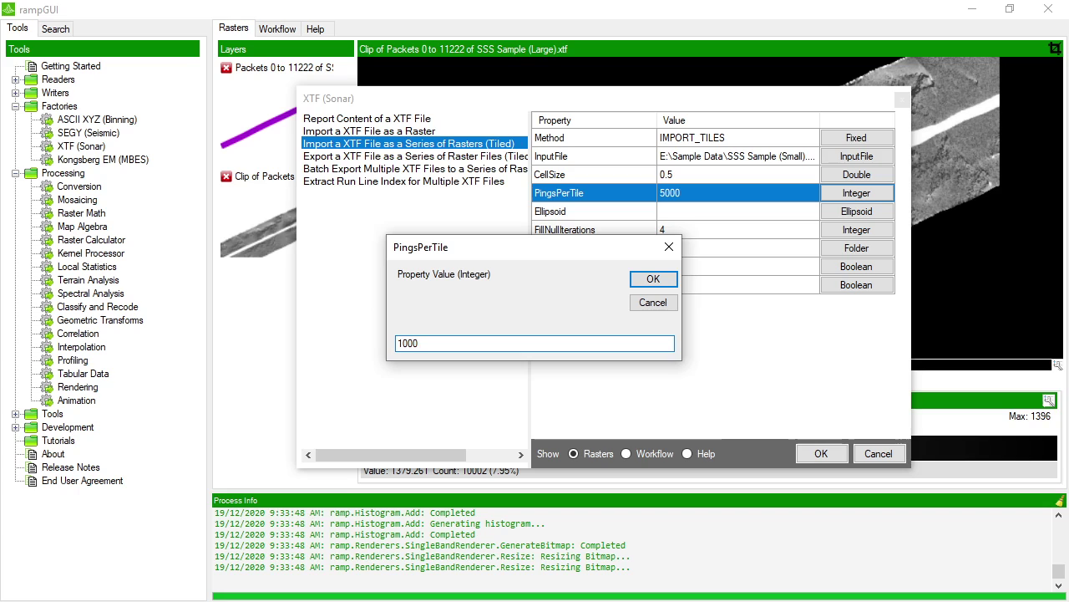
key(BackSpace)
key(BackSpace)
key(BackSpace)
key(BackSpace)
text(2500)
click(652, 278)
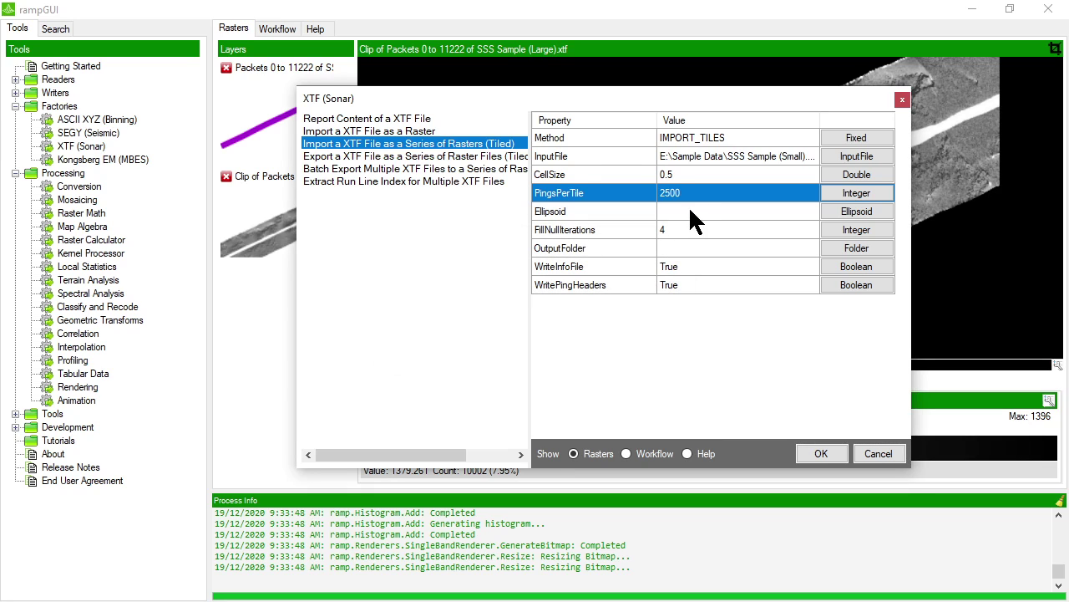
Set OutputFolder to E:\Sample Data and review the info-file and ping-header settings
click(690, 212)
click(681, 230)
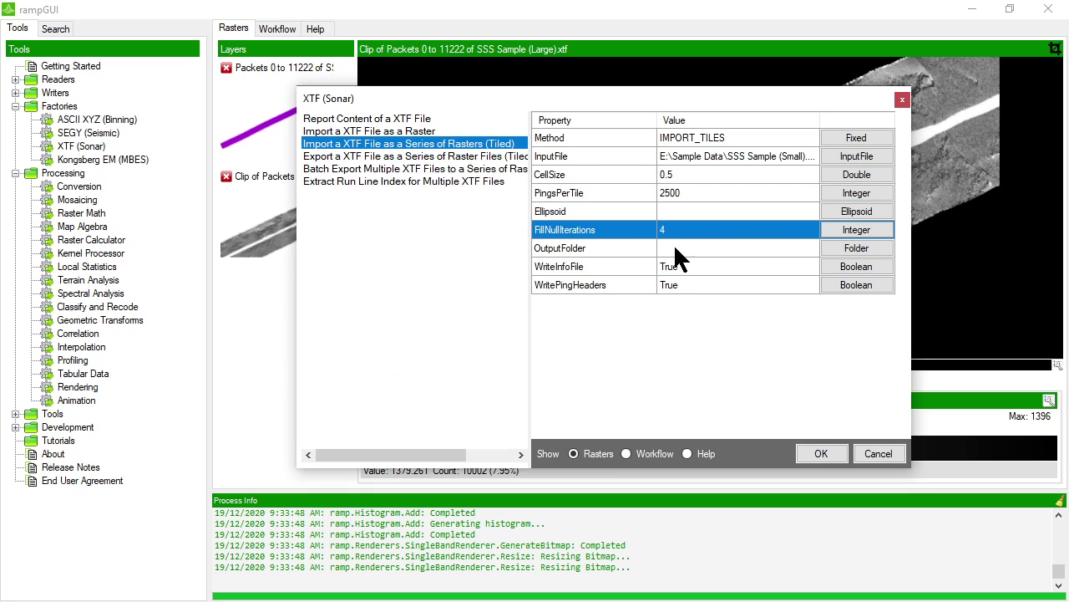
click(677, 248)
click(853, 247)
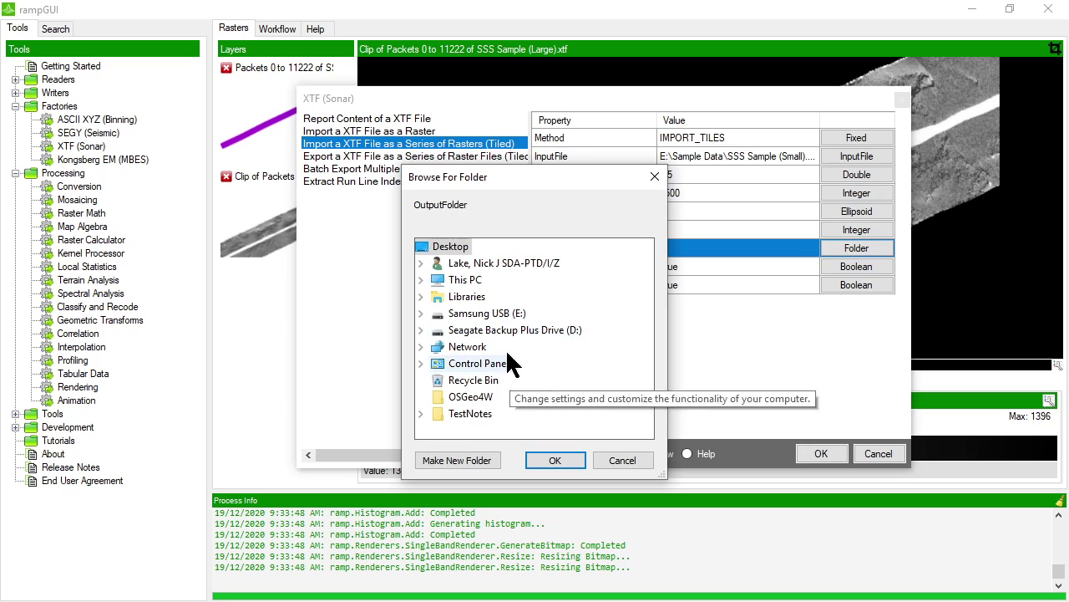
double_click(502, 313)
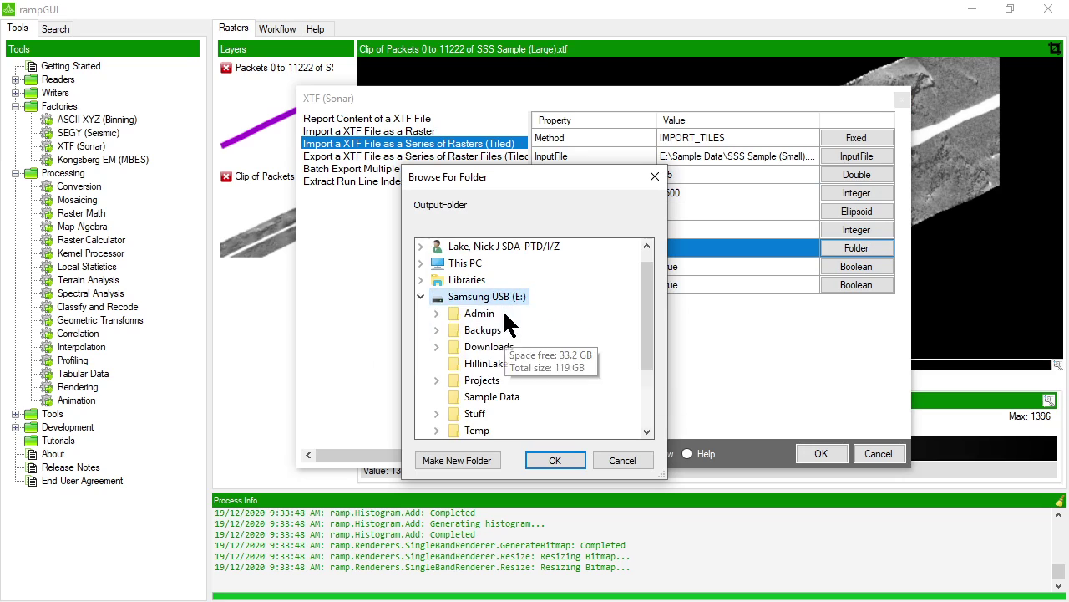
click(496, 400)
click(557, 460)
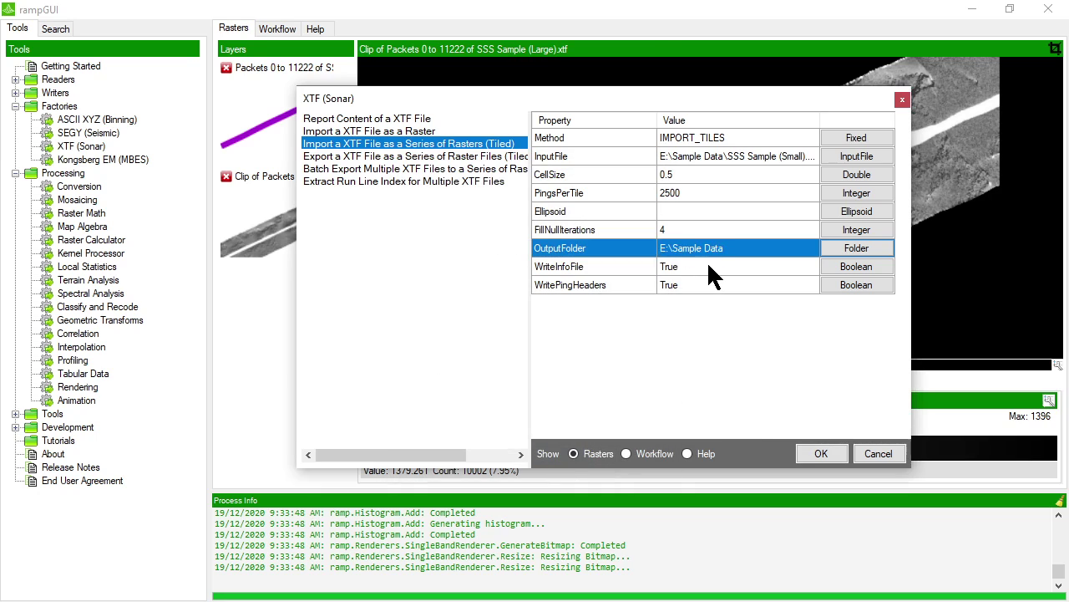
click(708, 266)
click(699, 284)
click(690, 268)
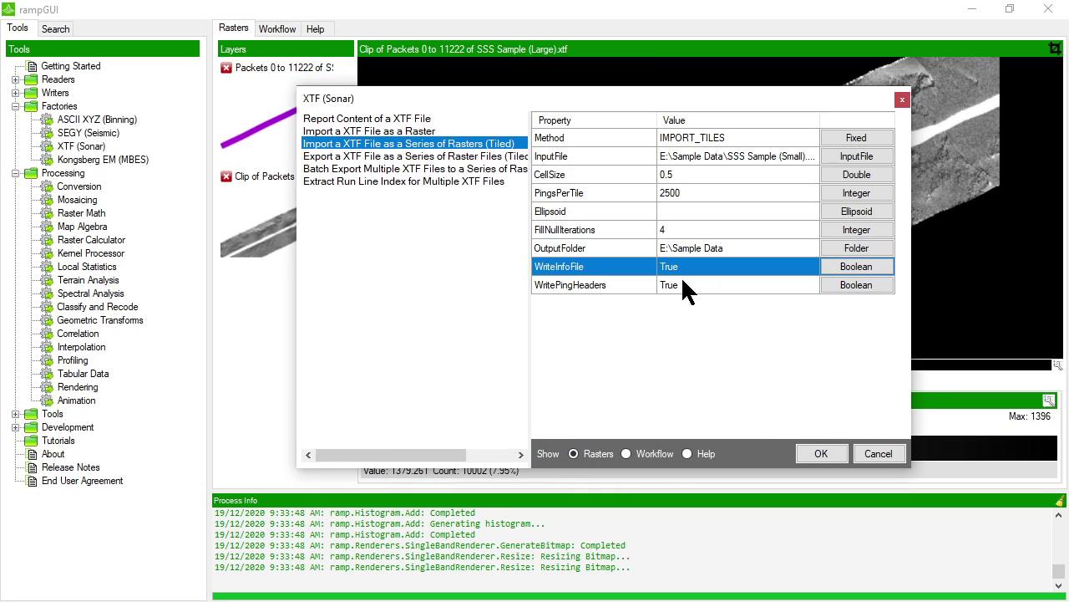
click(684, 282)
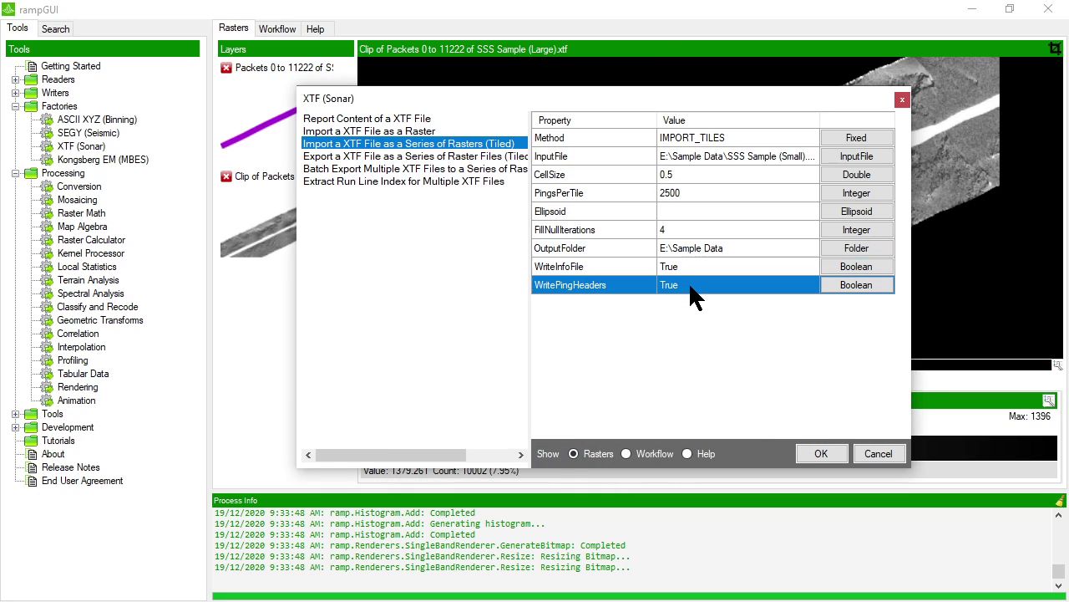
Run the tiled import, delete the Clip of Packets layer, and render Tile 1
click(822, 455)
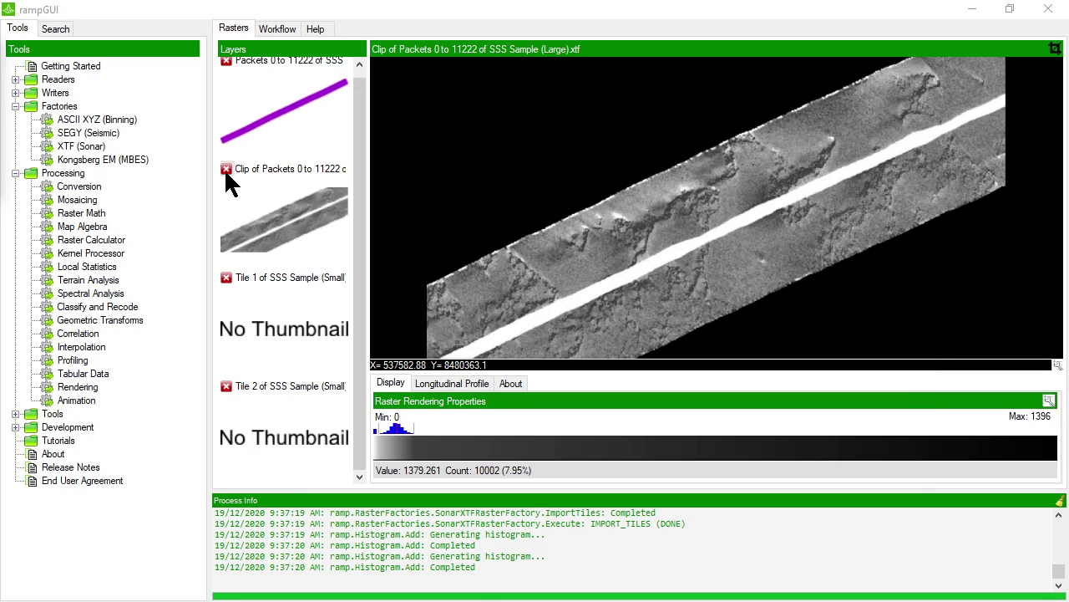
click(225, 169)
click(277, 238)
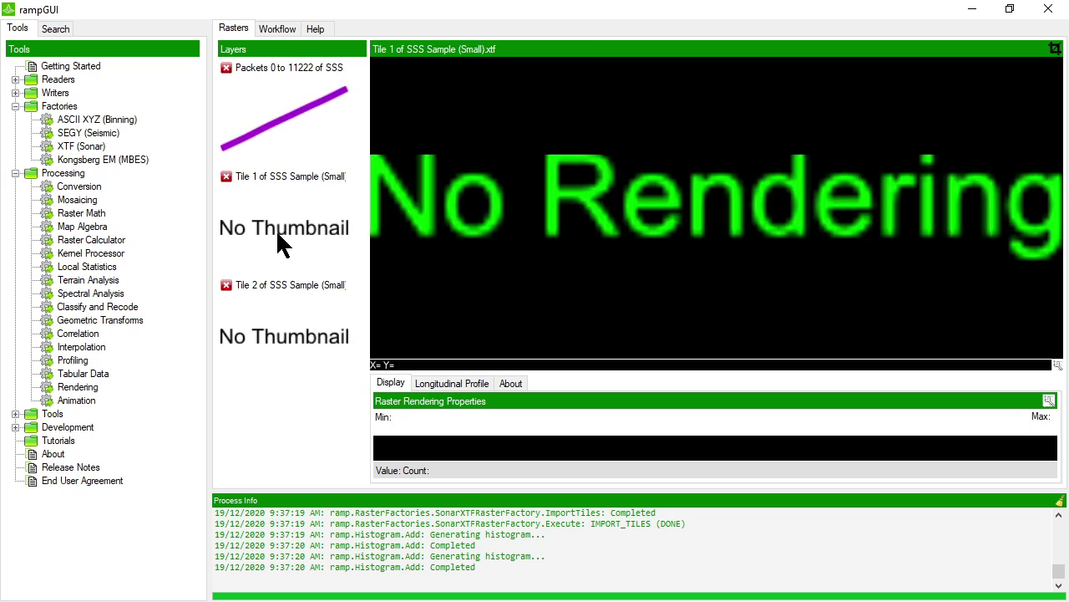
right_click(293, 234)
click(327, 244)
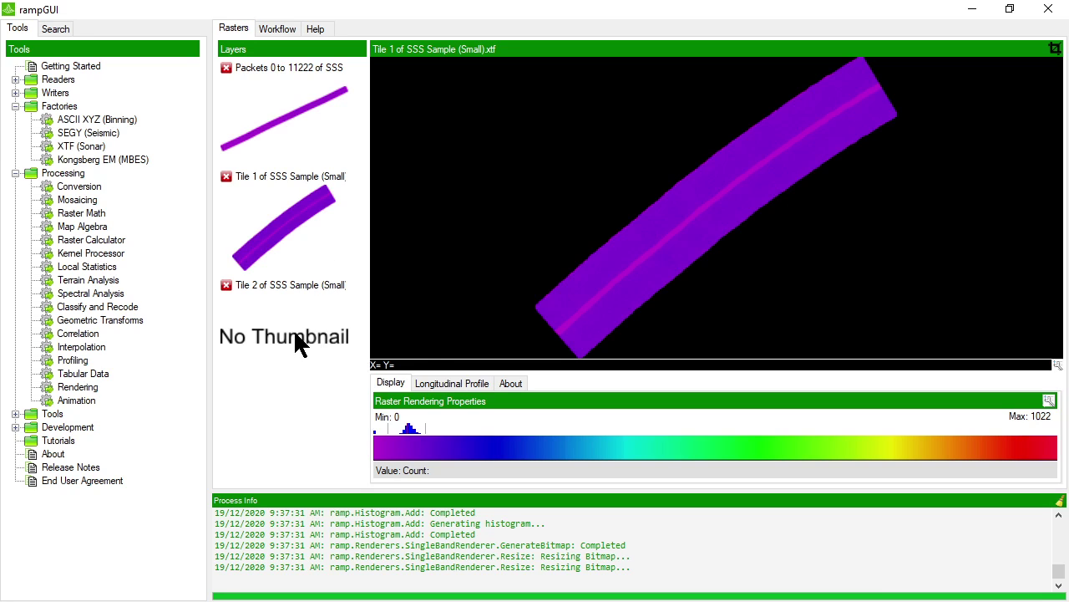
Render Tile 2 and compare both tiles, leaving Tile 2 displayed
click(294, 333)
right_click(294, 334)
click(318, 342)
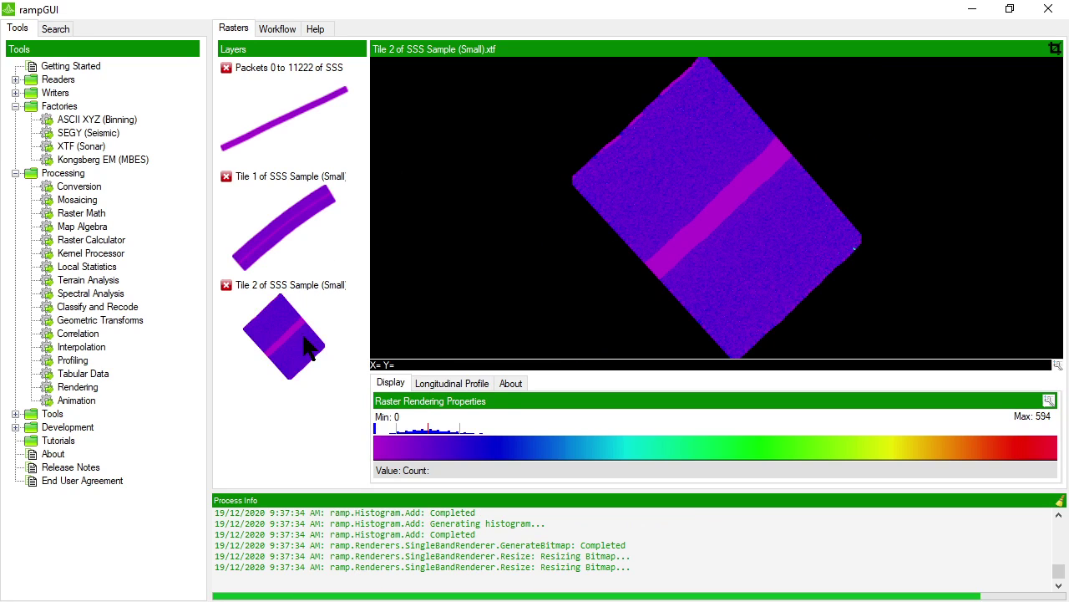
click(281, 231)
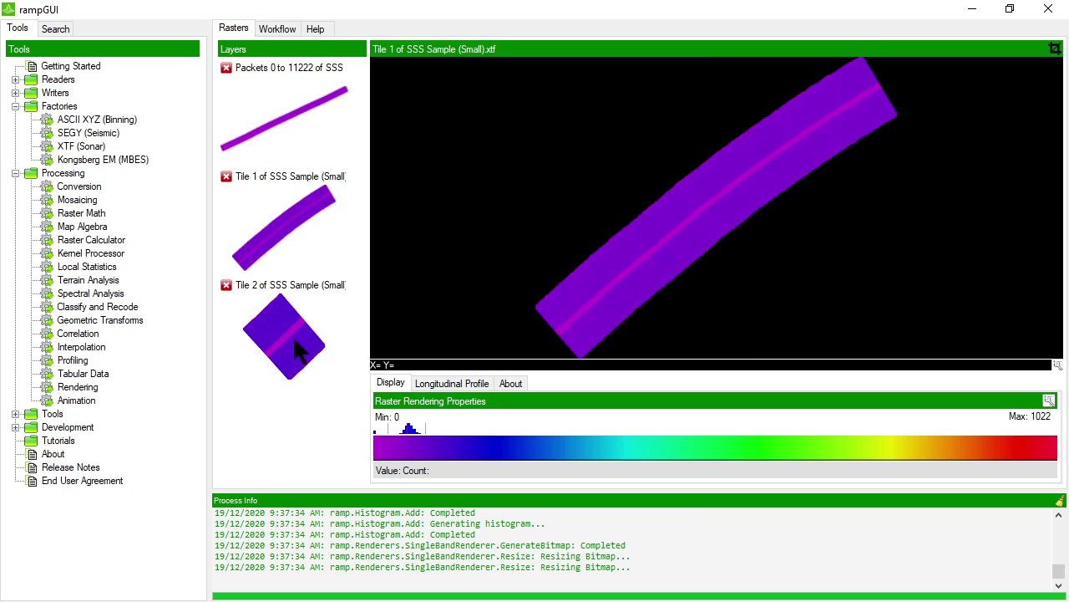
click(298, 344)
click(285, 233)
click(261, 301)
click(278, 242)
click(294, 339)
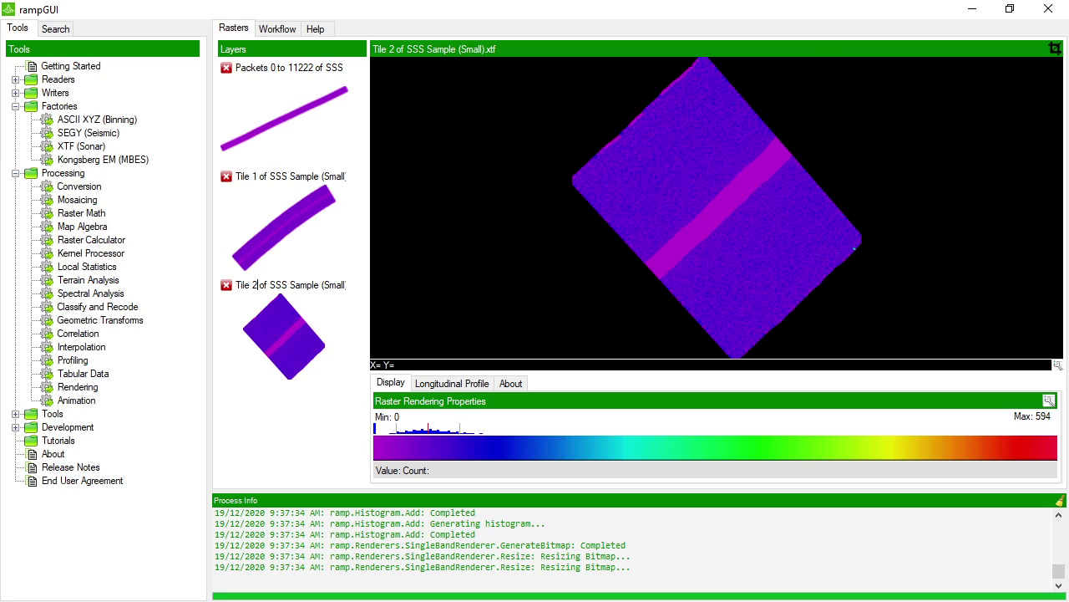
Open SSS Sample (Small).xtf.info from the Sample Data folder in Notepad++
key(alt+Tab)
click(609, 363)
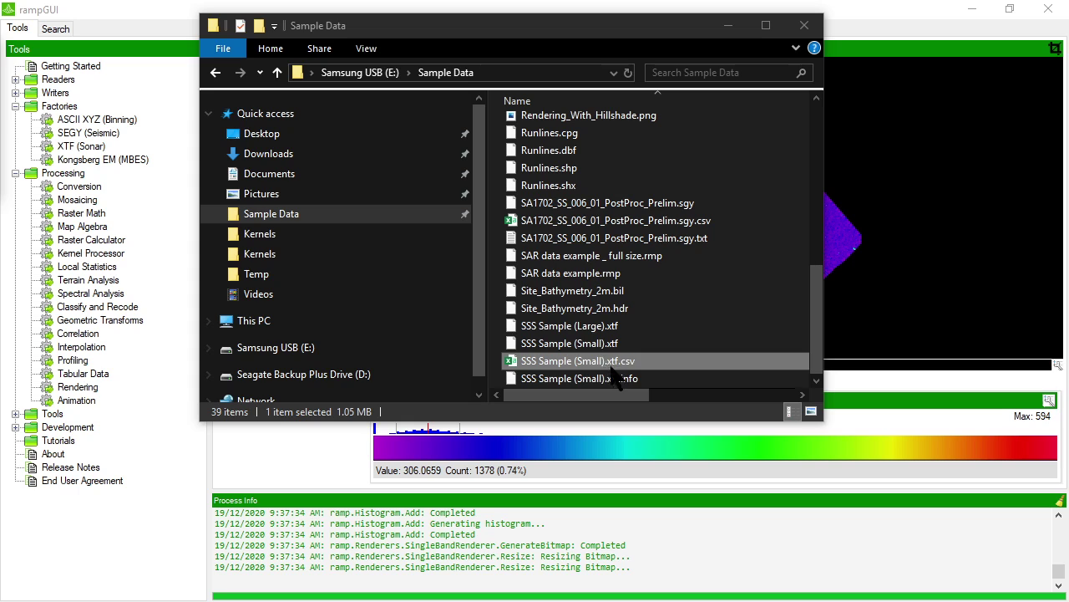
click(620, 376)
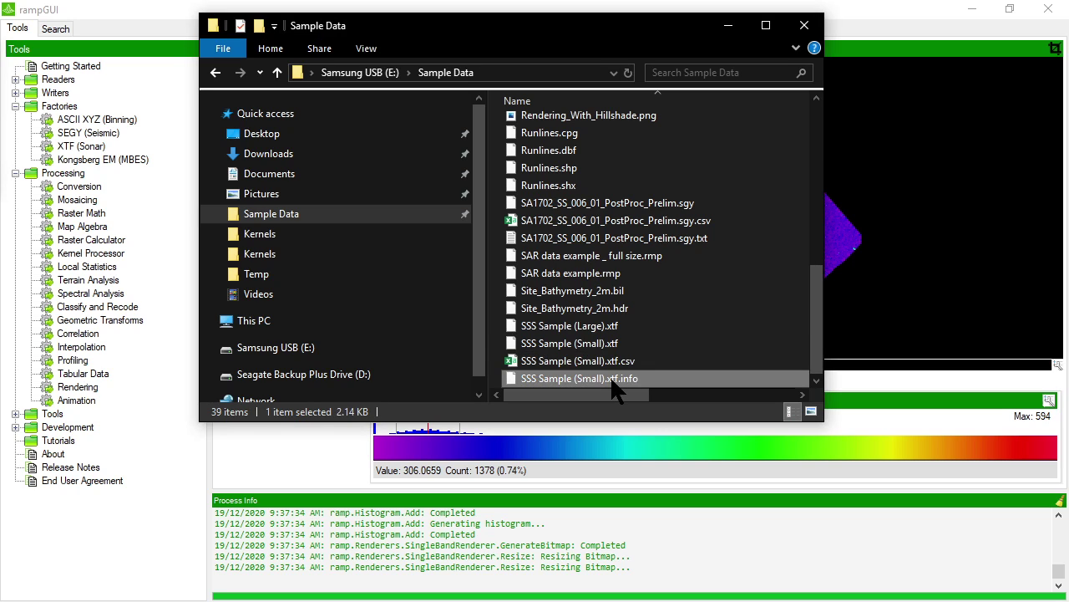
right_click(610, 375)
click(677, 153)
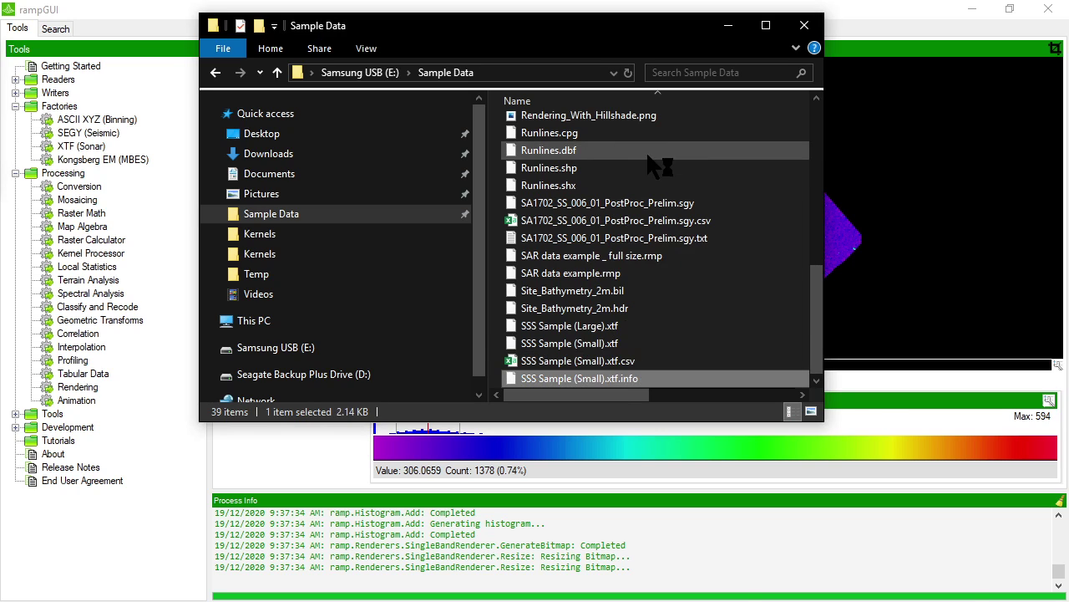
Scroll through the header file and close its tab
scroll(536, 224, down, 17)
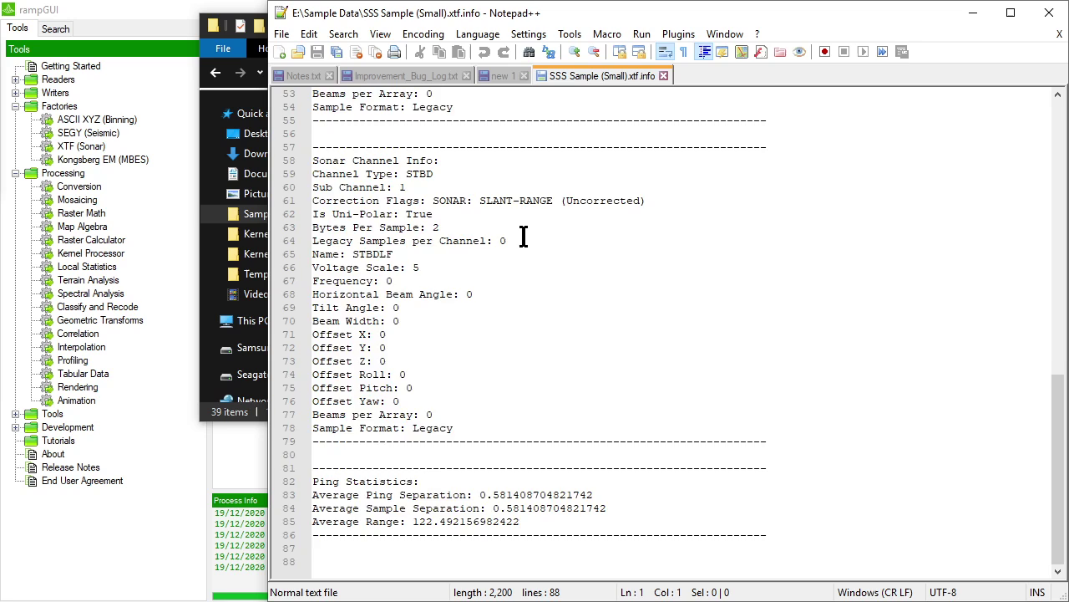
scroll(523, 237, up, 18)
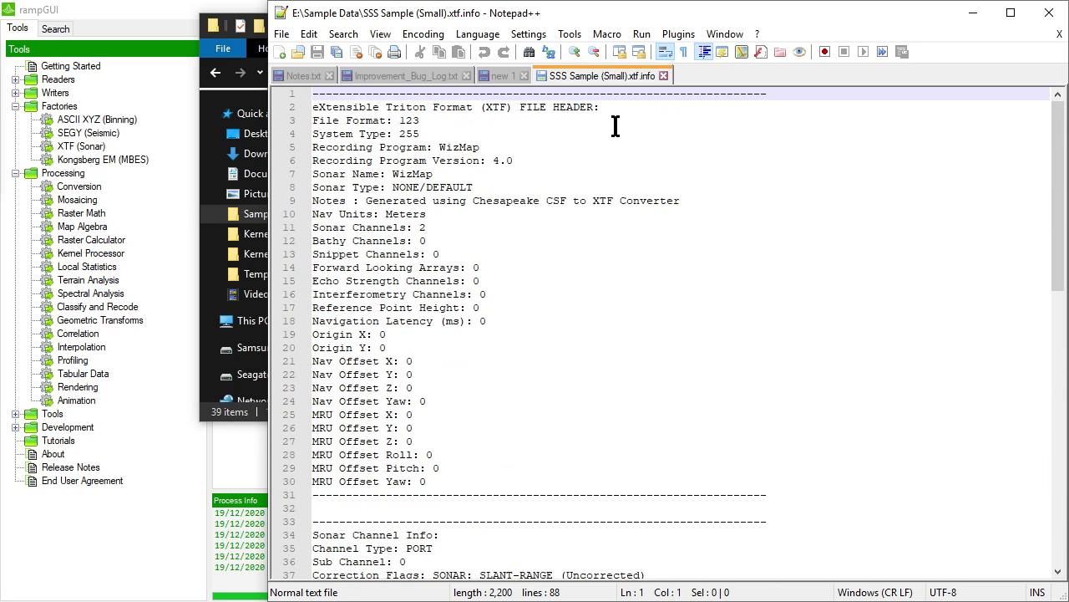
click(663, 76)
Open SSS Sample (Small).xtf.csv in Excel and widen column A to fit packet type names
click(973, 12)
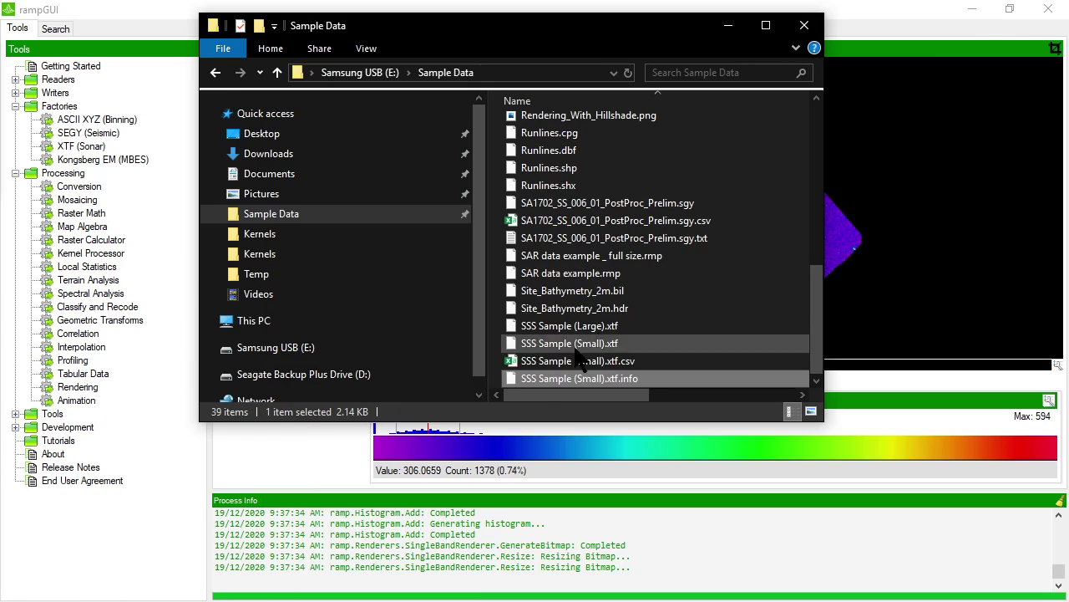
click(555, 364)
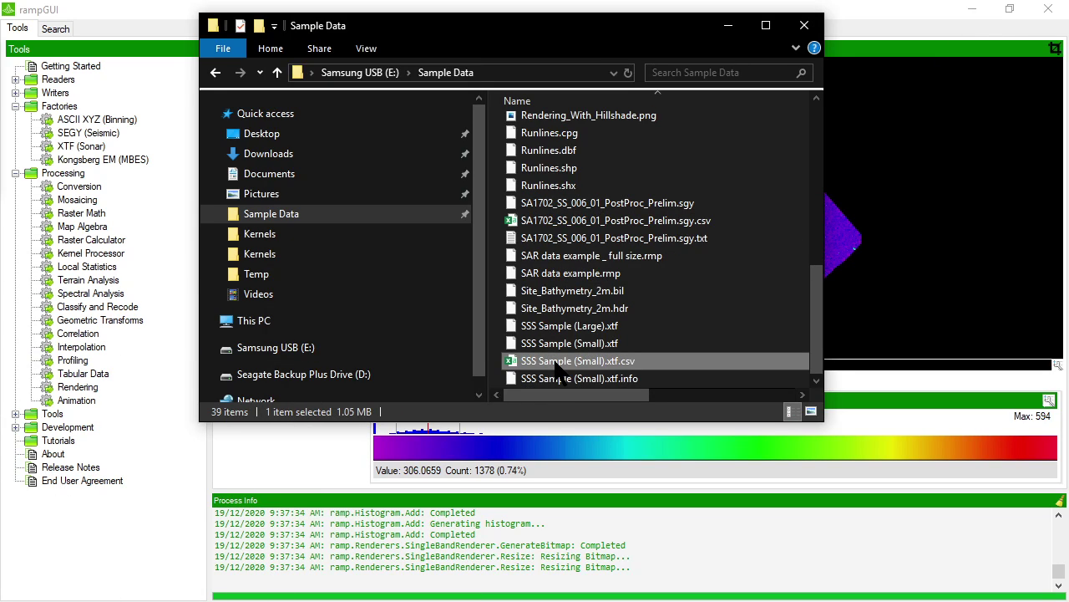
double_click(602, 373)
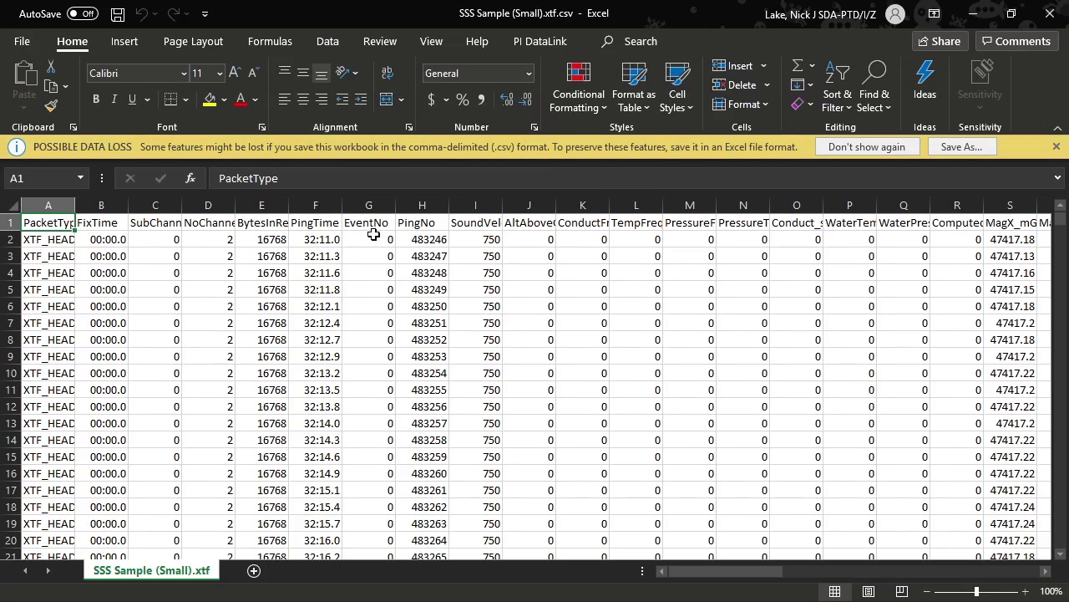
drag(100, 205, 154, 204)
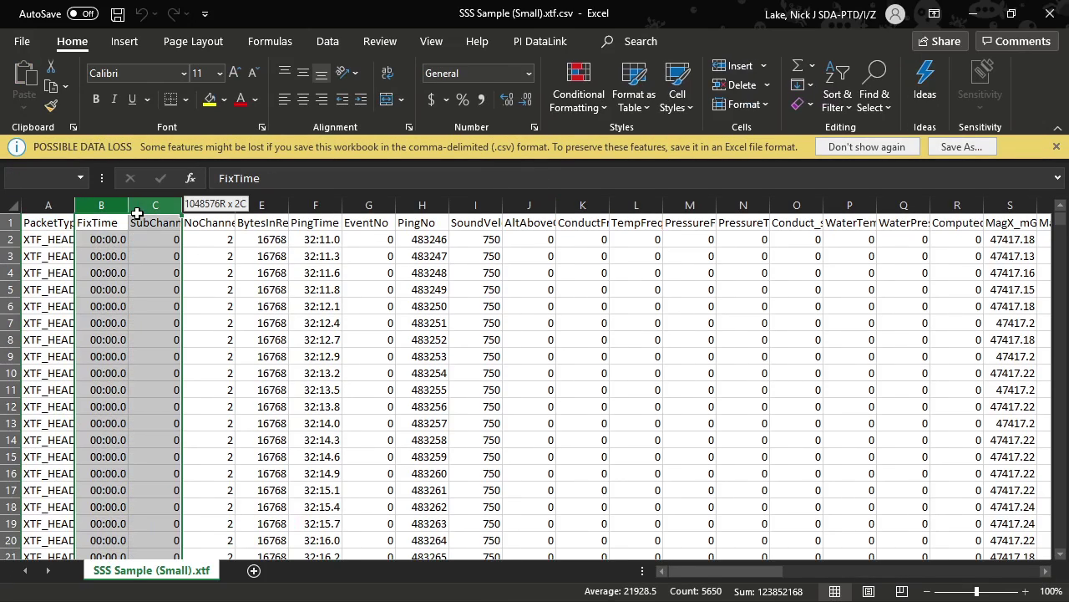
click(42, 241)
drag(74, 202, 145, 207)
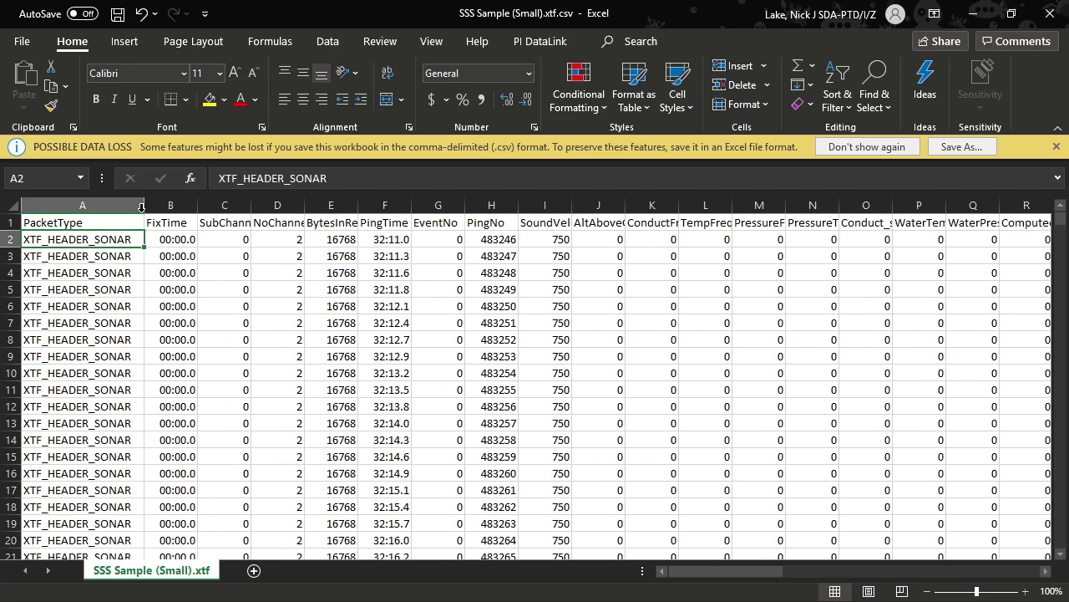
Inspect the row 2 values in columns A through E, including FixTime
click(171, 240)
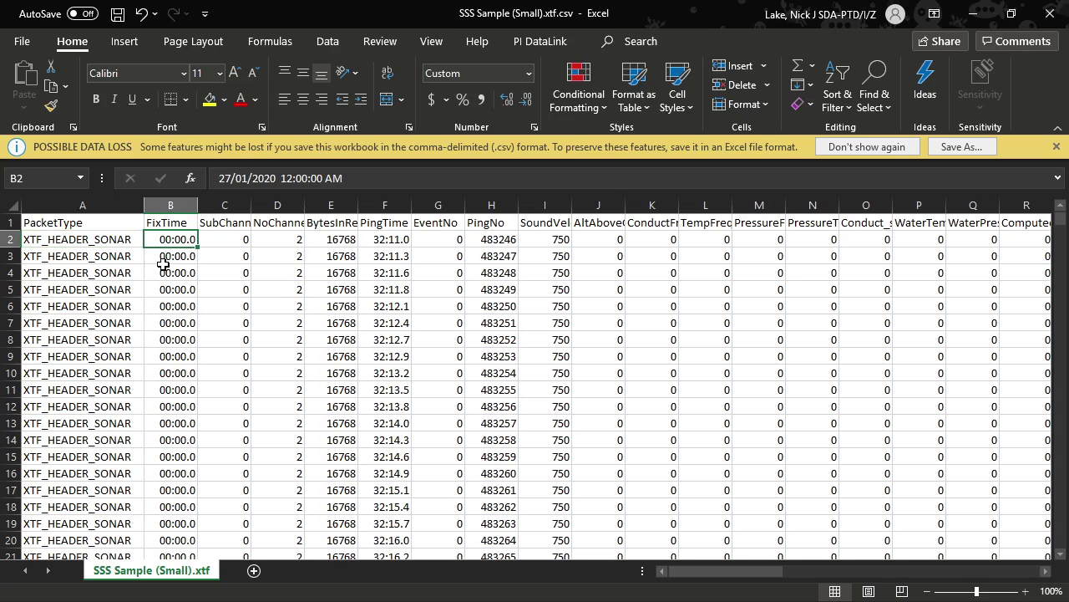
key(Down)
click(171, 240)
click(101, 244)
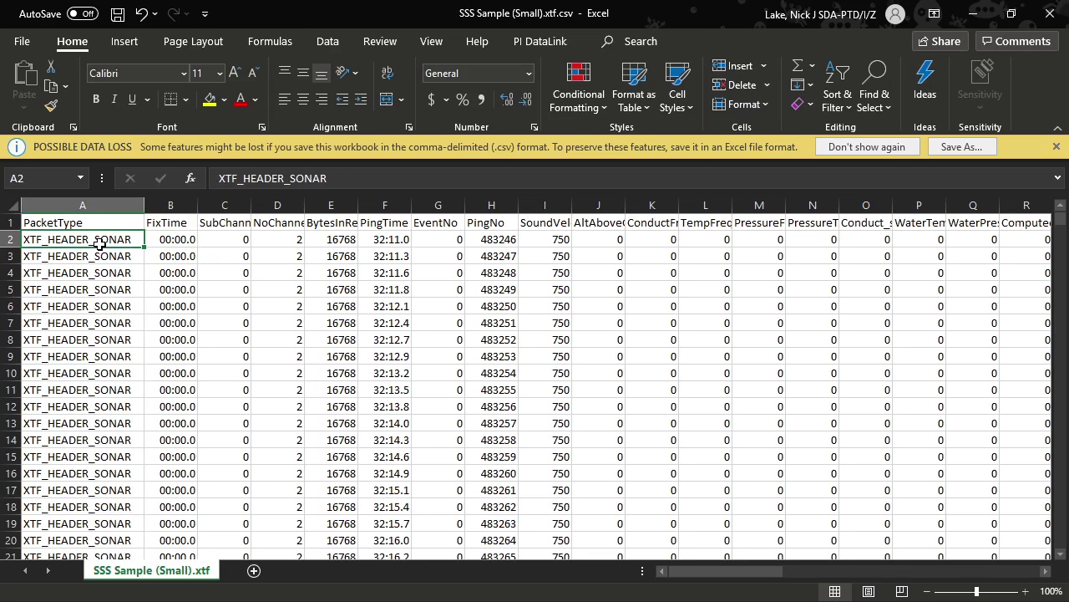
click(222, 242)
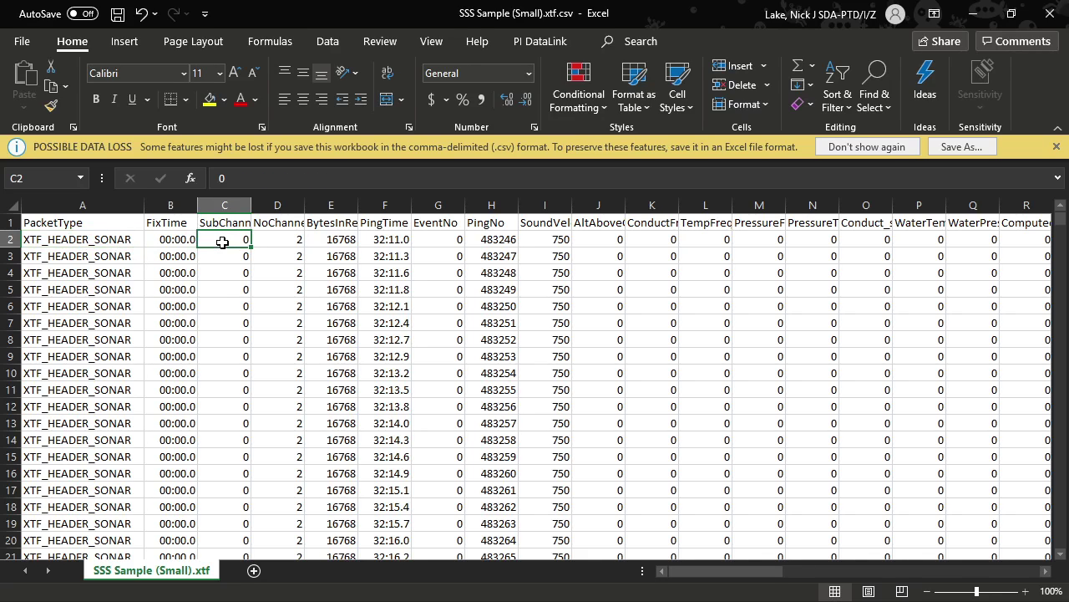
click(280, 242)
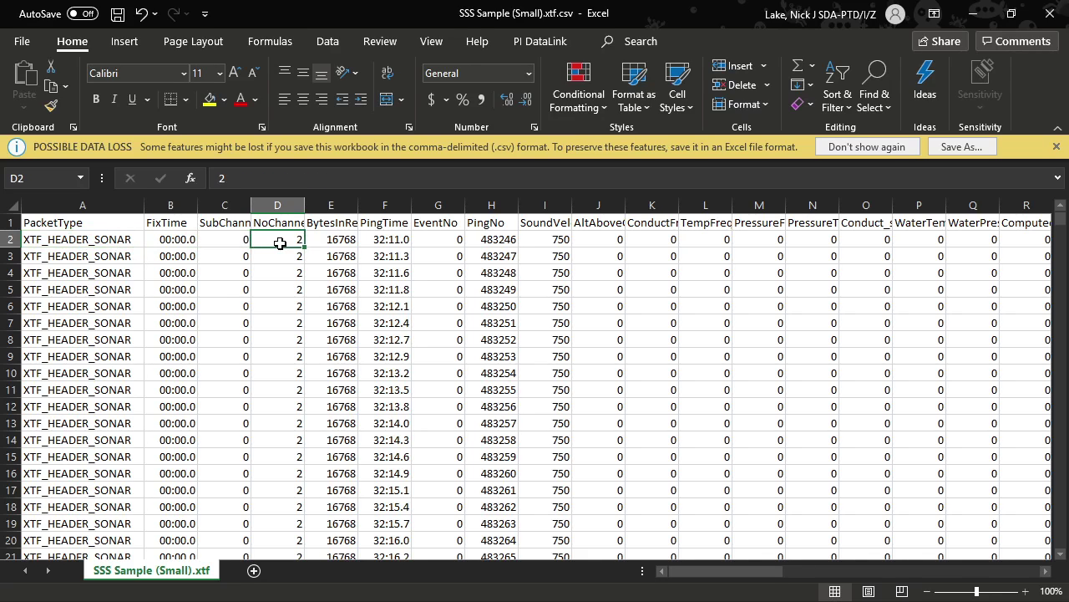
click(342, 240)
Step along row 2 through the ship heading and ShipX fields
key(Right)
key(Right)
key(Right)
key(Right)
key(Right)
key(Right)
key(Right)
key(Right)
key(Right)
key(Right)
key(Right)
key(Right)
key(Right)
key(Right)
key(Right)
key(Right)
key(Right)
key(Right)
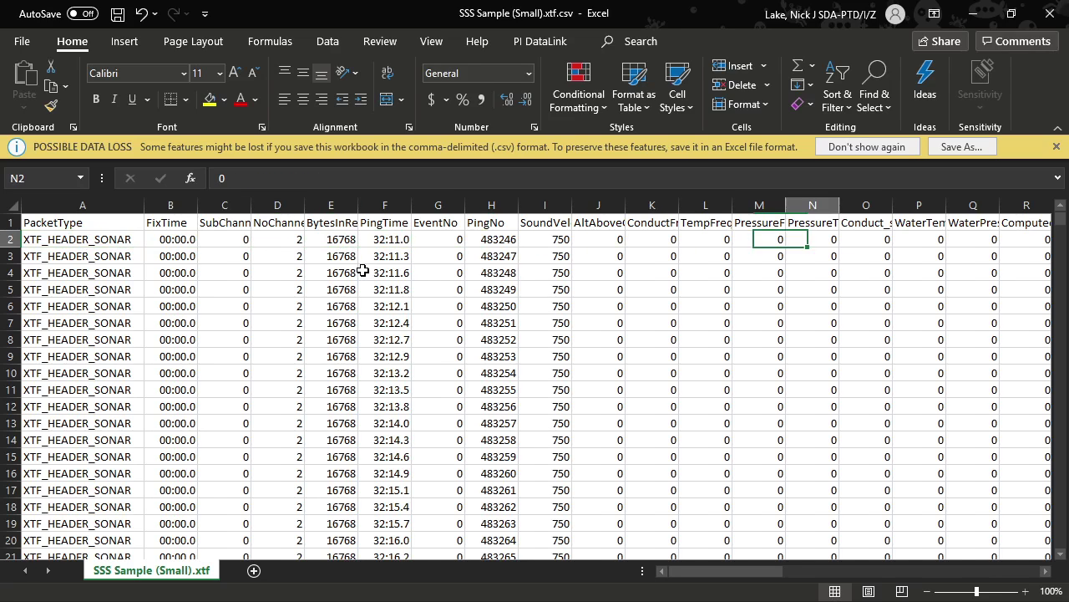
key(Right)
key(Right)
key(Right)
key(Right)
key(Right)
key(Right)
key(Right)
key(Right)
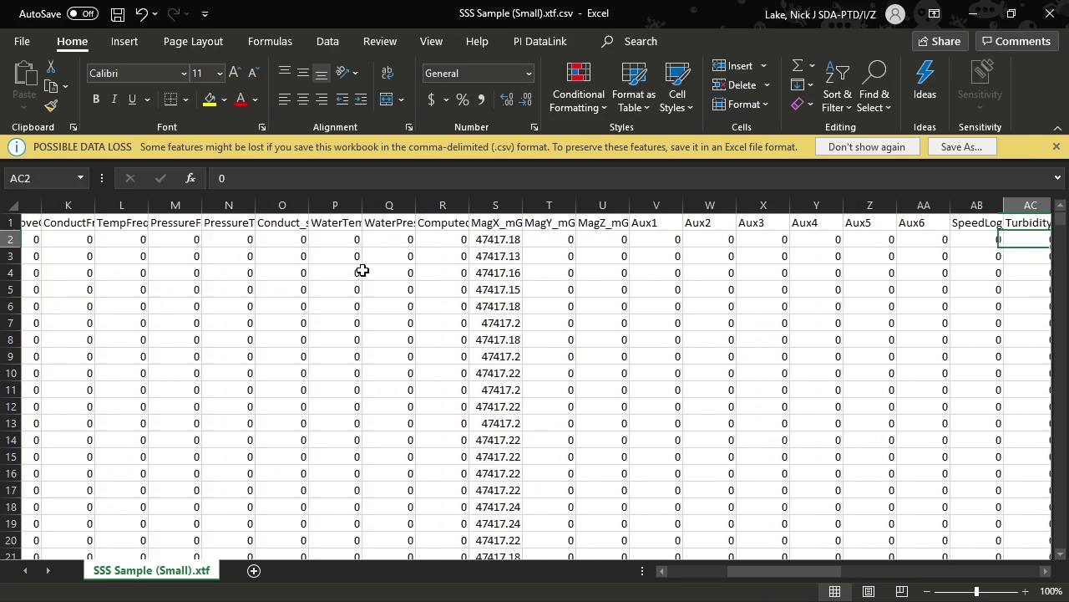
click(434, 240)
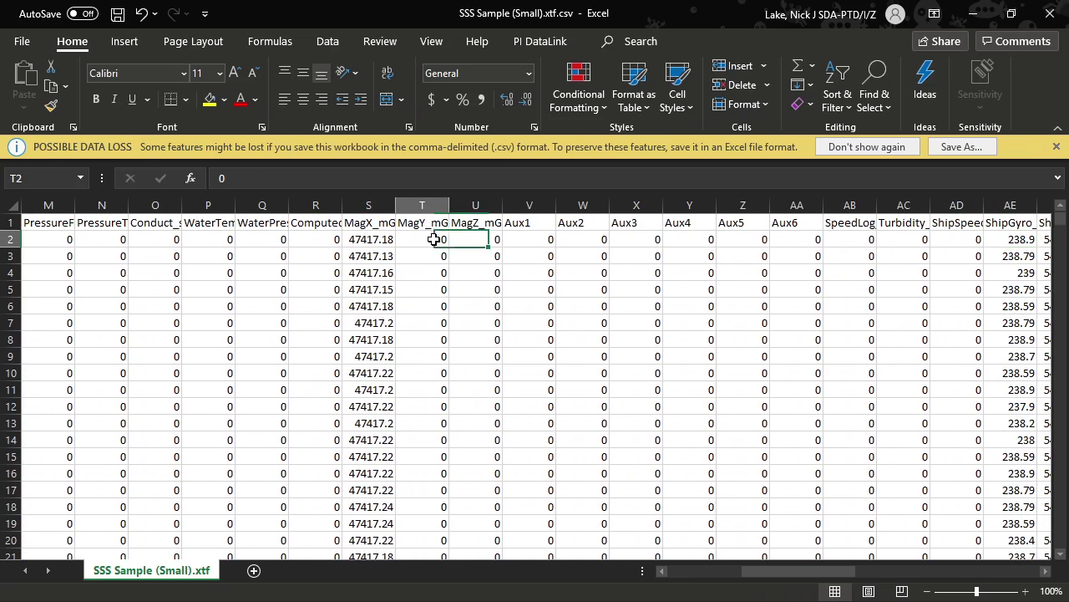
key(Left)
key(Left)
key(Left)
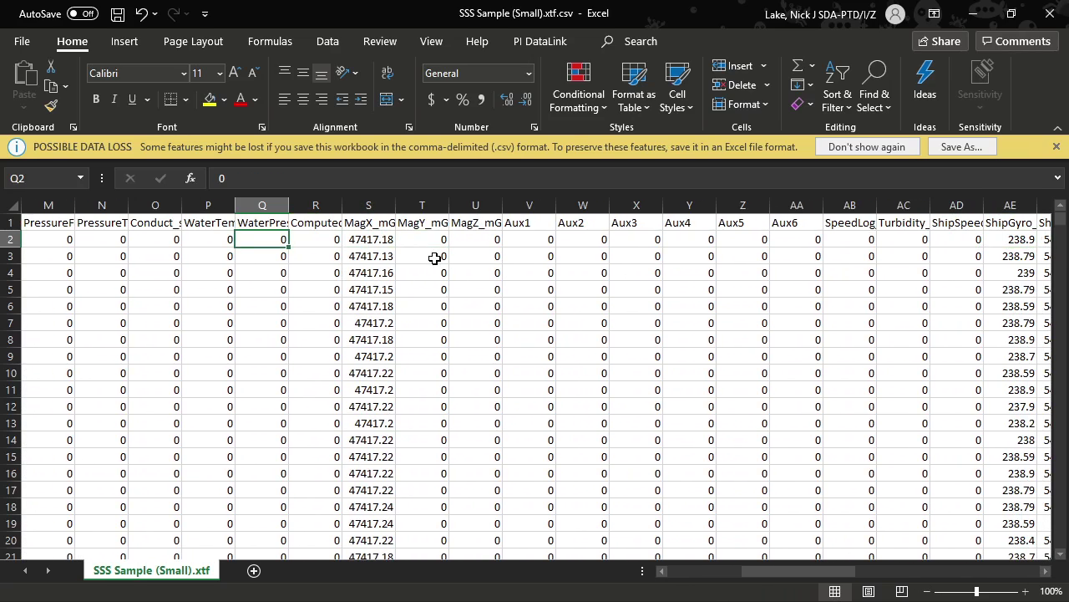
key(Left)
key(Left)
key(Right)
key(Right)
key(Right)
key(Right)
key(Right)
key(Right)
key(Right)
key(Right)
key(Right)
key(Right)
key(Right)
key(Right)
key(Right)
key(Right)
key(Right)
key(Right)
key(Right)
key(Right)
key(Right)
key(Right)
key(Right)
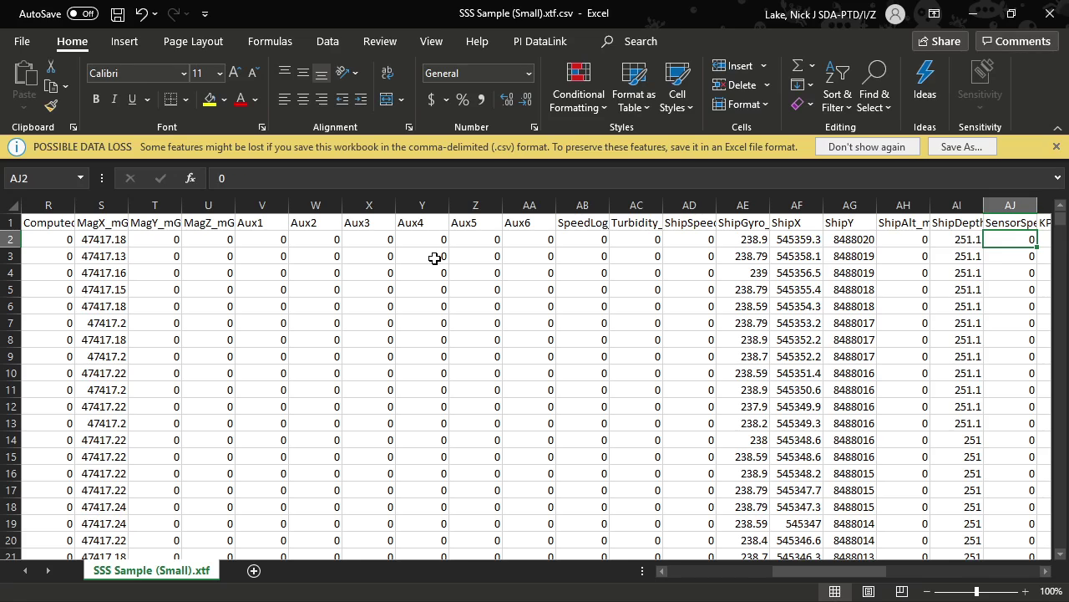
key(Left)
key(Left)
key(Left)
key(Left)
key(Left)
key(Right)
key(Right)
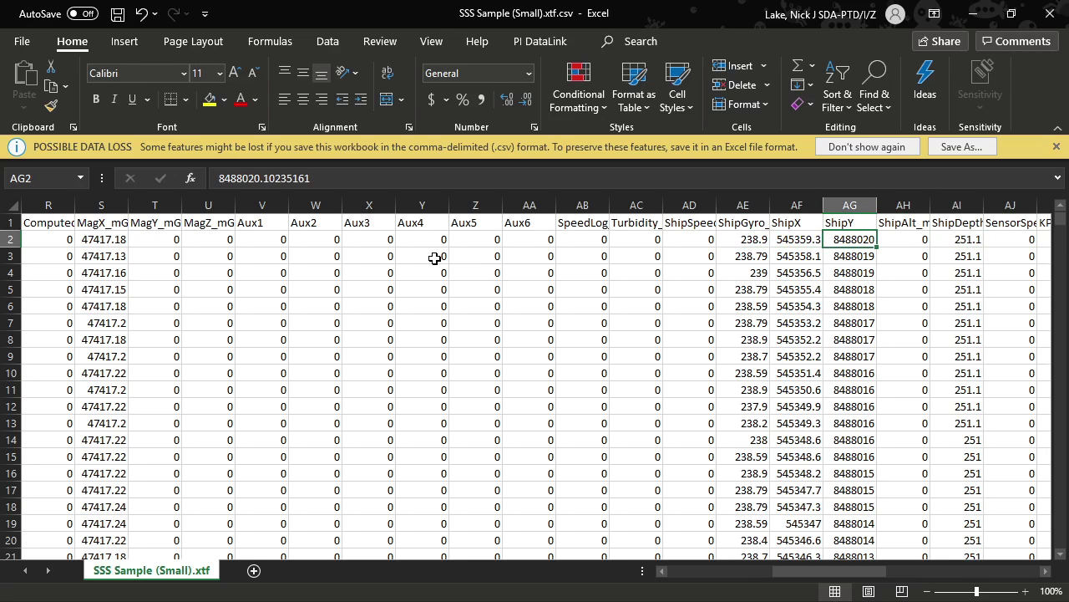
Scroll the sheet sideways and check the SensorX, SensorY and other row 2 values
drag(865, 574, 909, 575)
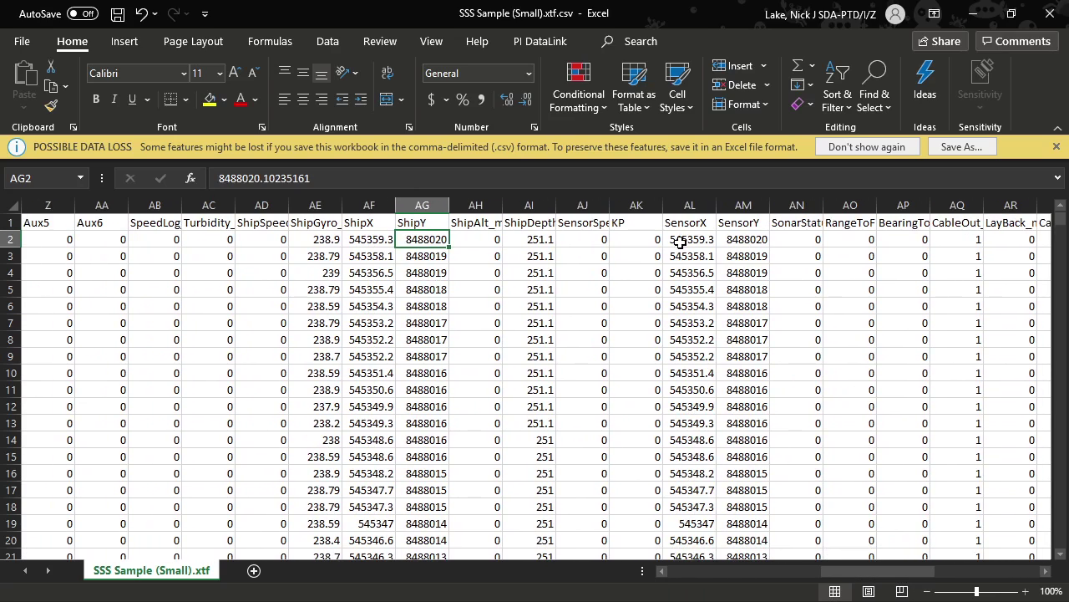
click(688, 241)
click(747, 242)
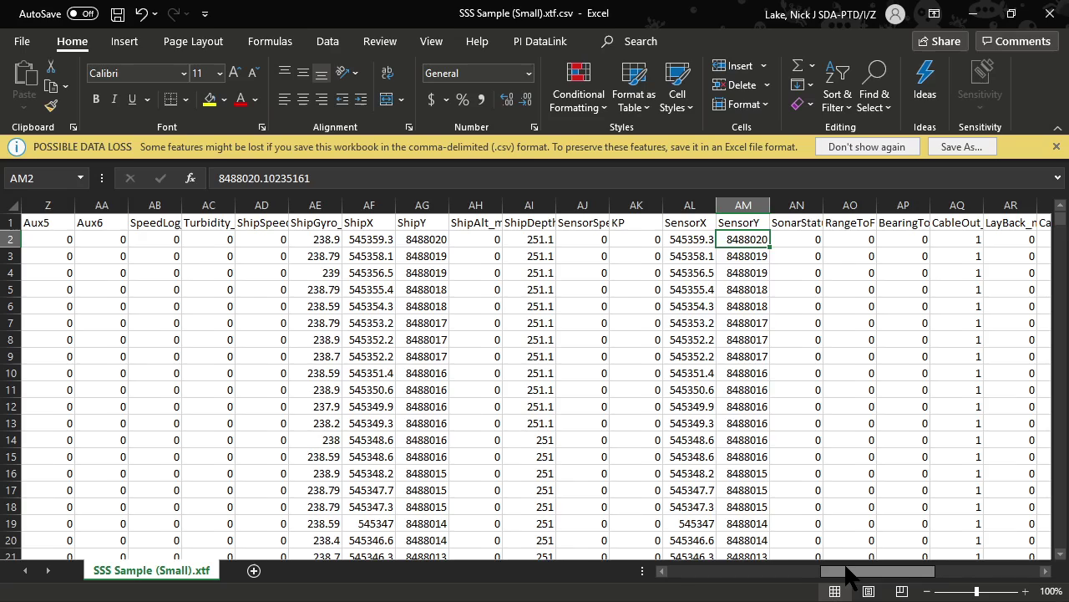
drag(854, 572, 926, 571)
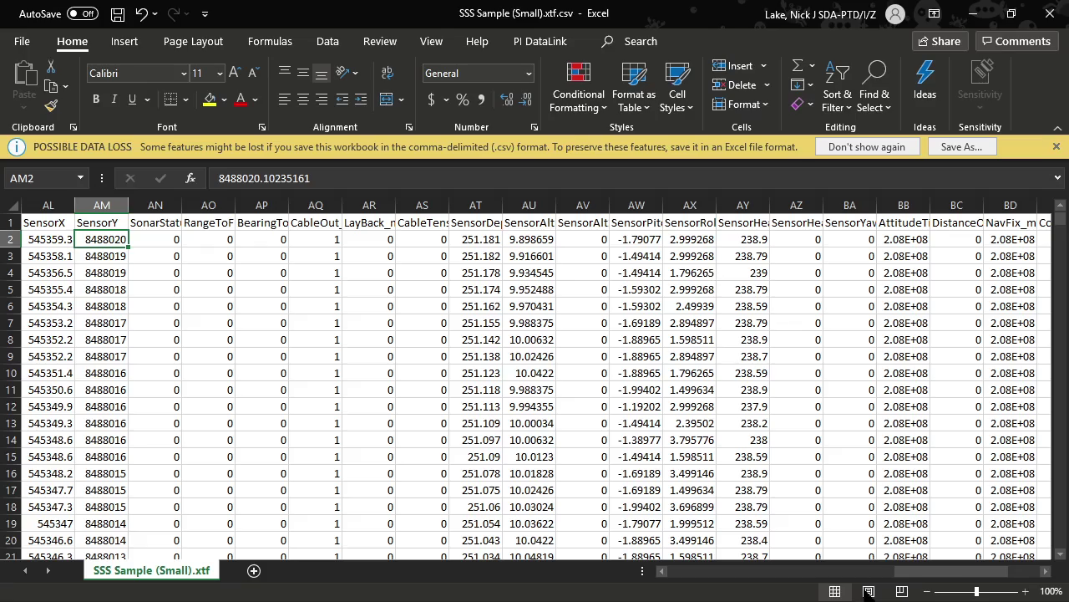
drag(939, 573, 774, 577)
click(524, 239)
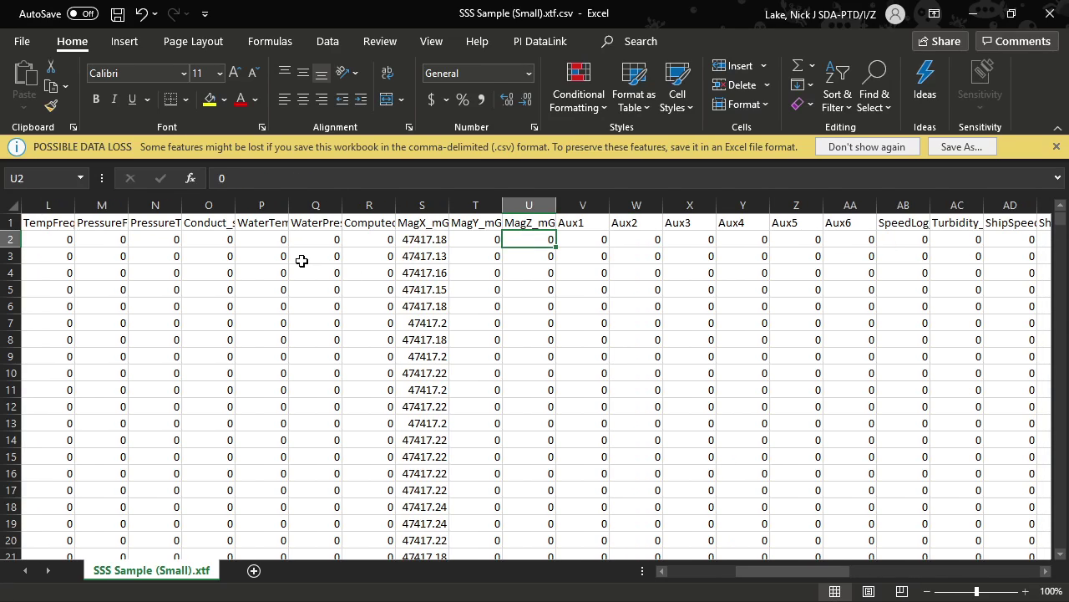
click(132, 243)
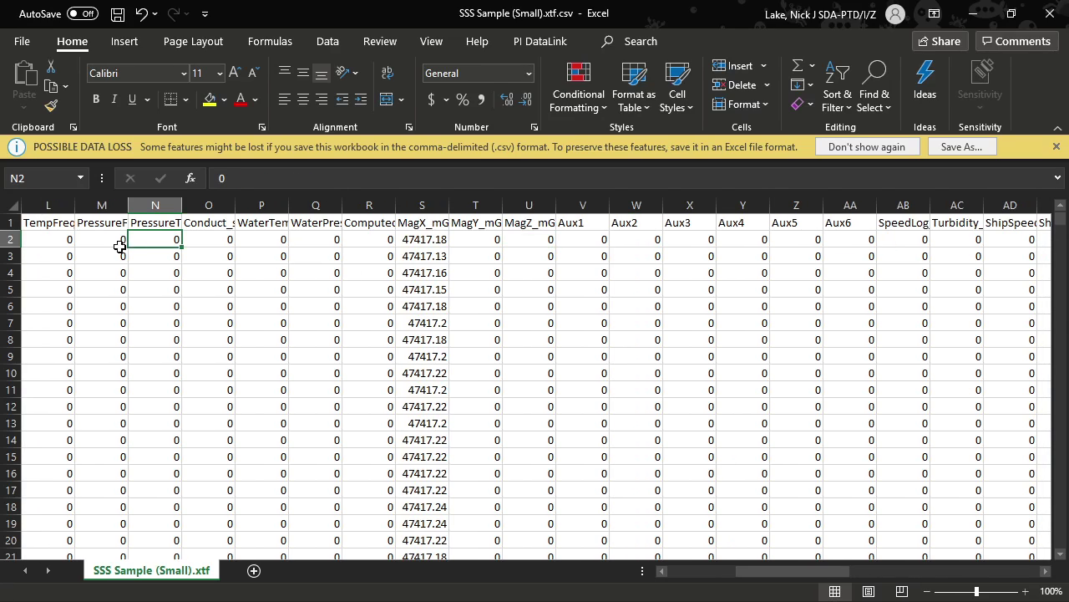
click(260, 240)
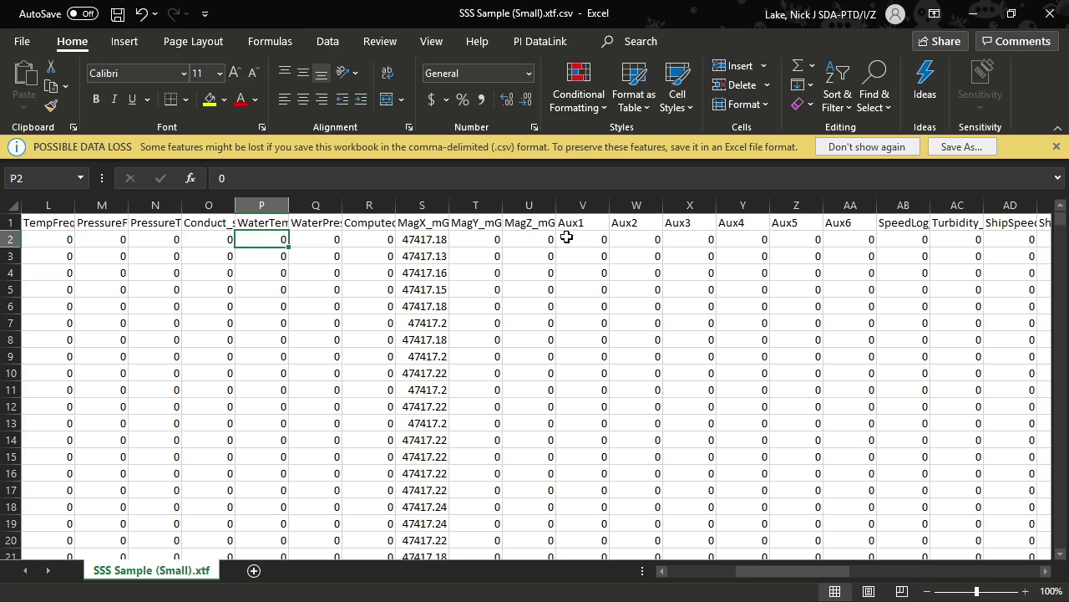
click(474, 239)
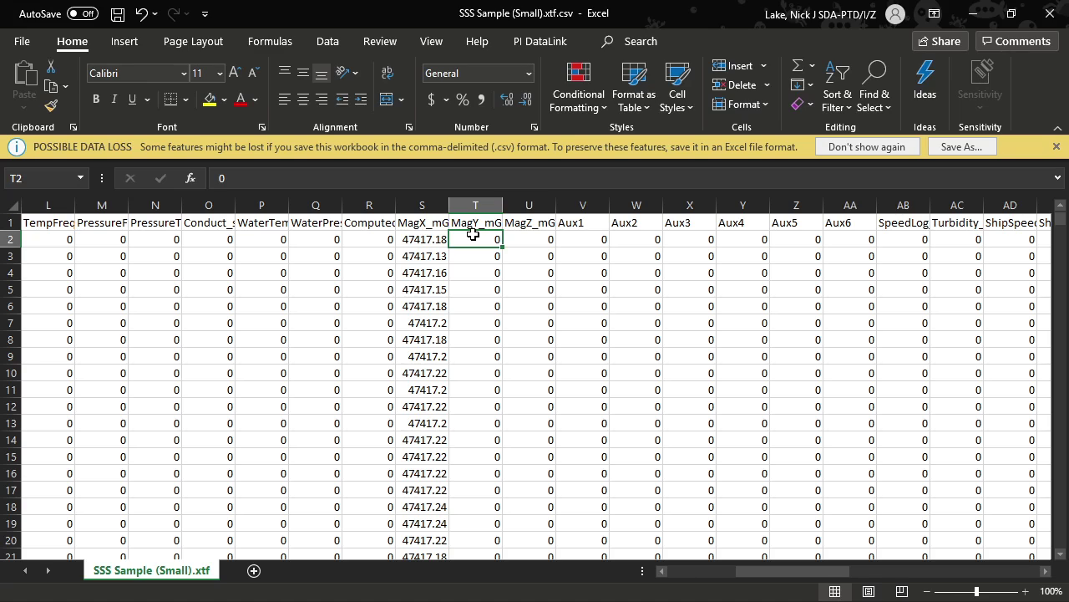
Check the first MagX_mGauss readings in column S
click(427, 224)
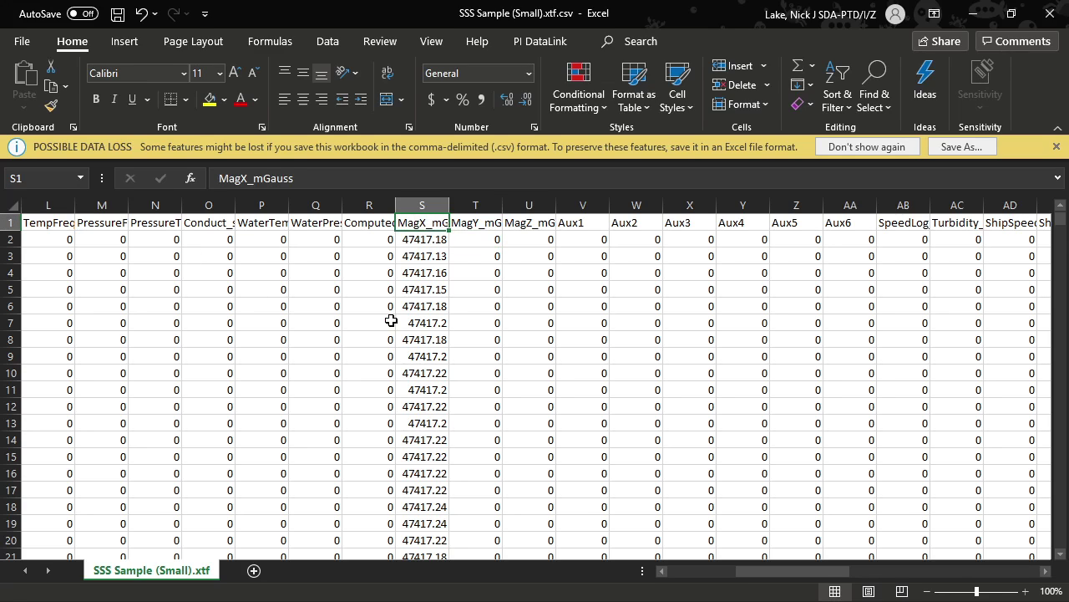
click(412, 240)
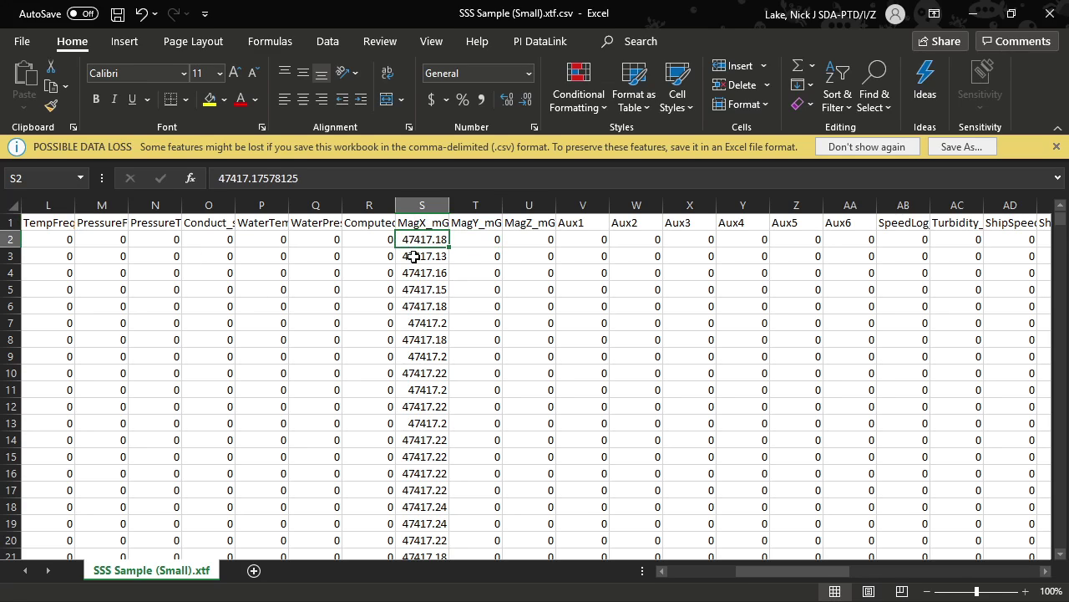
click(414, 256)
click(420, 242)
click(417, 260)
Plot column S MagX_mGauss as a scatter with straight lines, placed over columns O–U
click(420, 289)
click(422, 205)
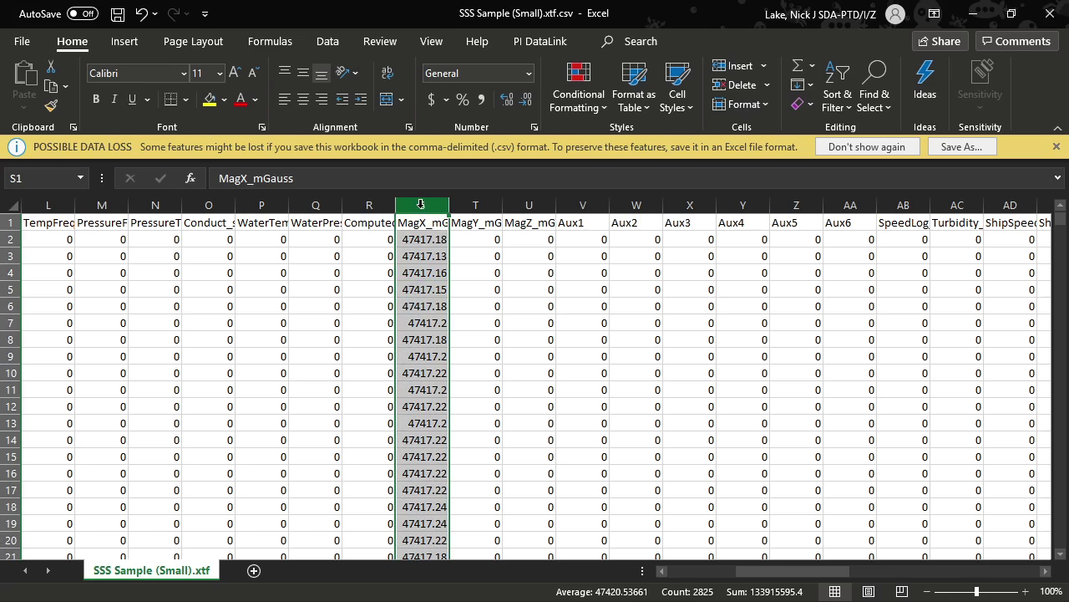
click(125, 41)
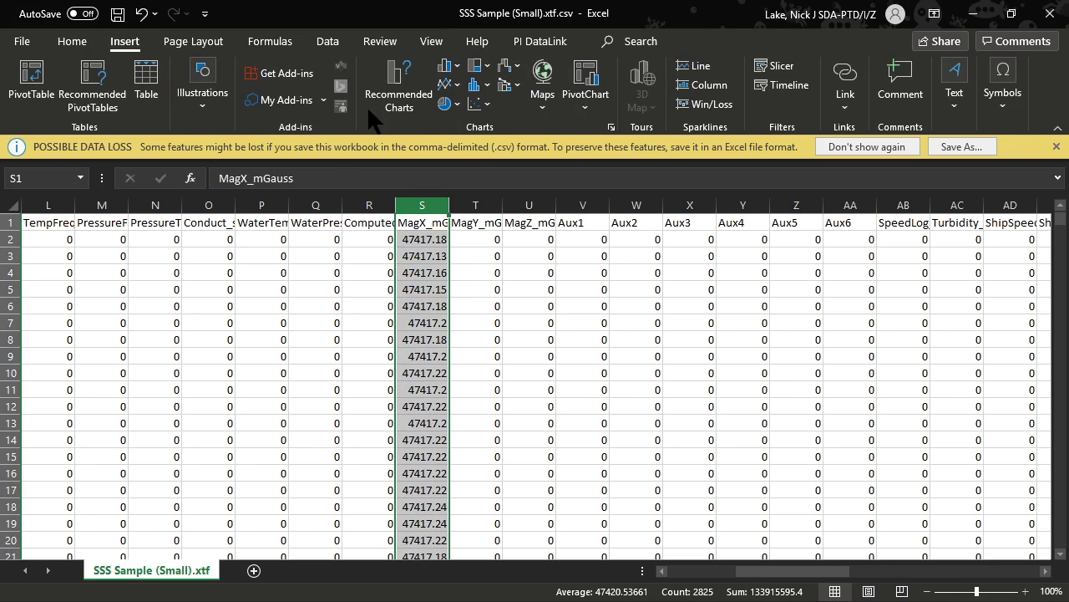
click(481, 101)
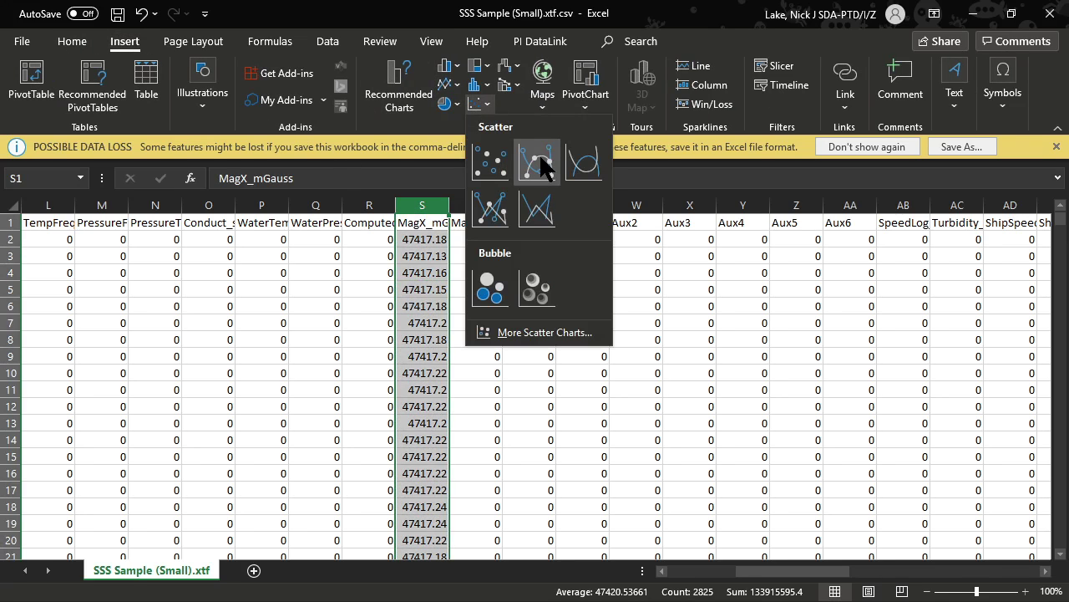
click(535, 207)
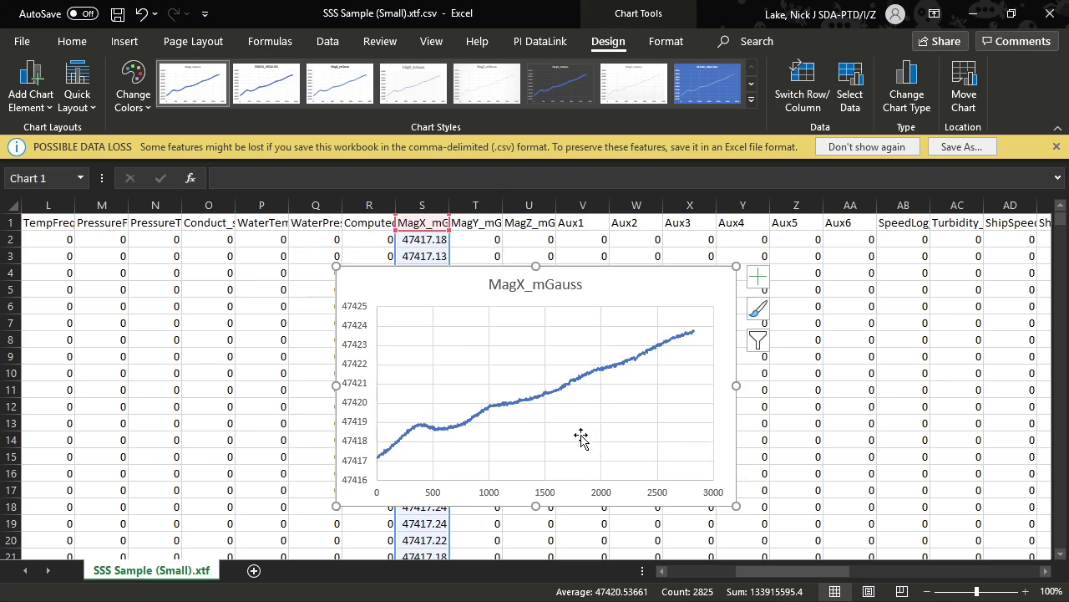
drag(590, 282, 434, 234)
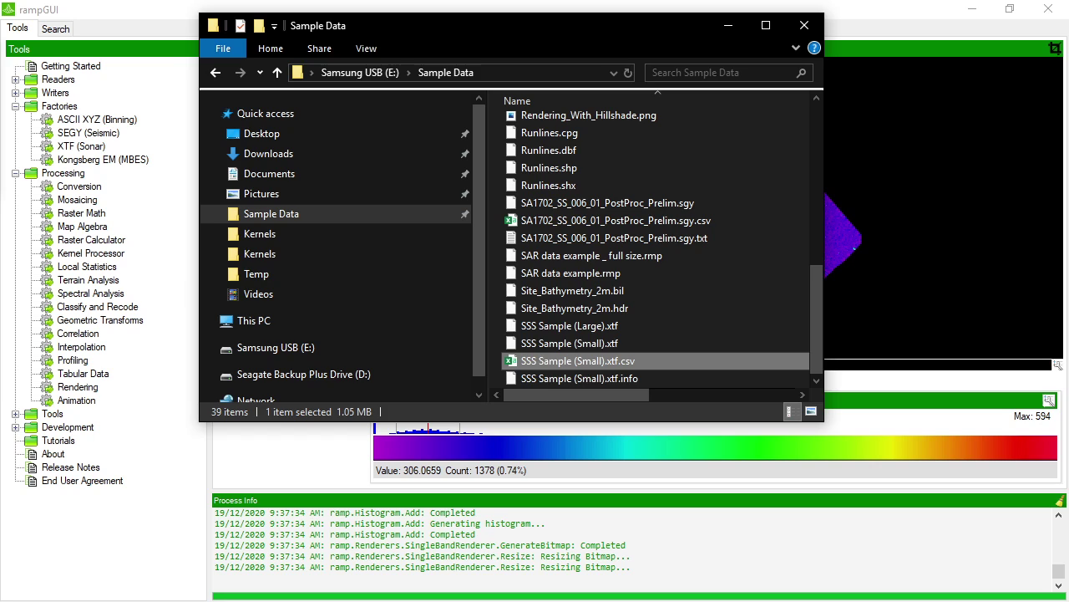
In rampGUI's XTF (Sonar) tool, compare the tiled and single-raster import and tiled export methods
key(alt+Tab)
double_click(83, 145)
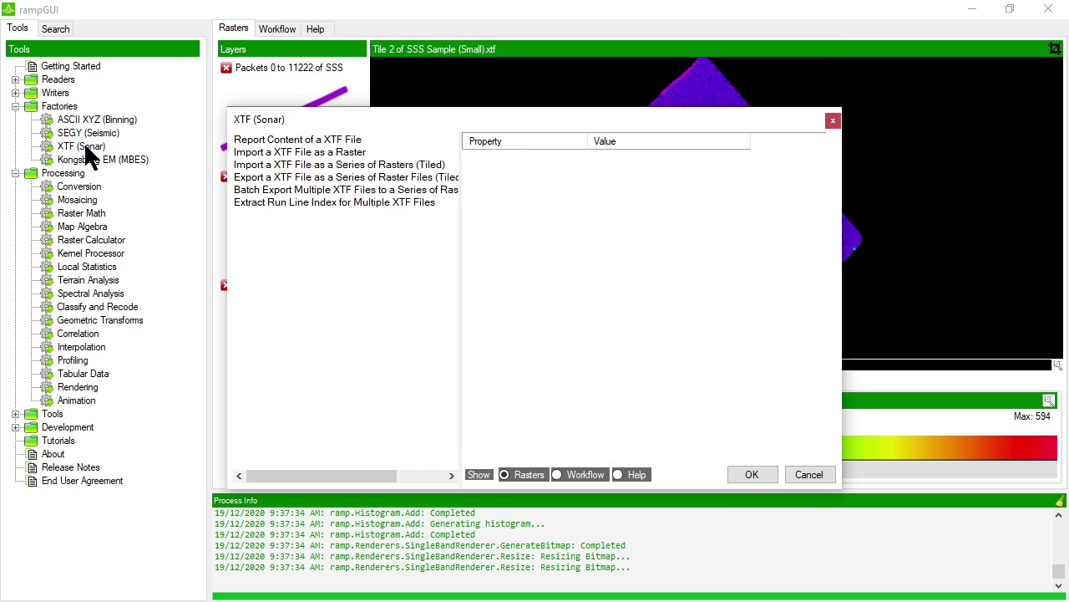
drag(466, 125, 497, 97)
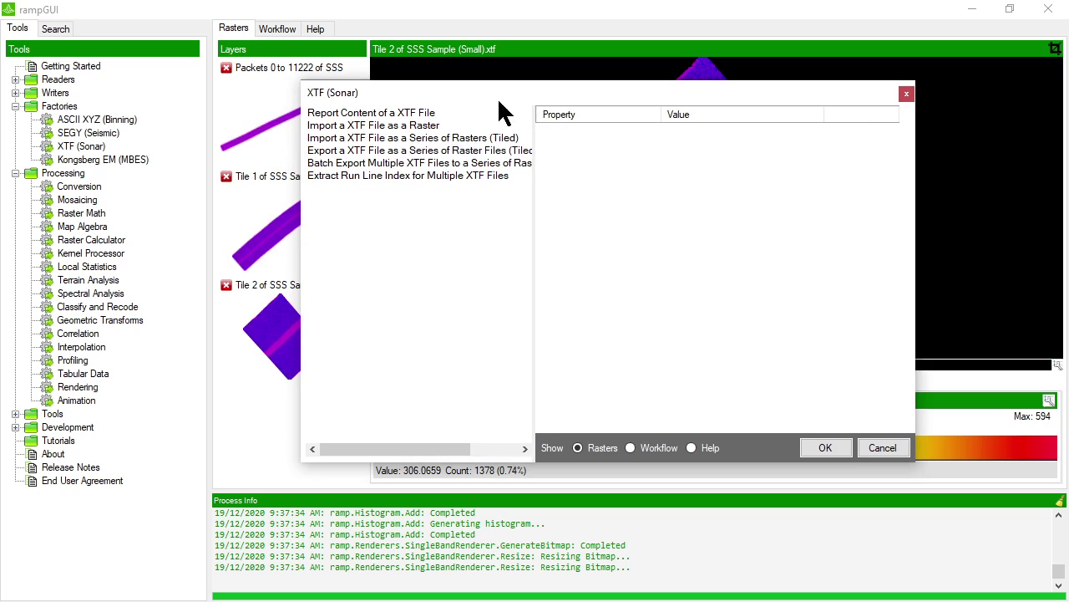
click(387, 136)
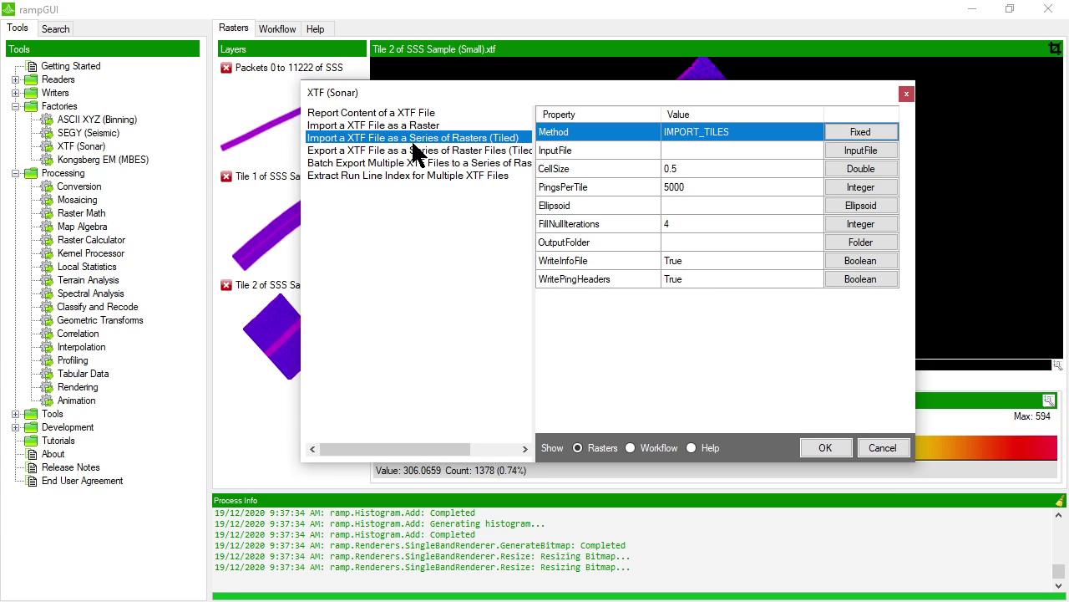
click(377, 127)
click(374, 138)
click(381, 150)
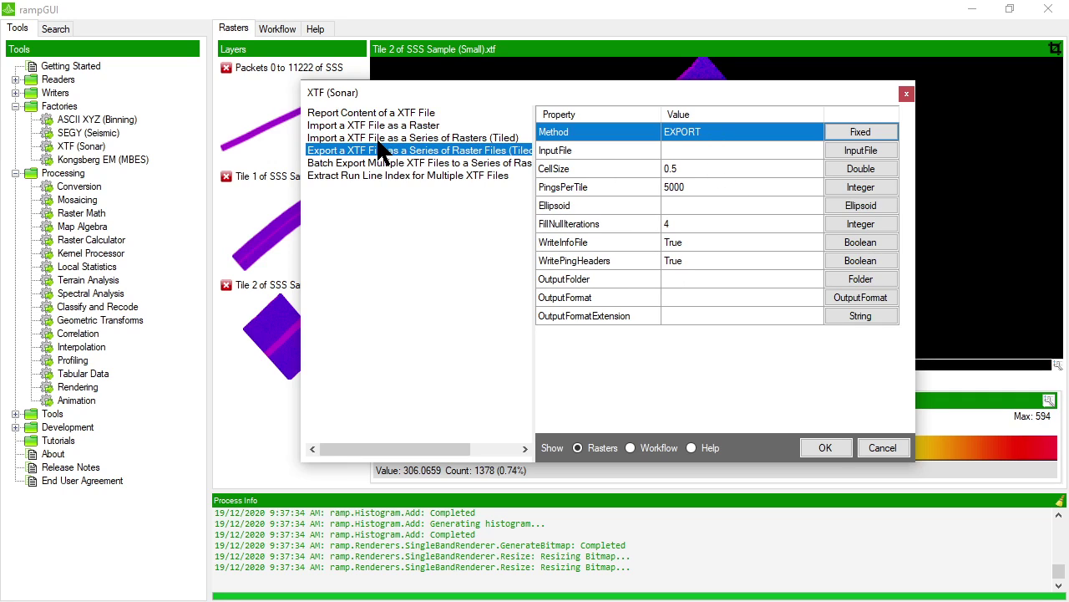
click(377, 141)
click(380, 153)
Review the tiled export's output folder and format settings, then choose Batch Export Multiple XTF Files
click(669, 279)
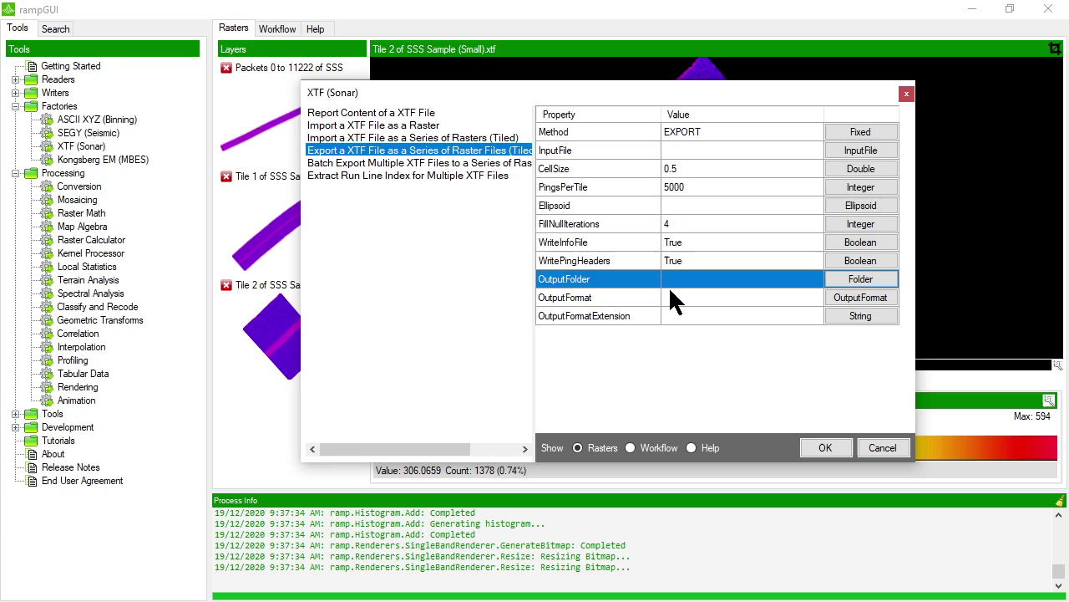
click(670, 291)
click(671, 317)
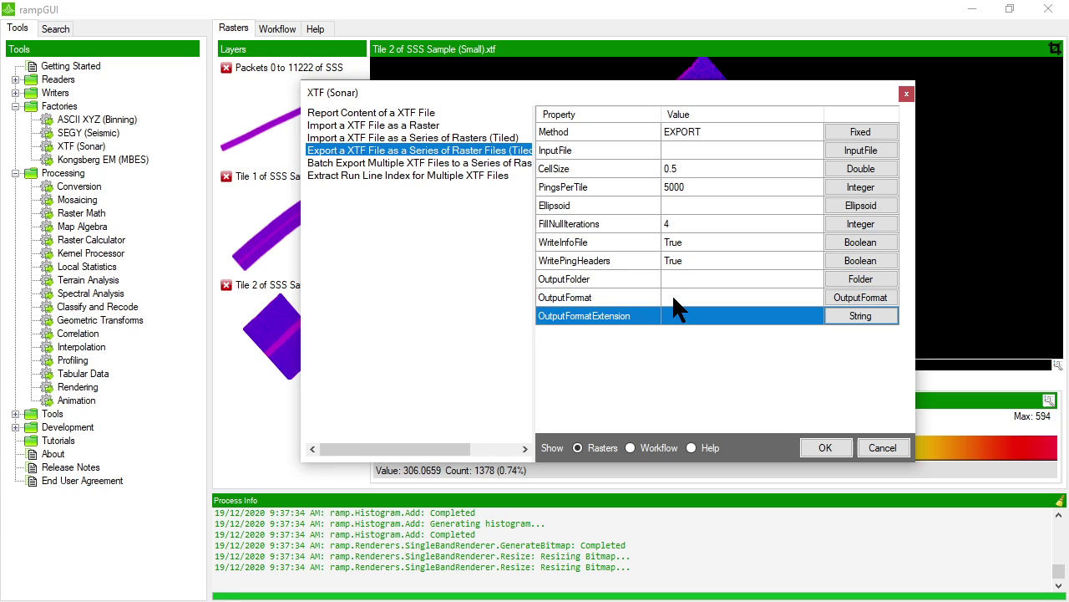
click(670, 305)
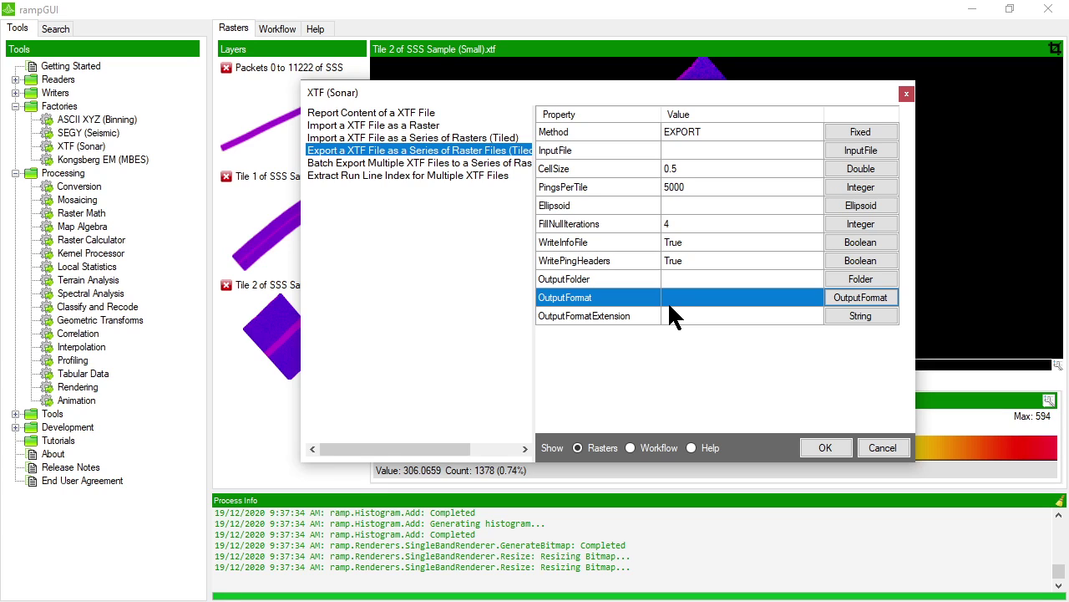
click(472, 164)
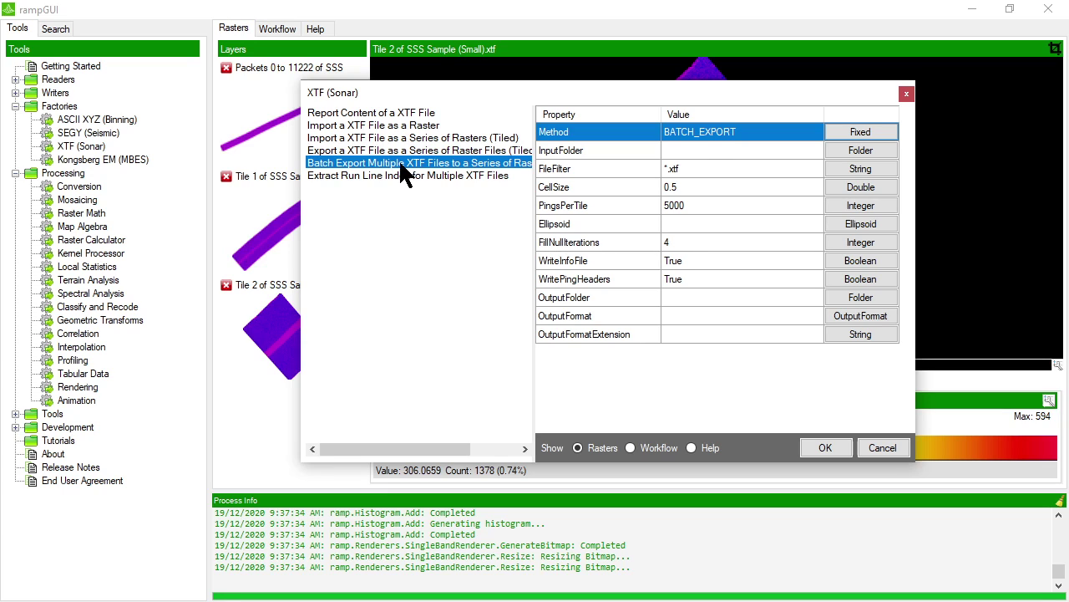
Check the batch InputFolder and *.xtf FileFilter, then choose Extract Run Line Index for Multiple XTF Files
click(699, 149)
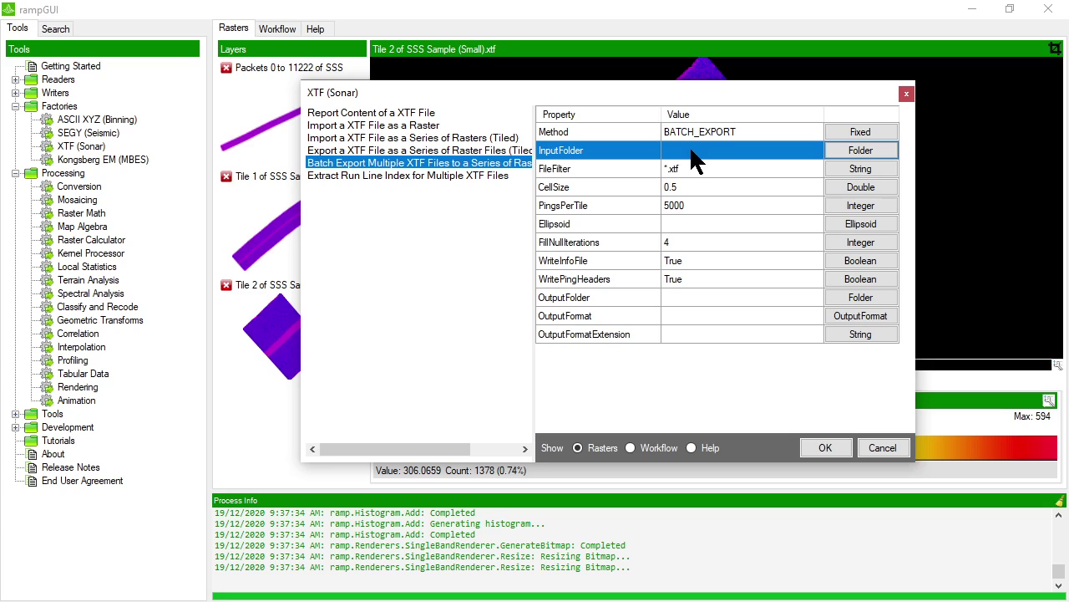
click(710, 169)
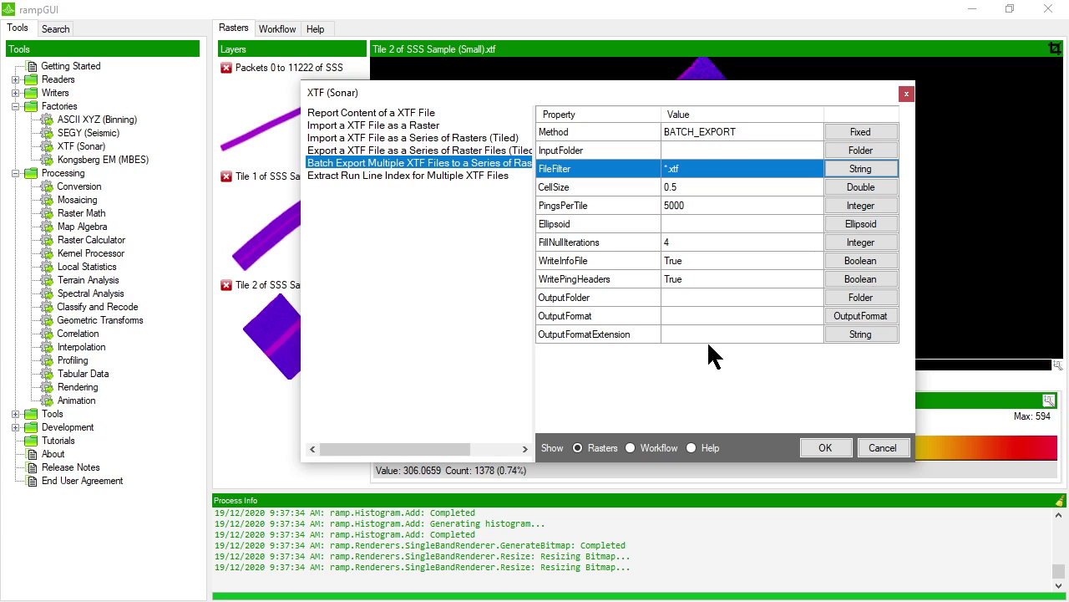
click(452, 177)
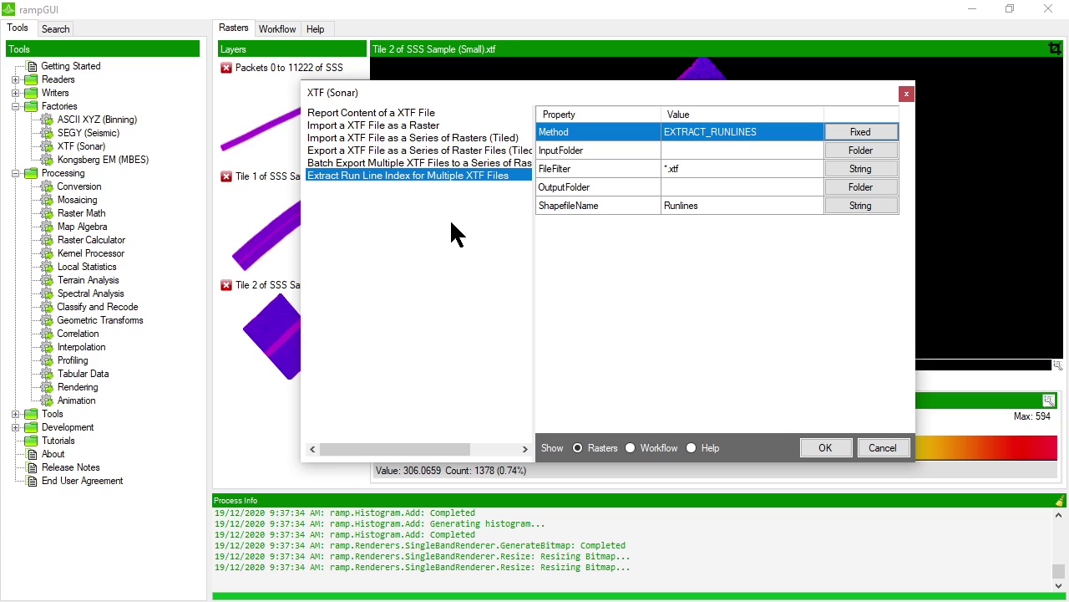
Review the EXTRACT_RUNLINES input folder, *.xtf filter, output folder and Runlines shapefile name
click(690, 148)
click(706, 171)
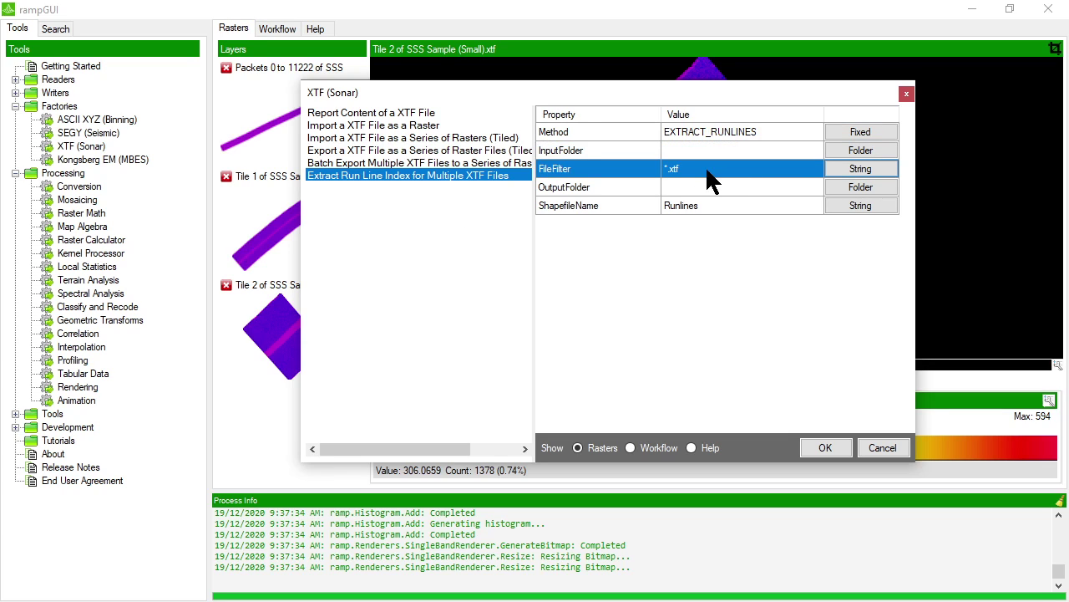
click(695, 187)
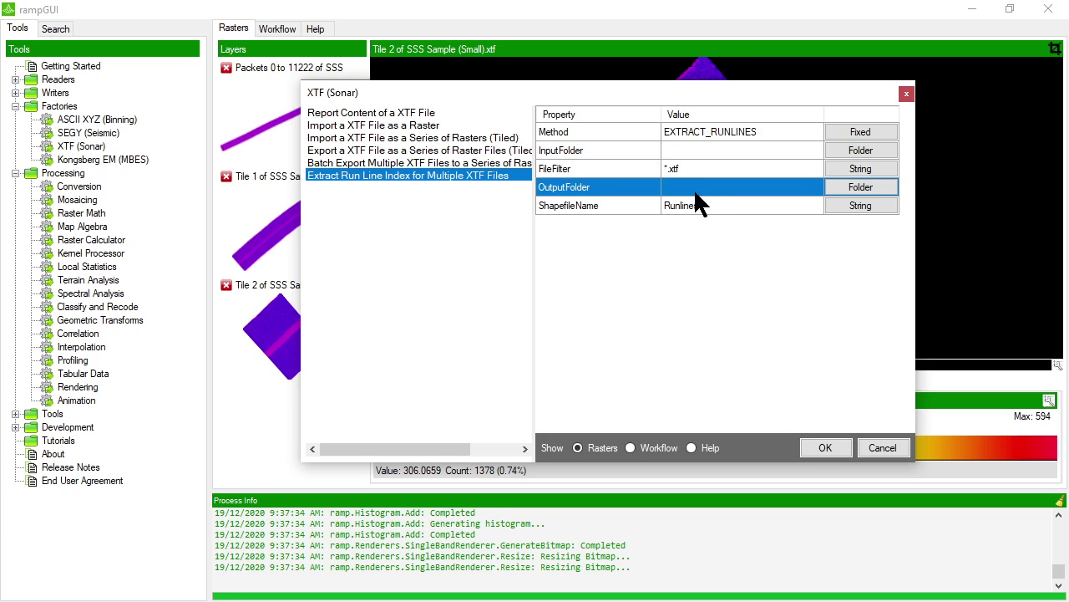
click(702, 207)
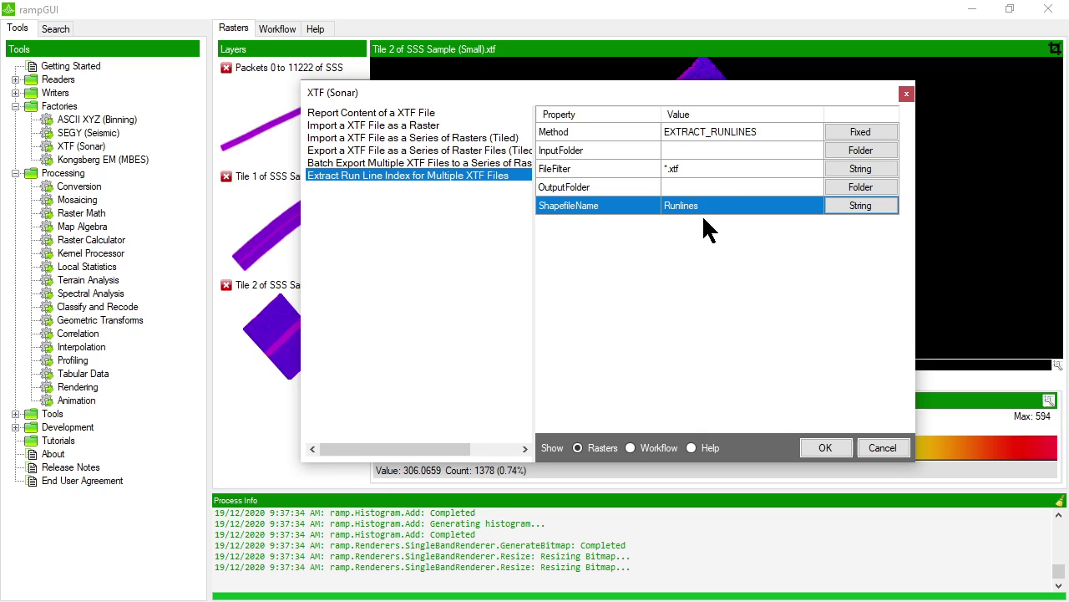
click(724, 151)
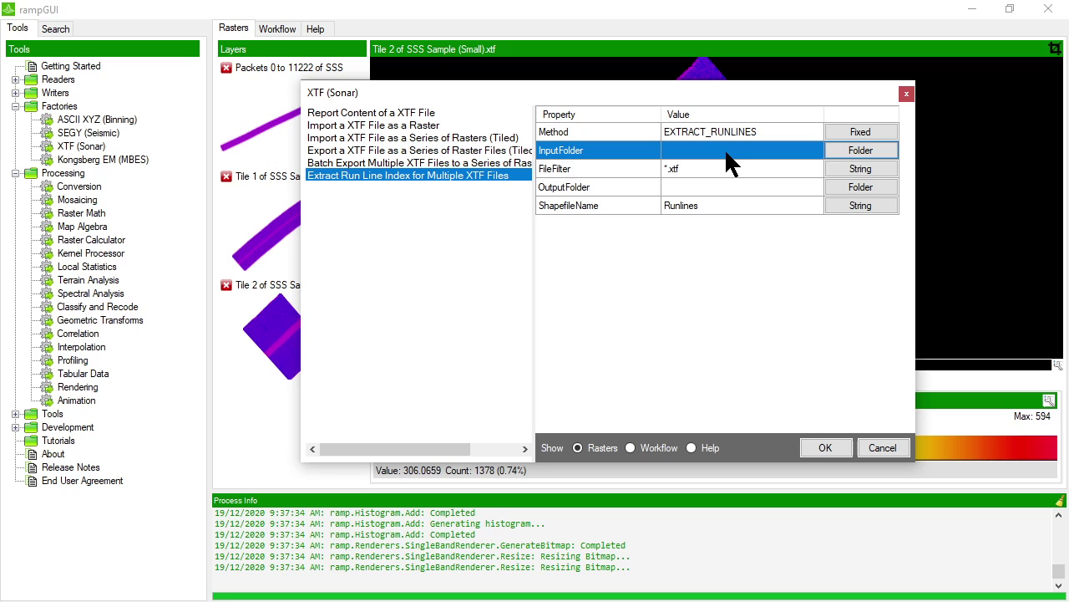
Set both the input and output folders to E:\Sample Data
click(855, 151)
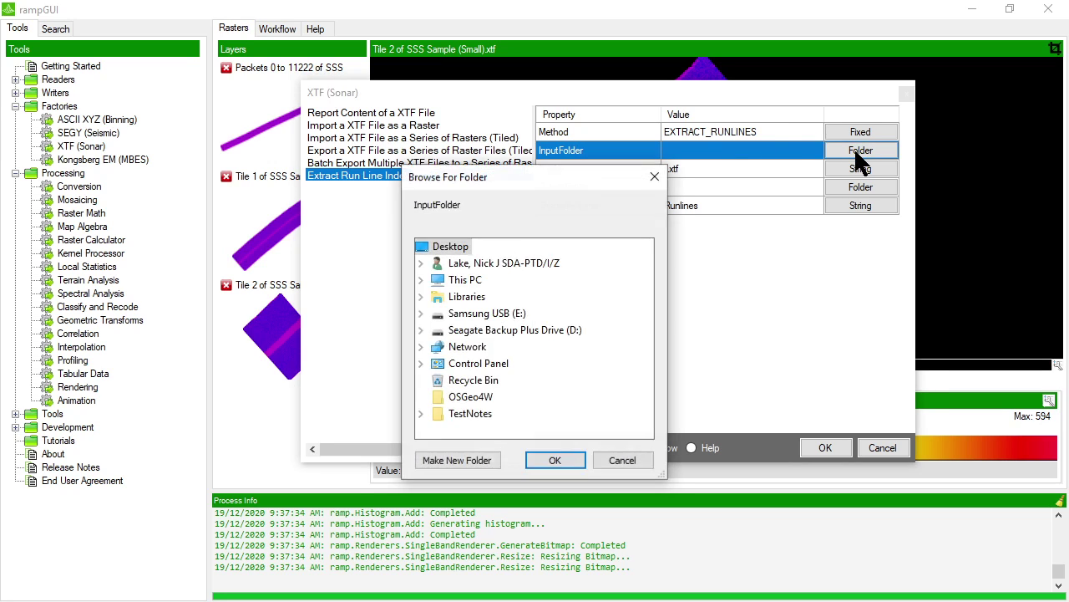
click(491, 314)
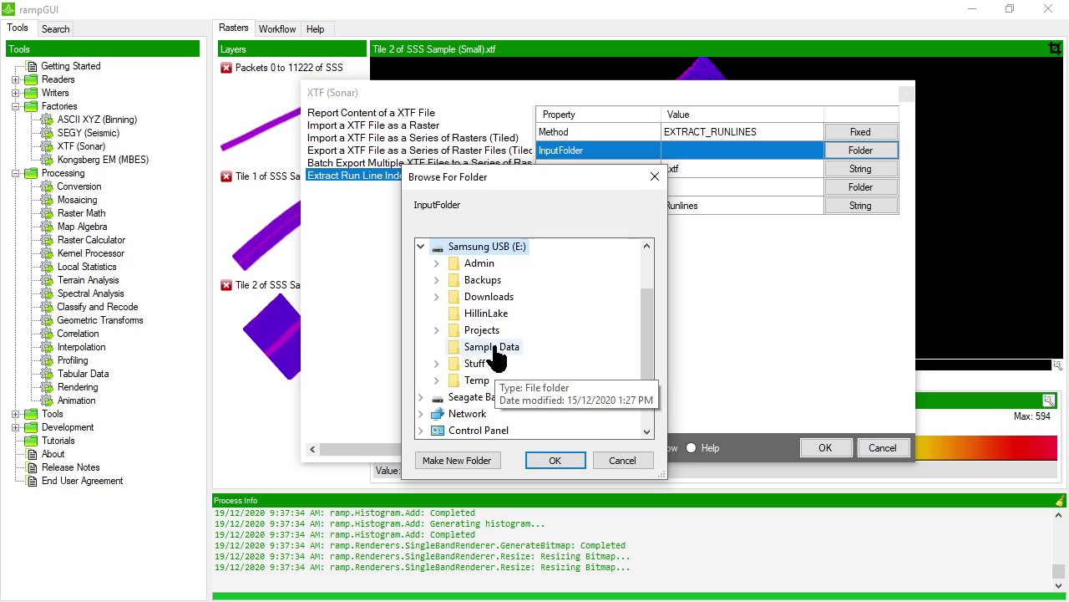
click(495, 353)
click(553, 458)
click(701, 174)
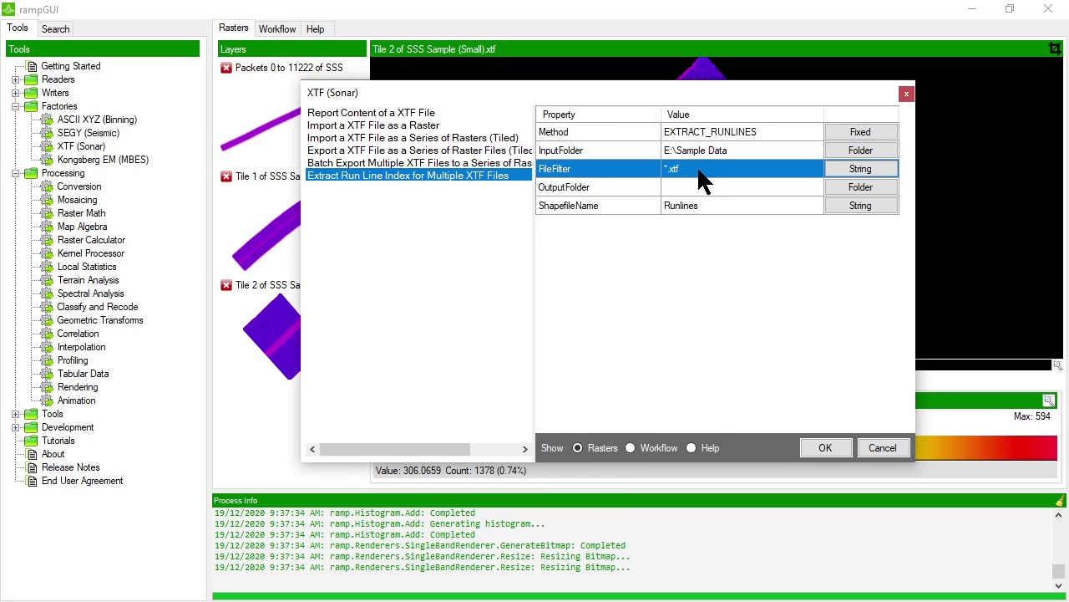
click(700, 187)
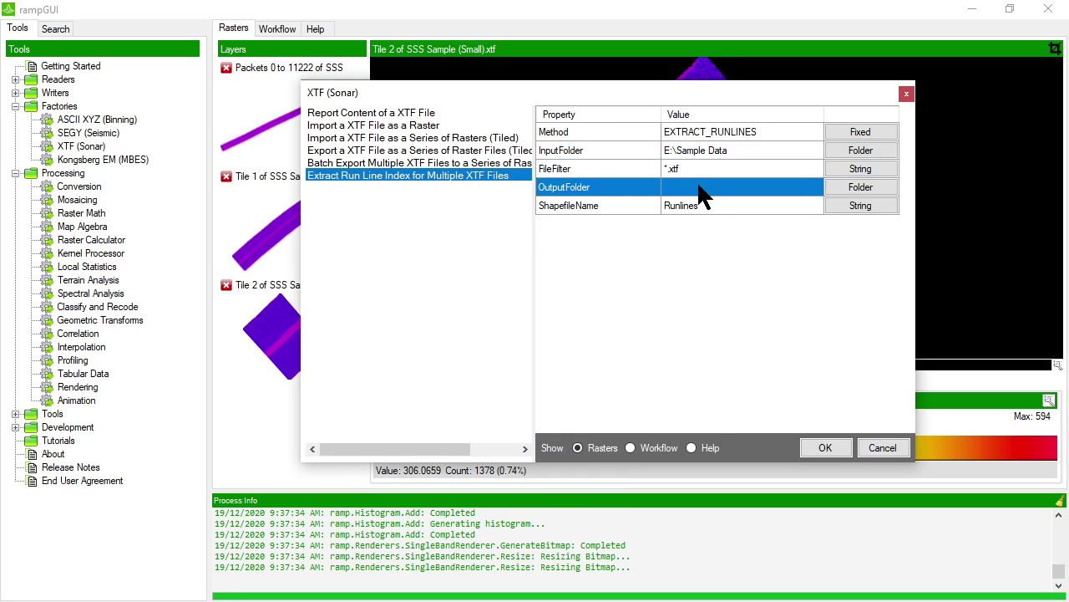
click(857, 187)
click(455, 309)
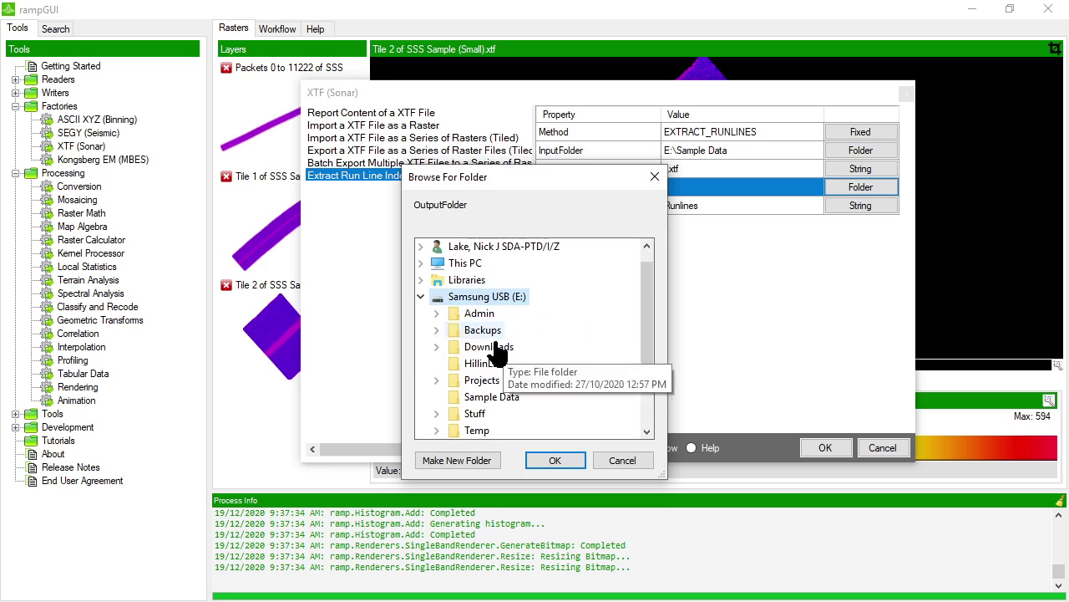
click(511, 396)
click(553, 460)
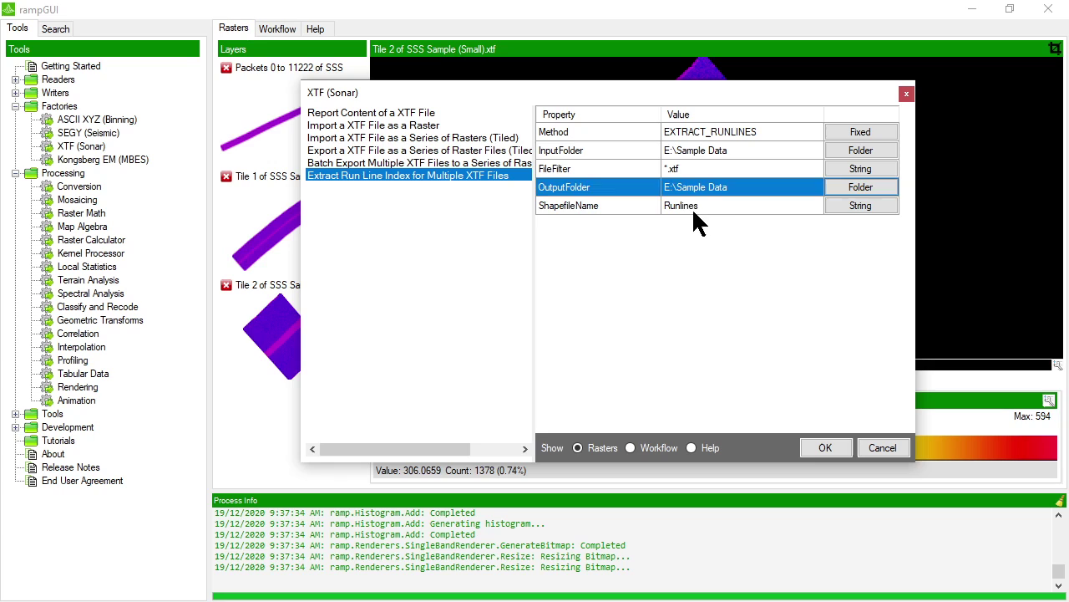
Rename the shapefile to SSS_Runlines and run the run line extraction
click(699, 208)
click(861, 205)
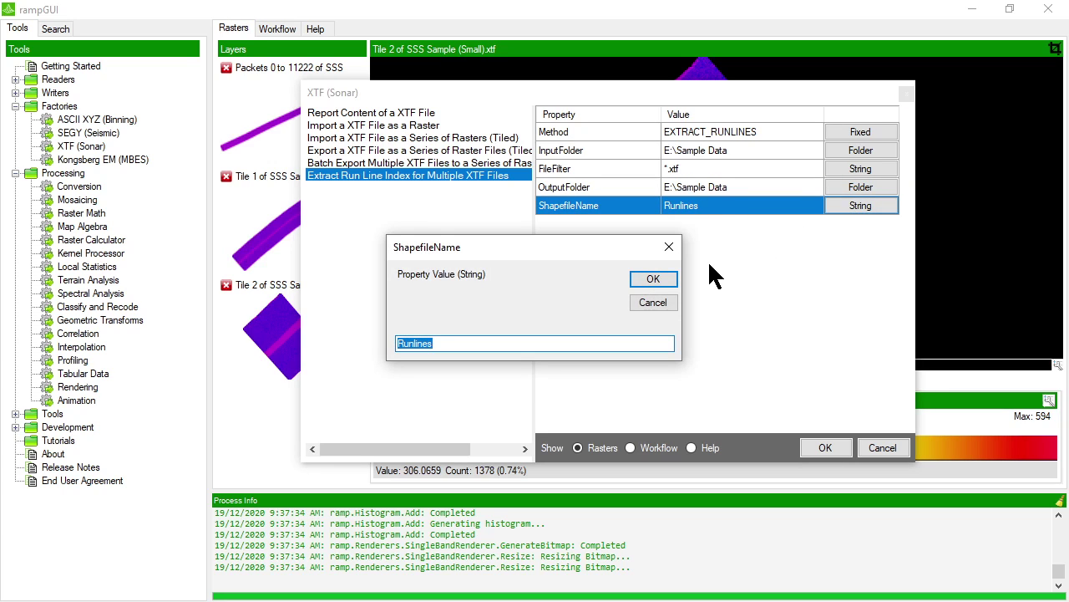
text(SSS_Ru)
key(Return)
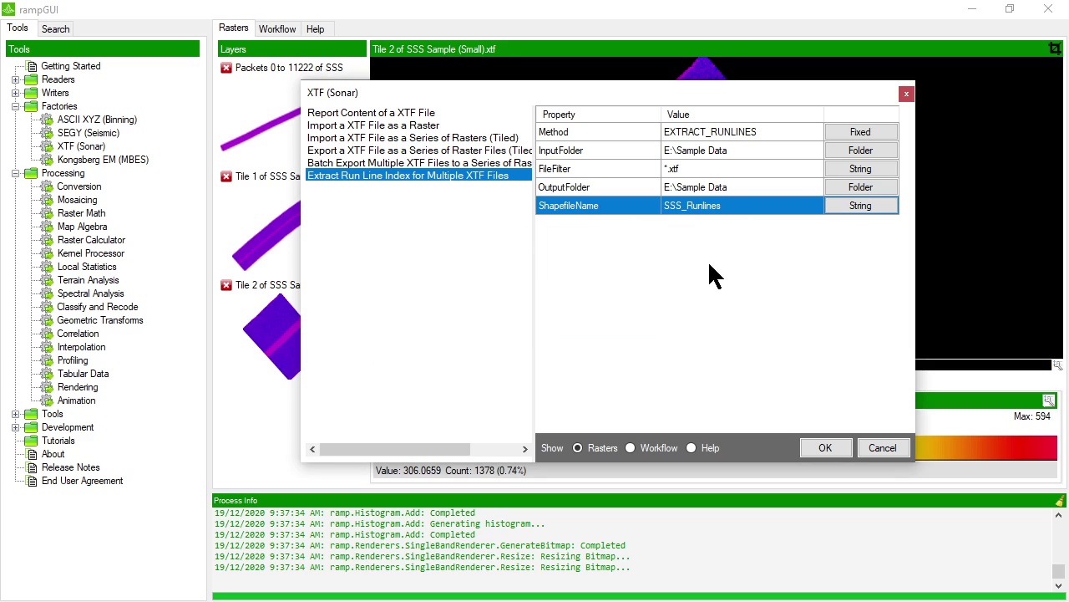
click(825, 448)
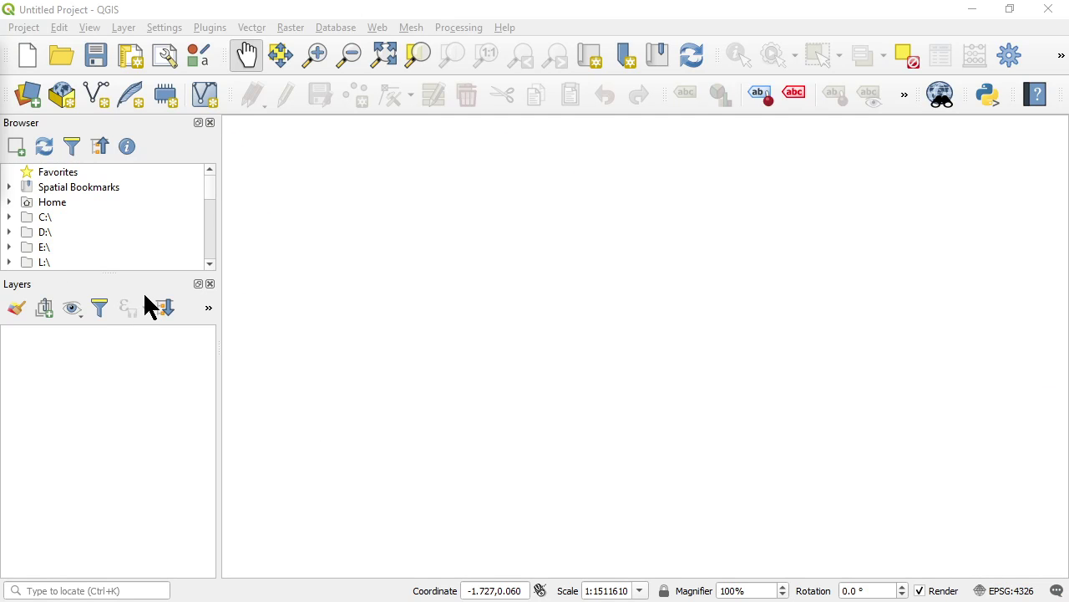
Add SSS Sample (Large).xtf.TILE1.bil as a raster layer and zoom to inspect the strip
click(124, 27)
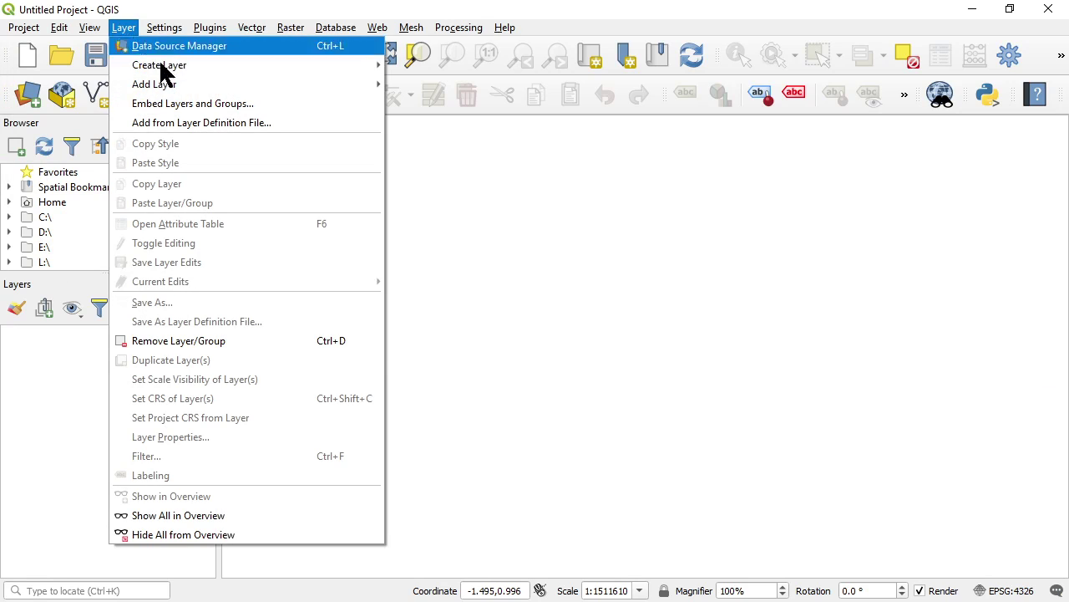
mouse_move(206, 84)
click(489, 103)
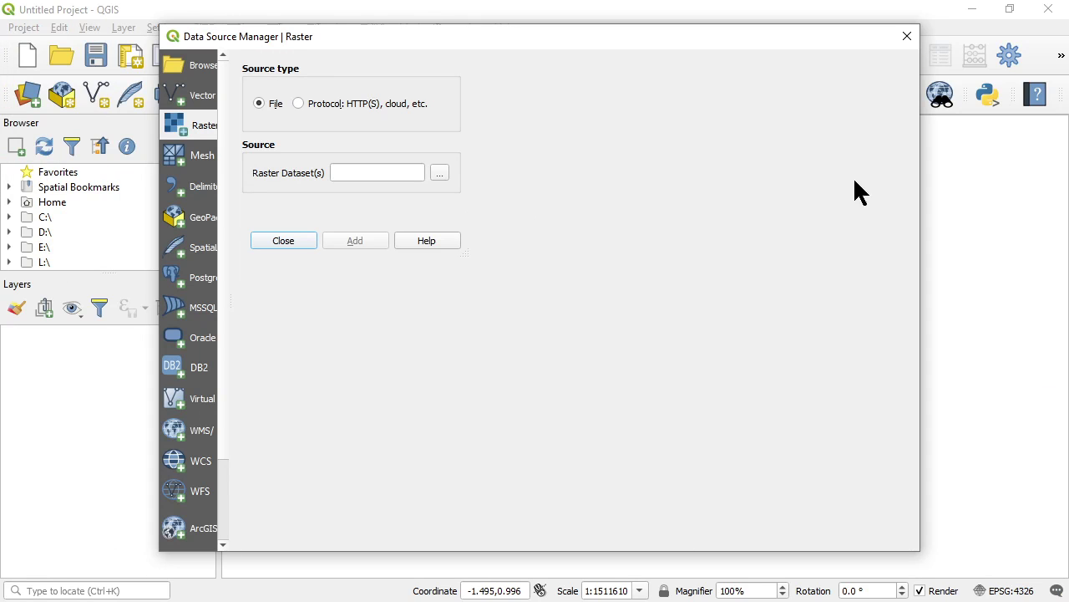
drag(920, 191, 901, 201)
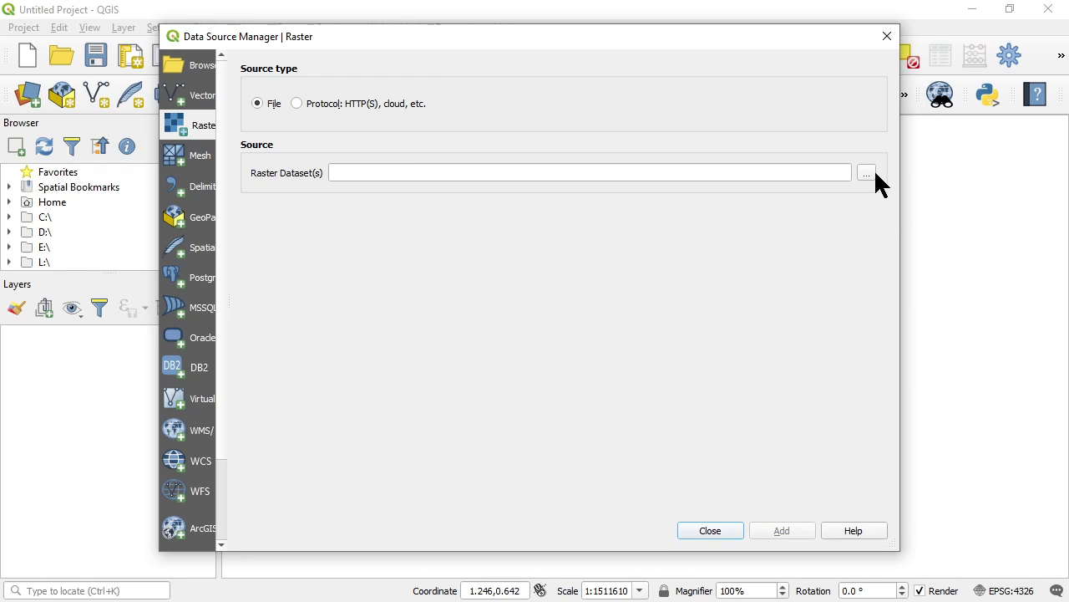
click(869, 174)
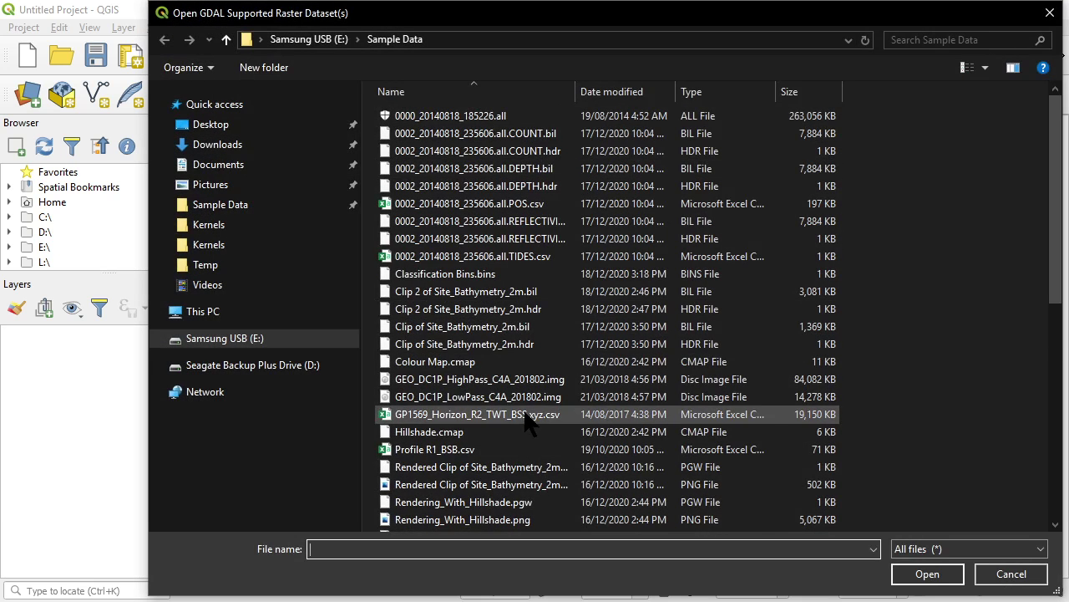
scroll(529, 422, down, 2)
scroll(515, 415, down, 5)
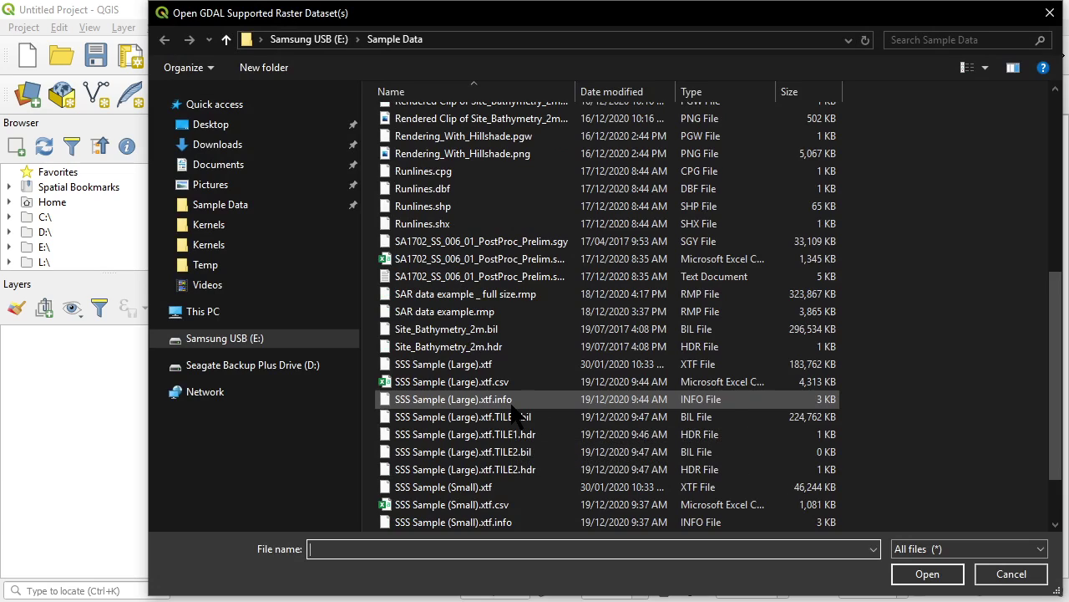
click(539, 422)
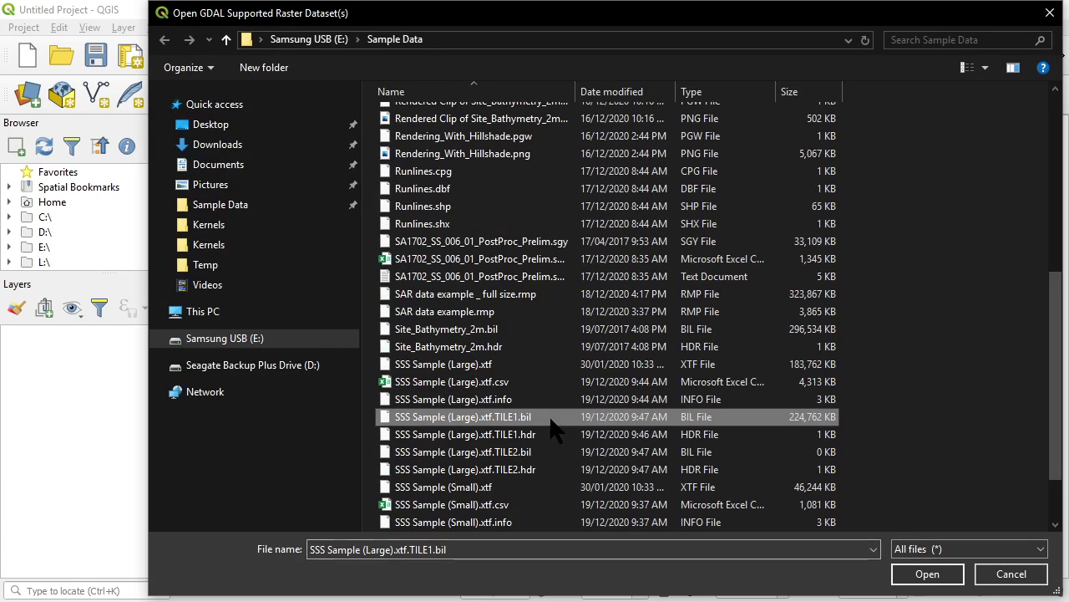
click(944, 574)
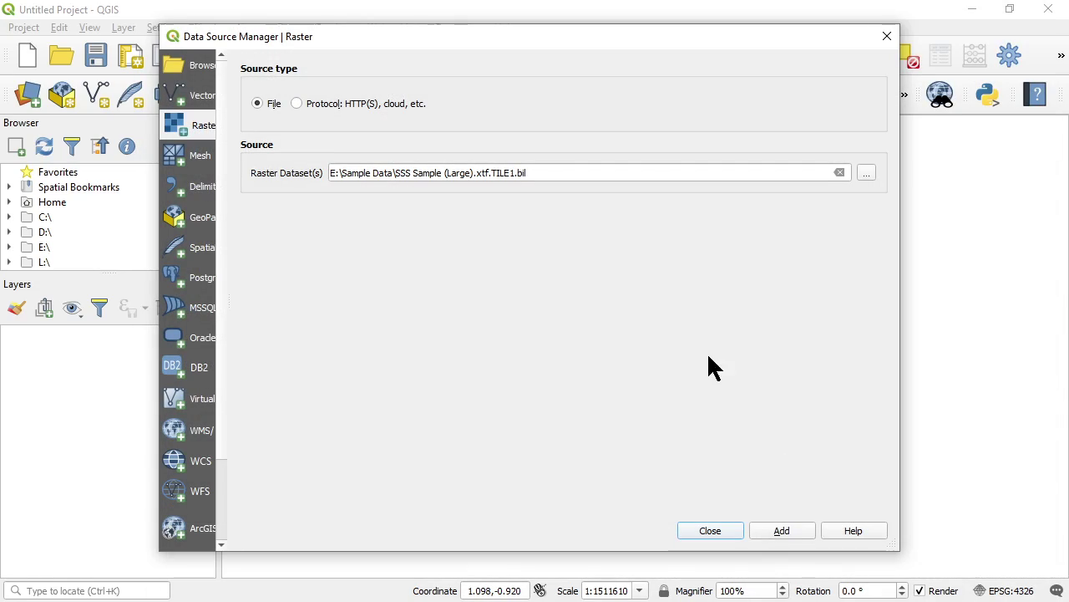
click(781, 531)
click(712, 531)
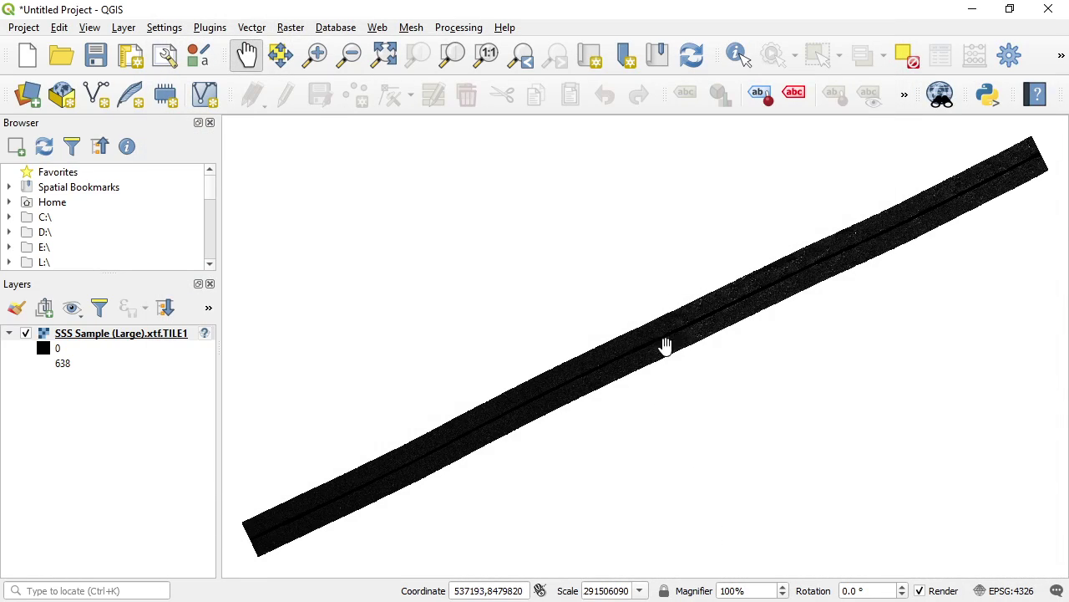
scroll(666, 348, up, 3)
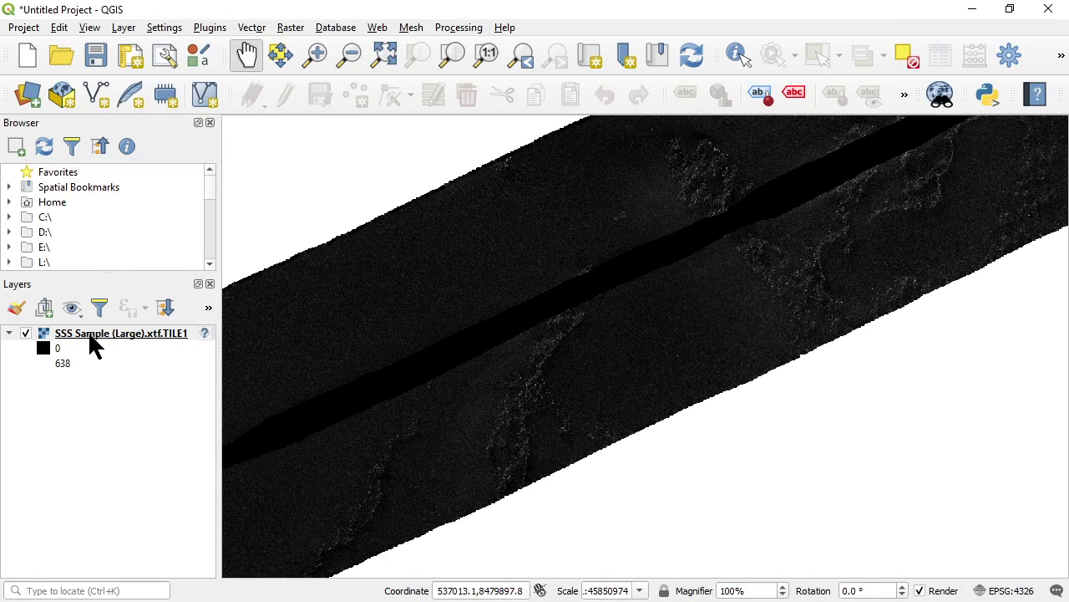
scroll(600, 320, down, 4)
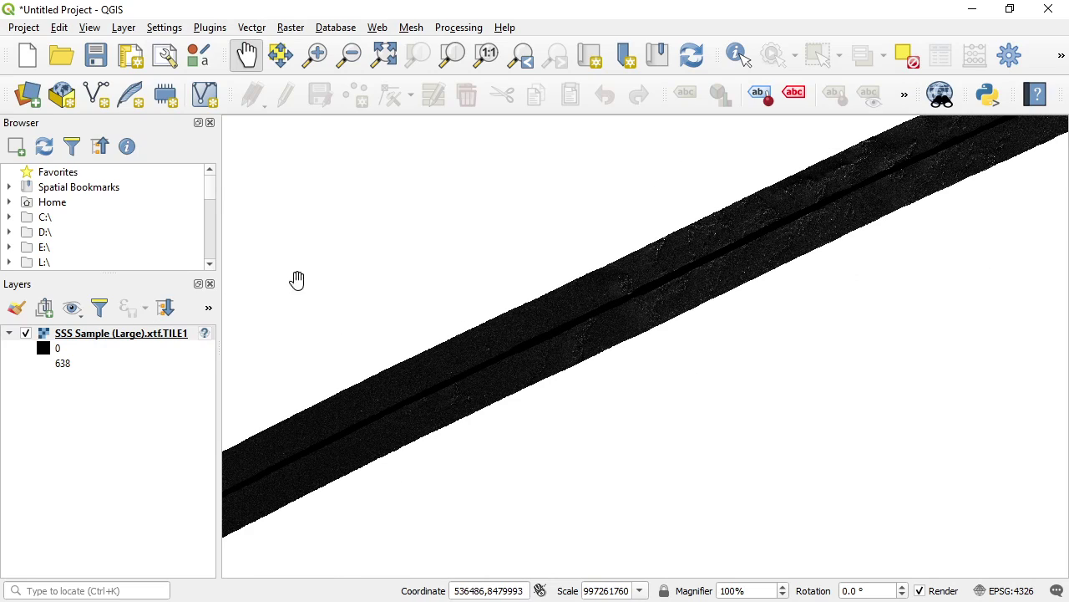
Add SSS_Runlines.shp as a vector layer using the ESRI Shapefiles filter
click(123, 28)
mouse_move(163, 84)
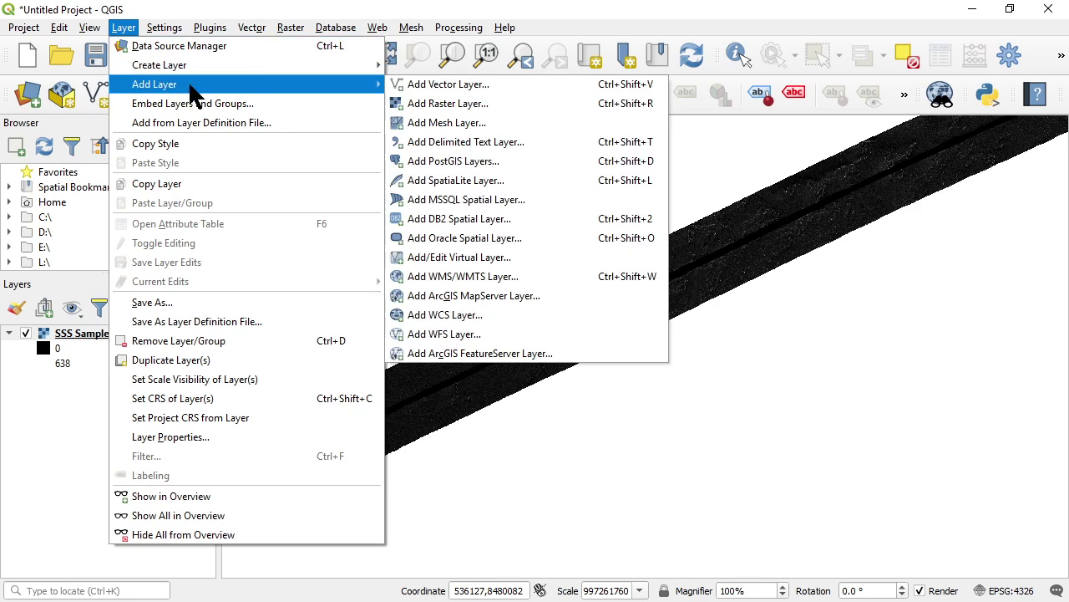
click(458, 90)
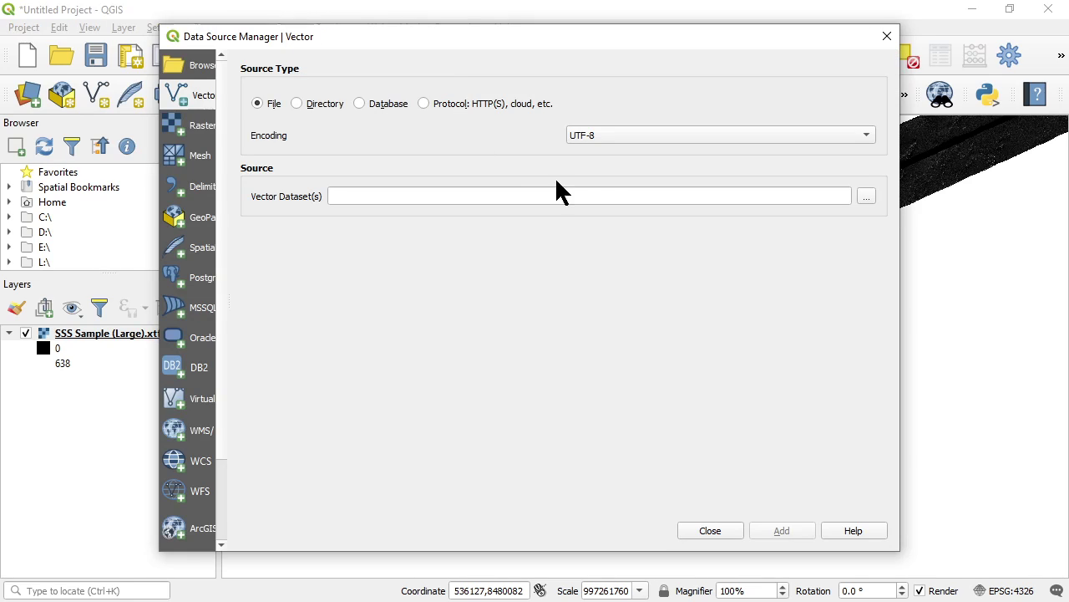
click(867, 195)
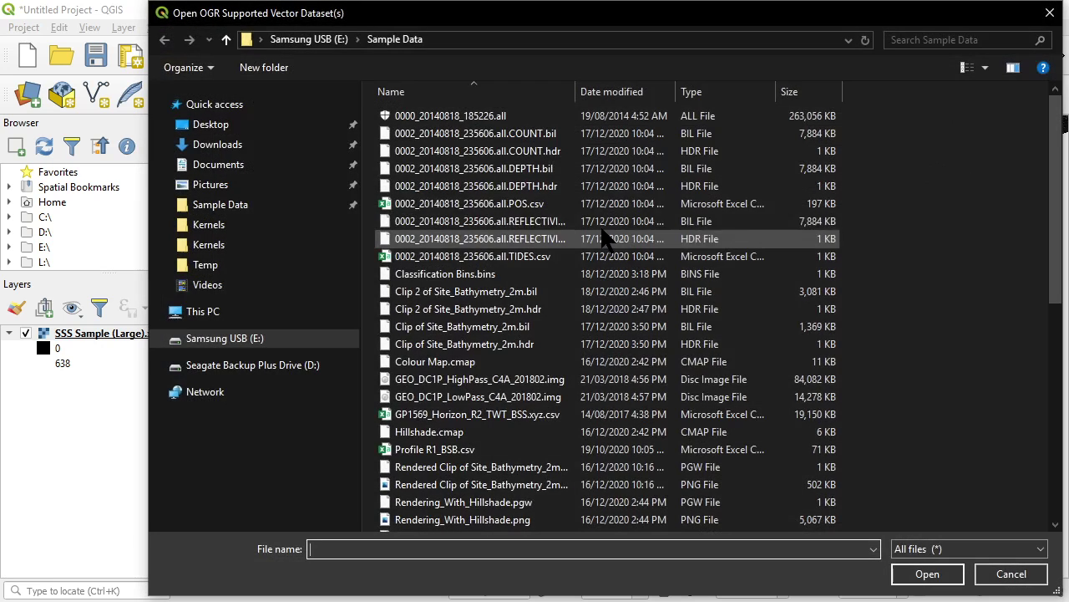
click(1019, 549)
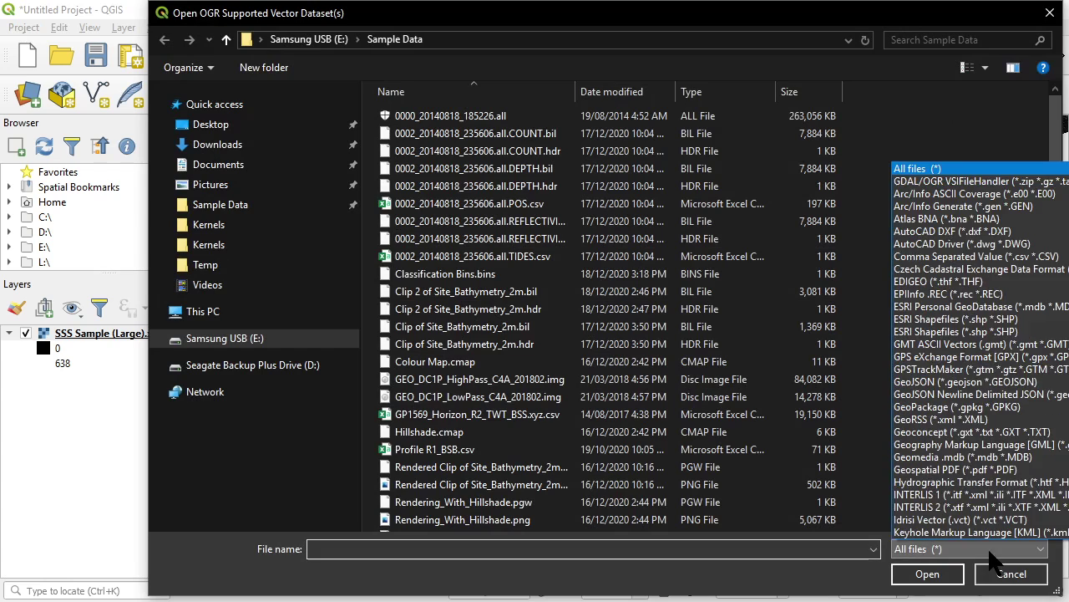
click(993, 318)
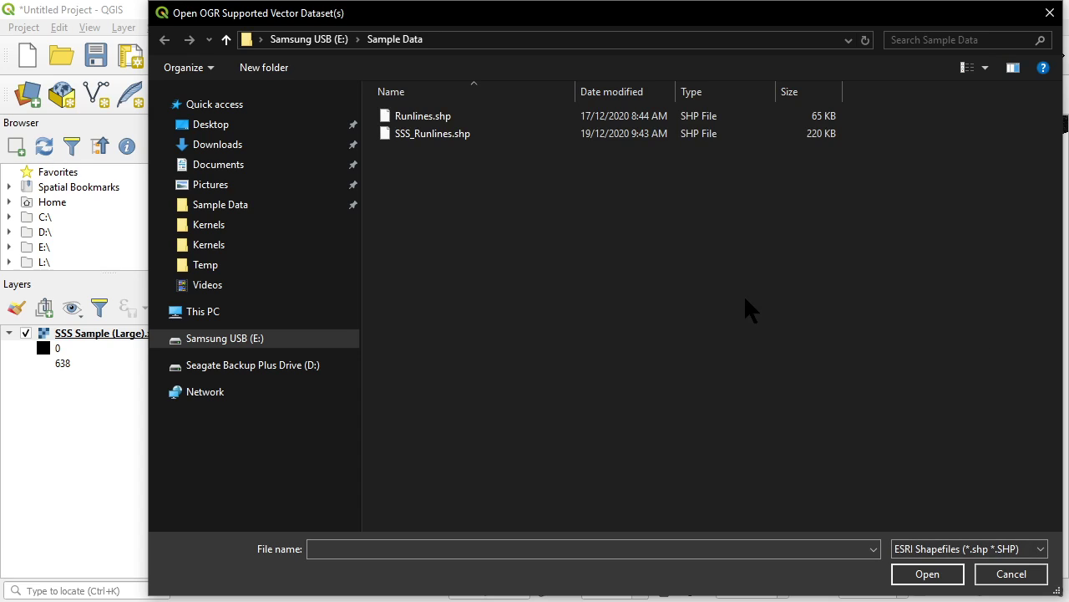
double_click(426, 136)
click(756, 533)
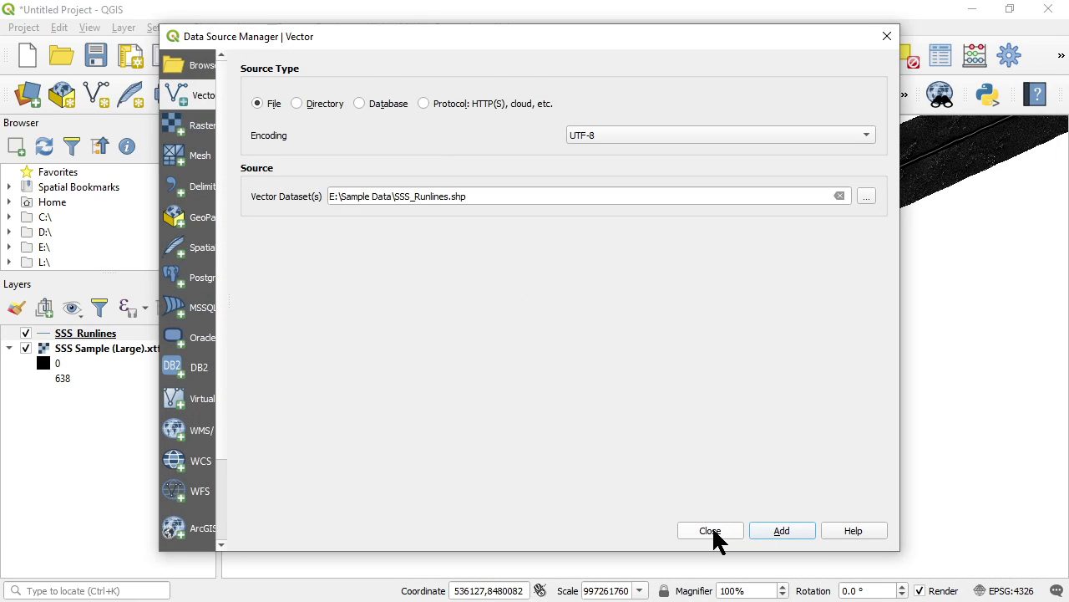
click(710, 532)
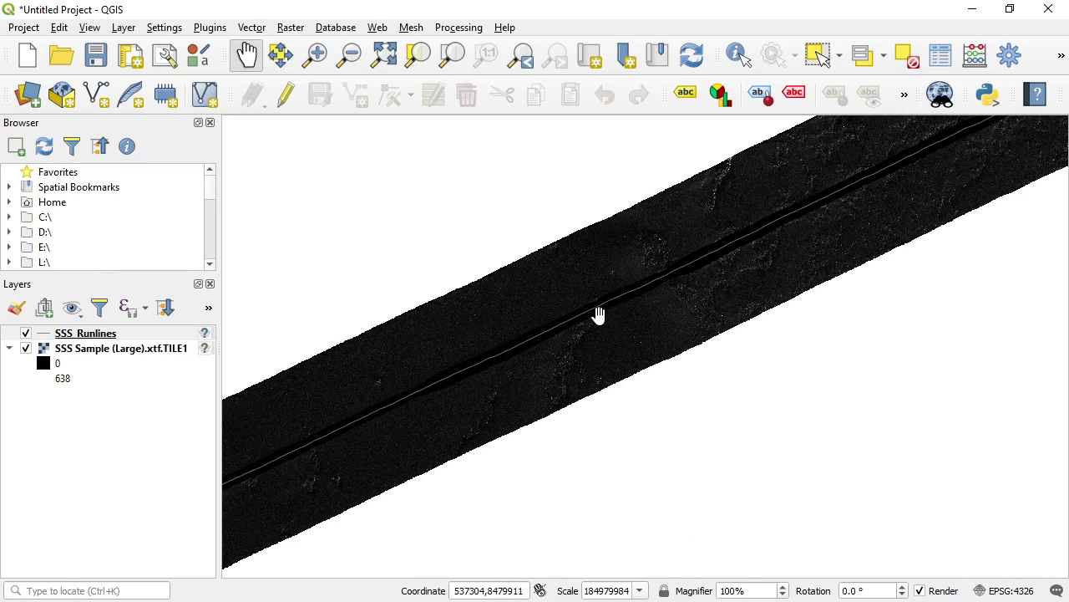
Zoom and pan the map to recentre the run line on the sonar strip
scroll(600, 315, up, 1)
scroll(610, 301, down, 3)
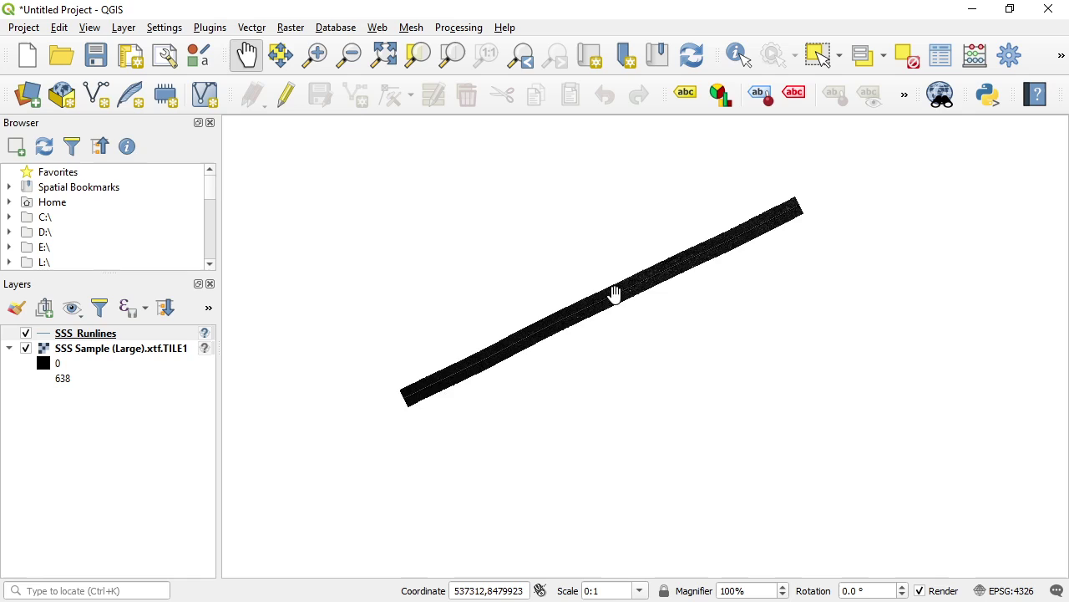
scroll(614, 294, down, 1)
scroll(607, 320, down, 1)
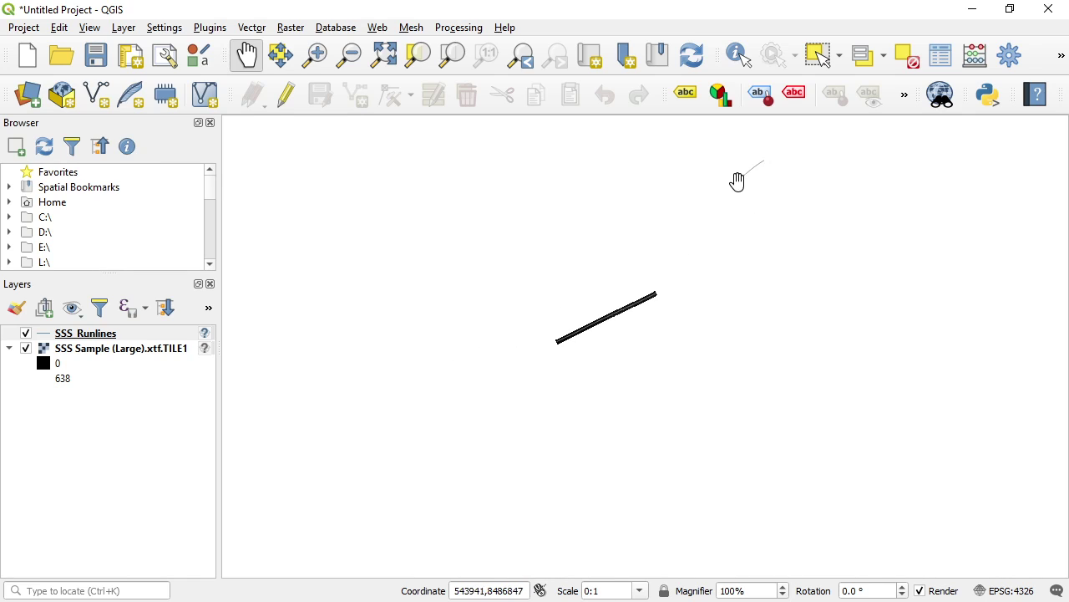
drag(738, 184, 702, 232)
scroll(571, 376, up, 4)
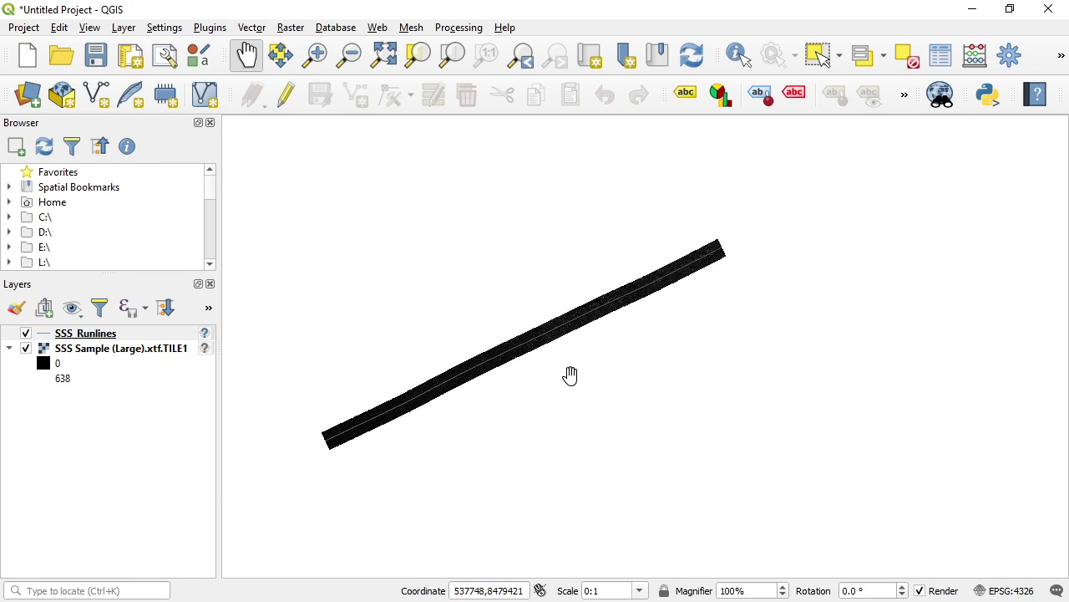
scroll(630, 311, down, 1)
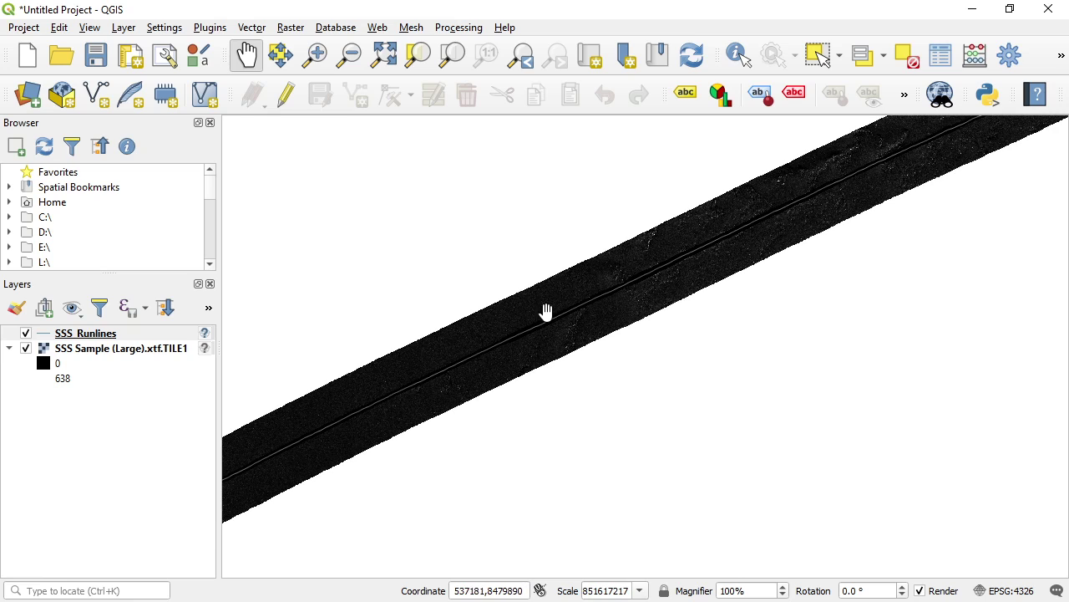
Choose SSS Sample (Large).xtf.csv as a delimited text layer source
click(123, 27)
mouse_move(171, 92)
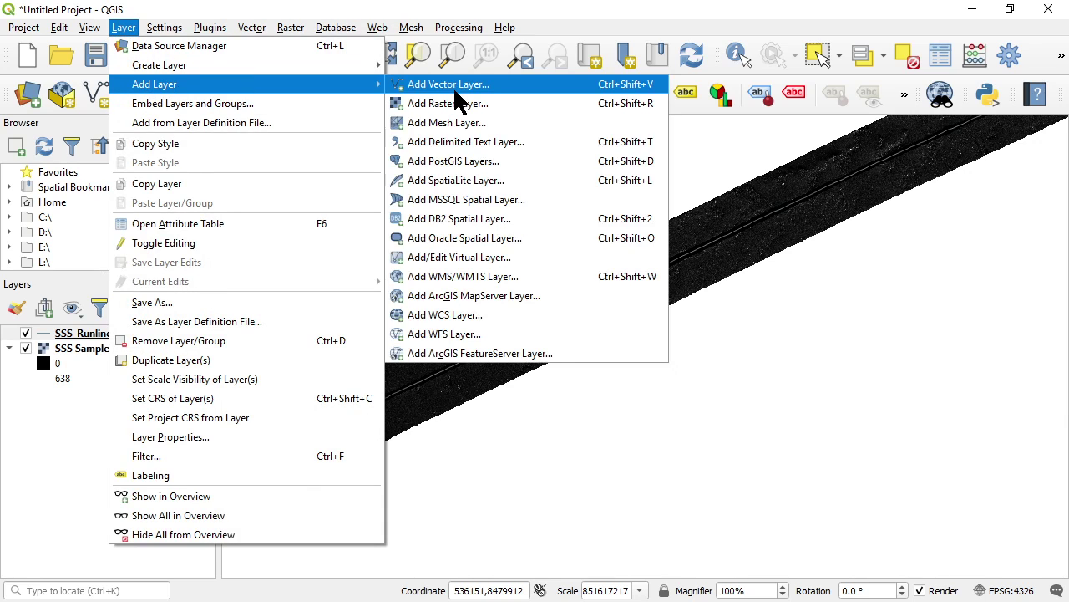
click(478, 143)
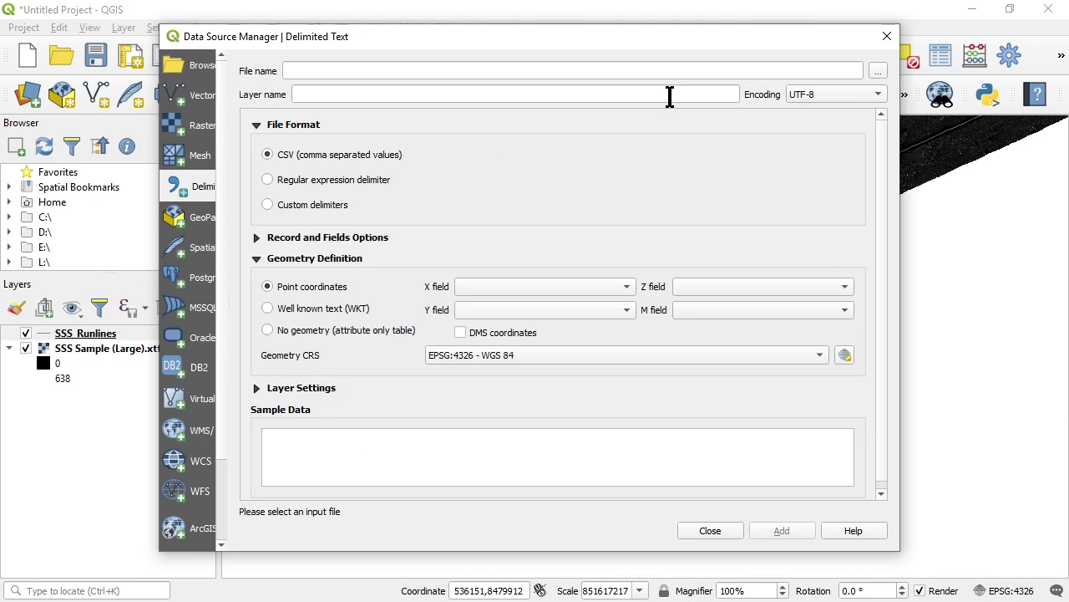
click(878, 72)
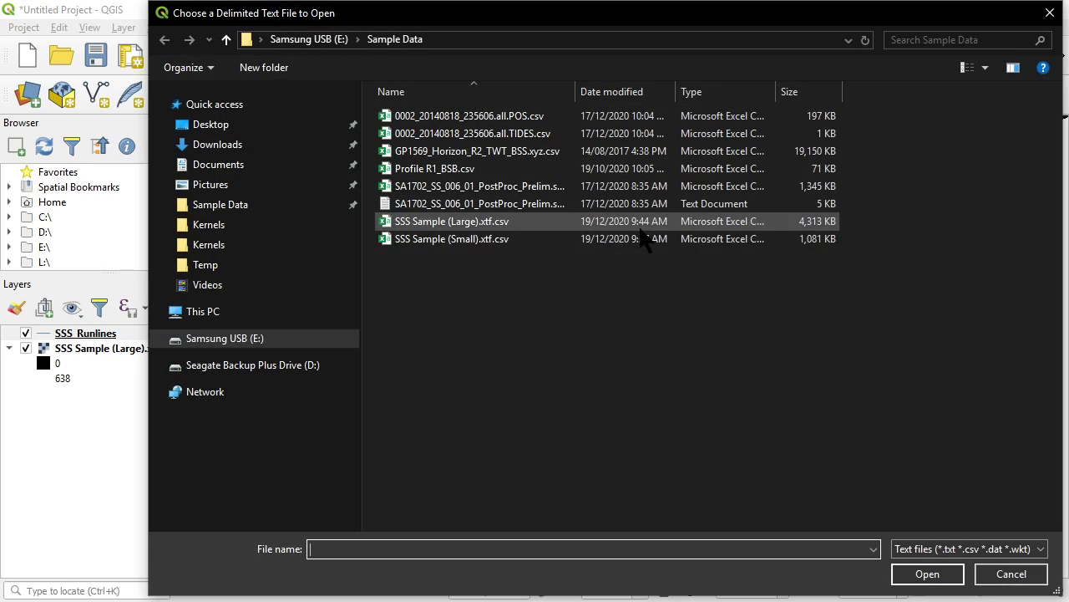
double_click(499, 223)
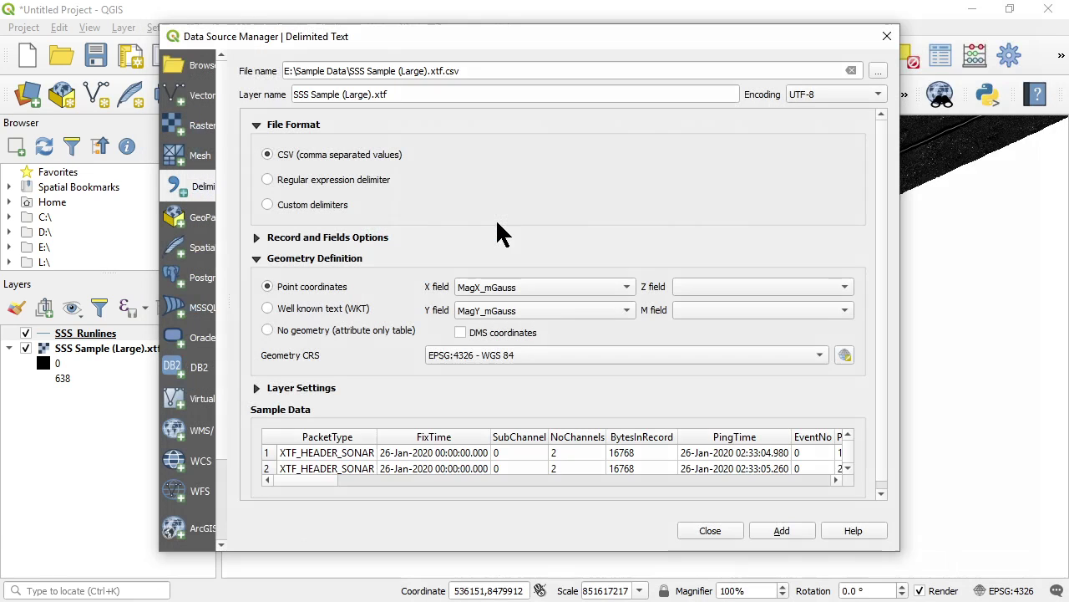
Use SensorX and SensorY as X/Y fields and add the pings as a point layer
click(568, 287)
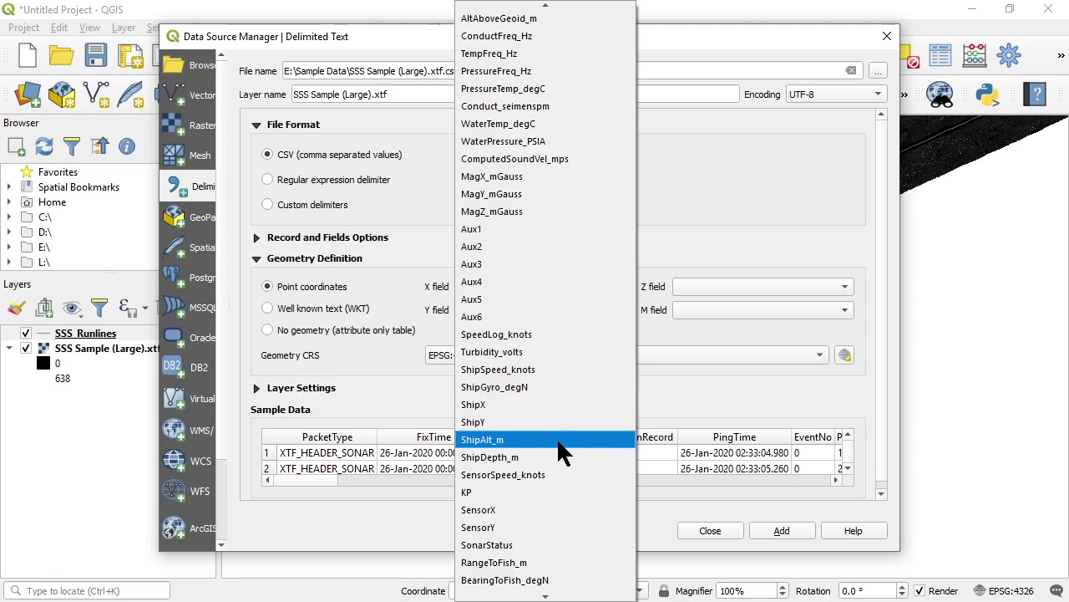
click(525, 509)
click(542, 310)
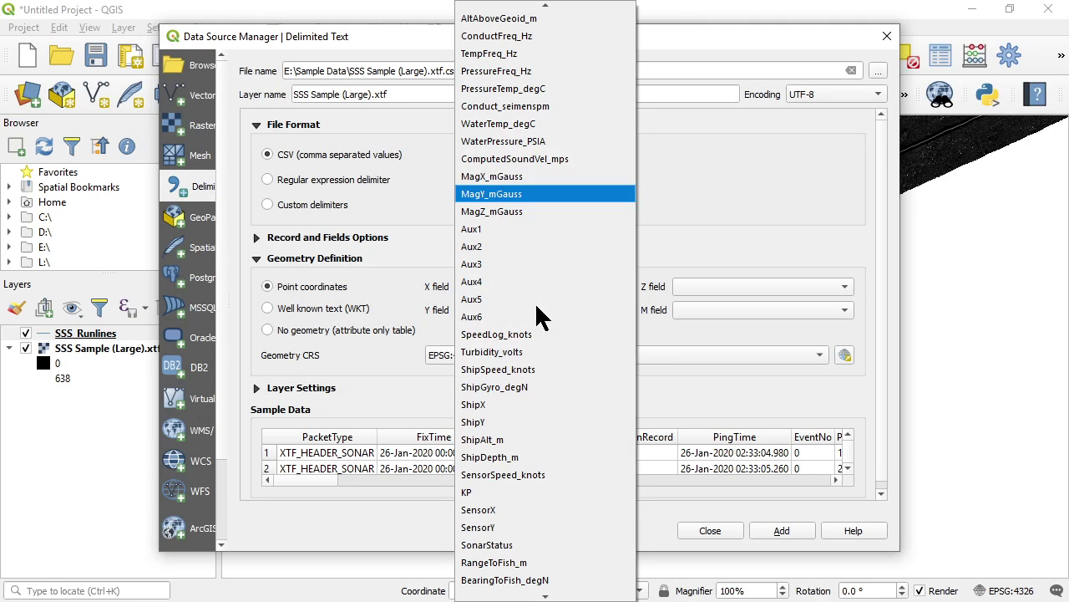
click(508, 525)
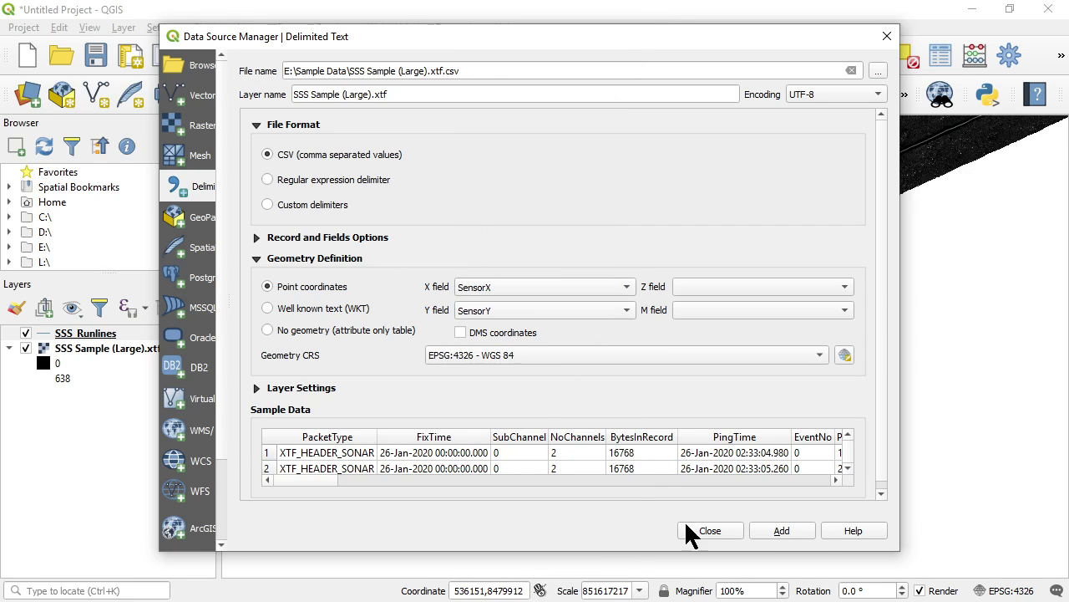
click(760, 528)
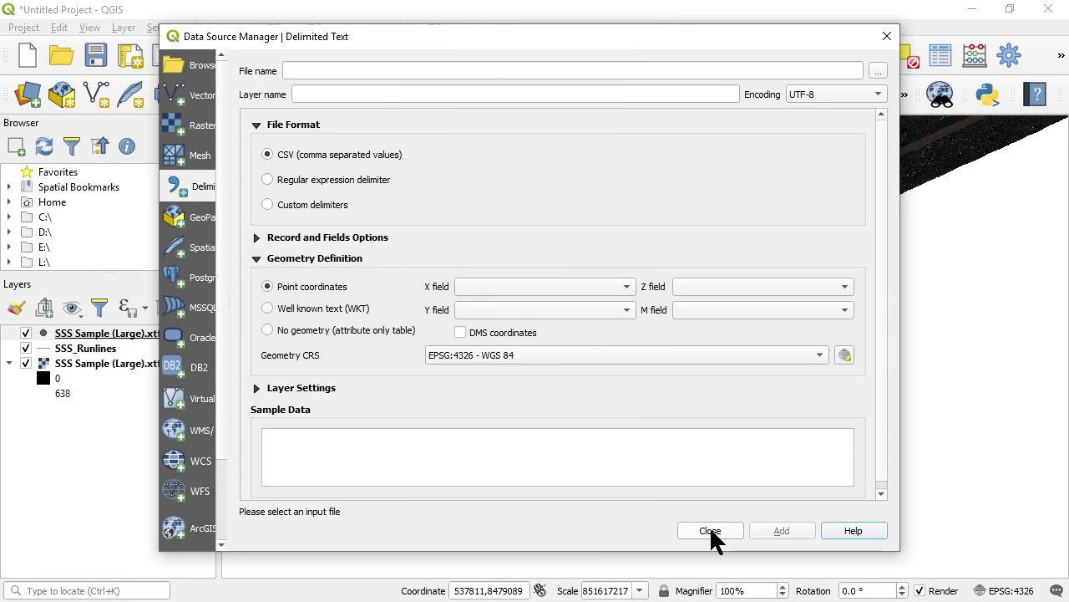
click(710, 530)
scroll(543, 306, up, 10)
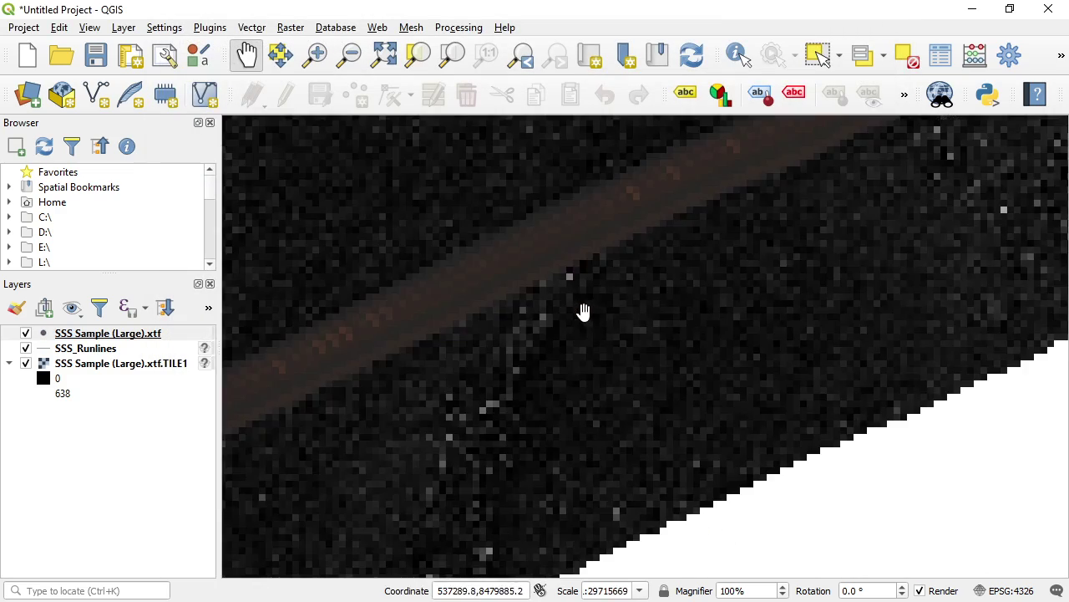
scroll(505, 241, down, 5)
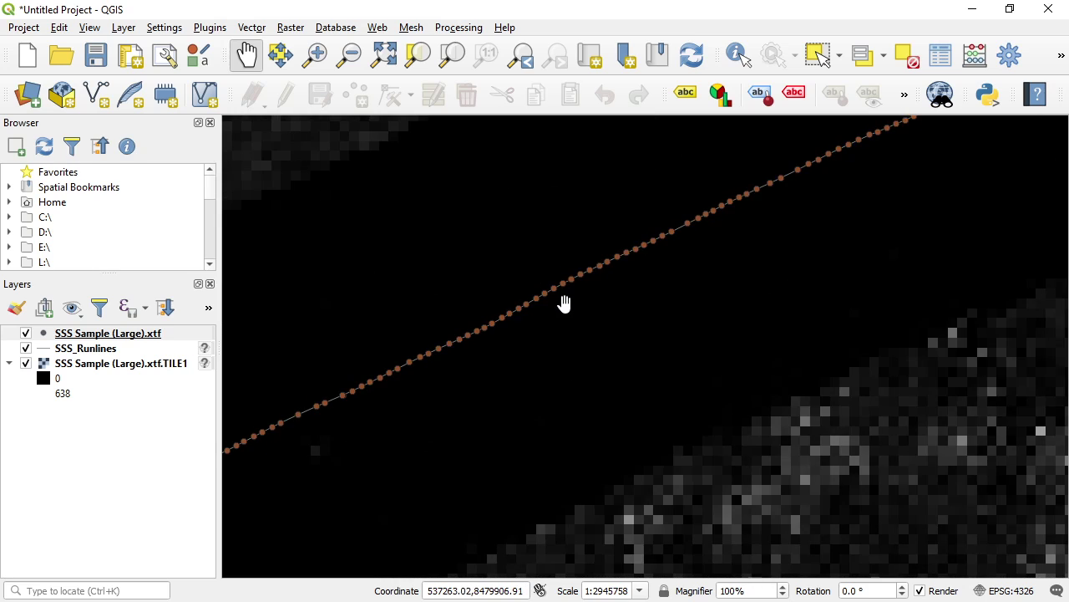
scroll(491, 311, down, 2)
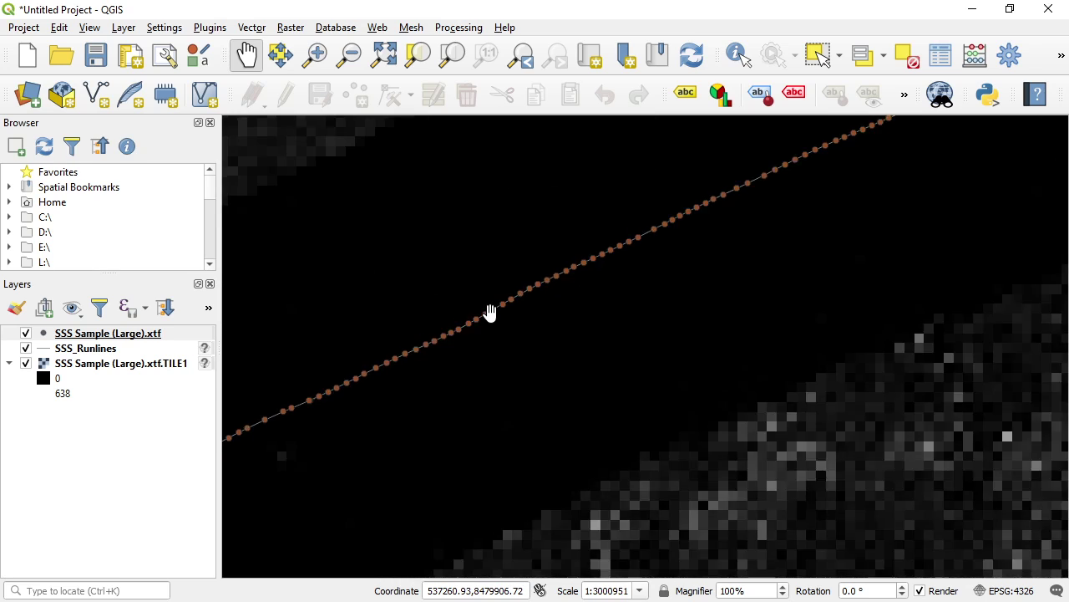
scroll(490, 311, up, 3)
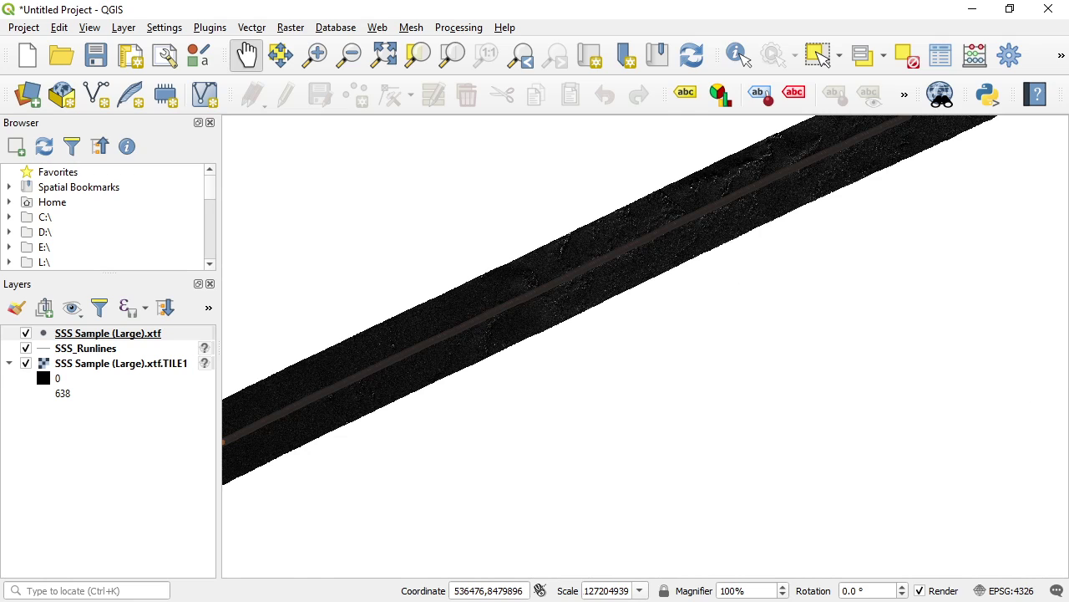
Render the sonar raster White to black, stretched to mean ± 2 standard deviations, then zoom in
right_click(132, 368)
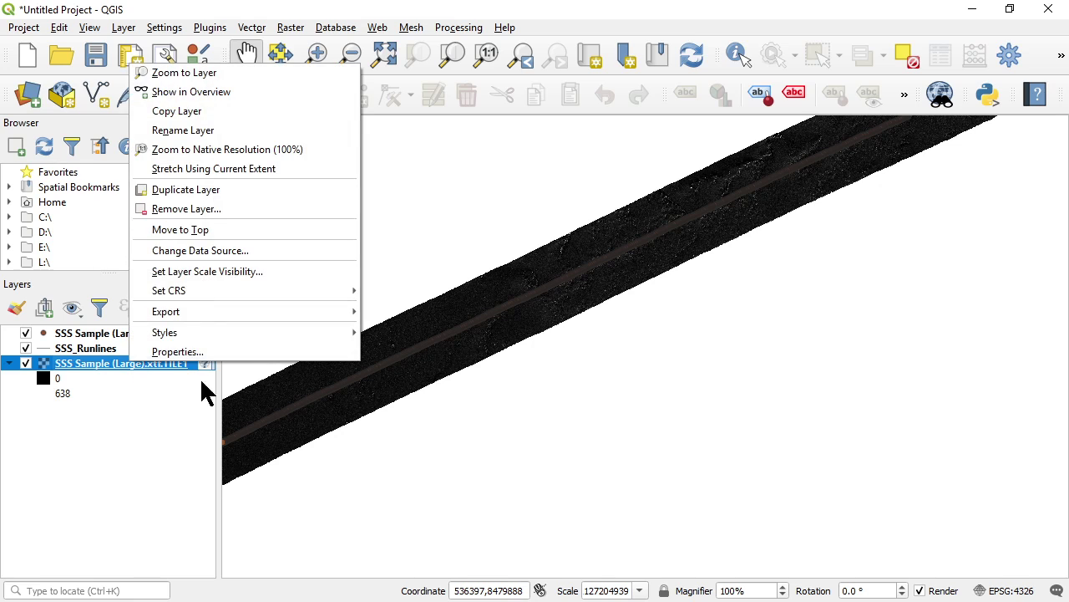
click(190, 352)
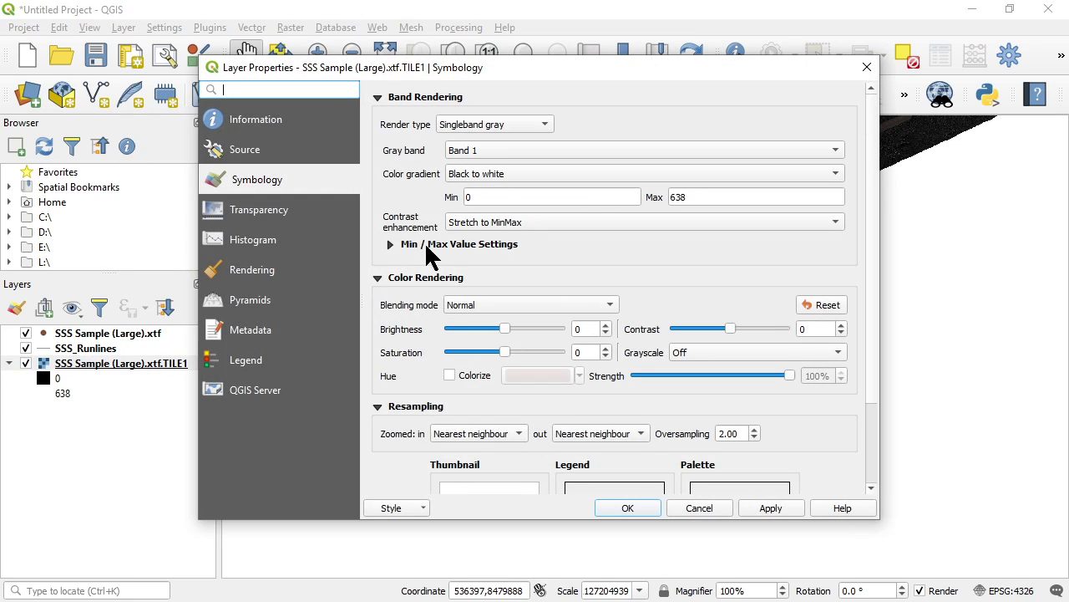
click(393, 245)
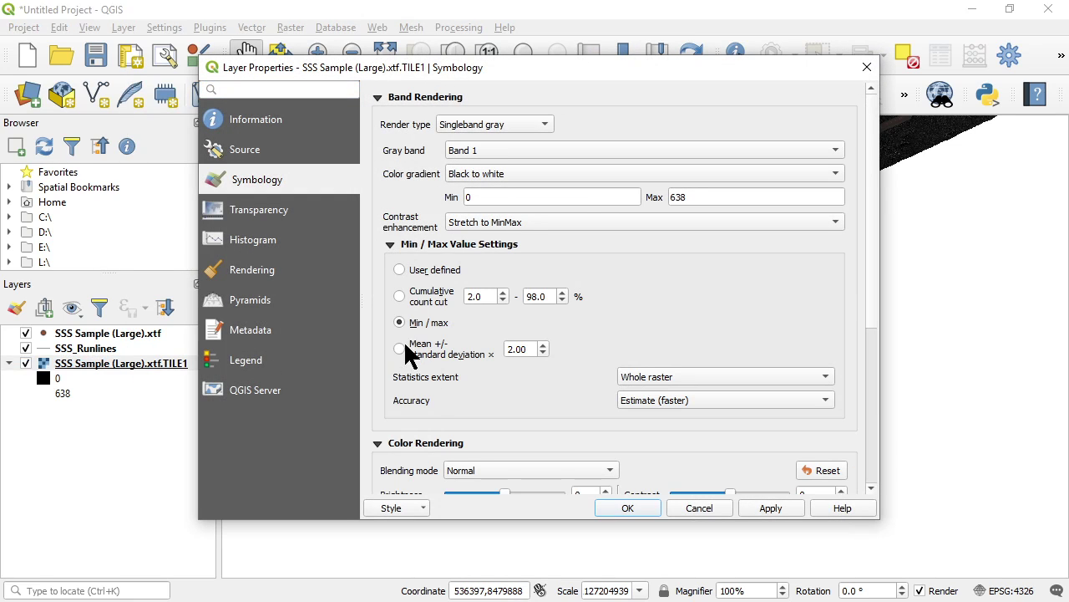
click(523, 173)
click(510, 191)
click(787, 512)
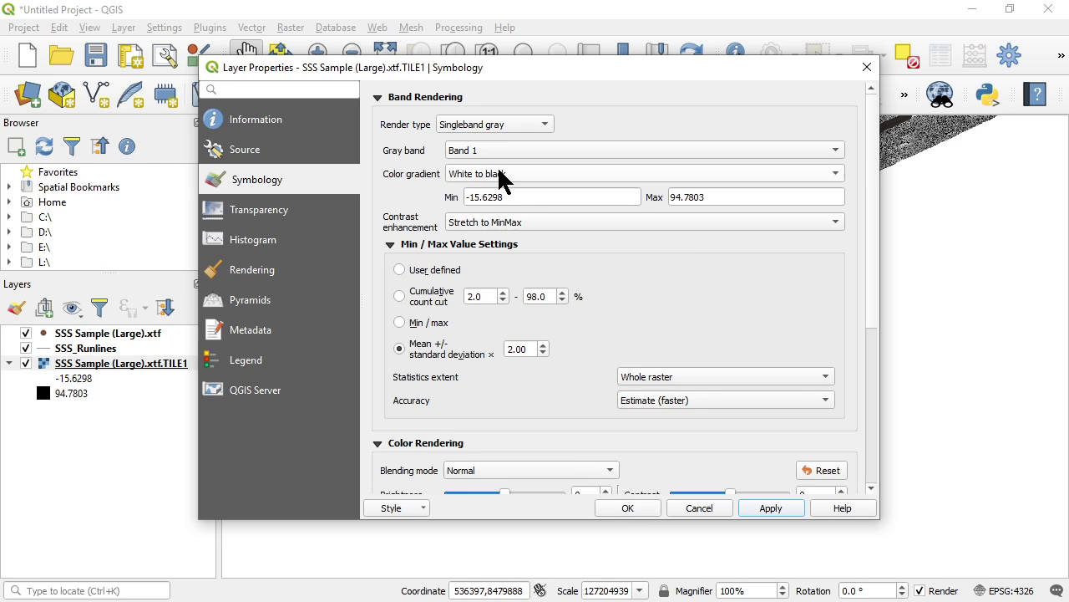
click(635, 508)
scroll(660, 312, up, 5)
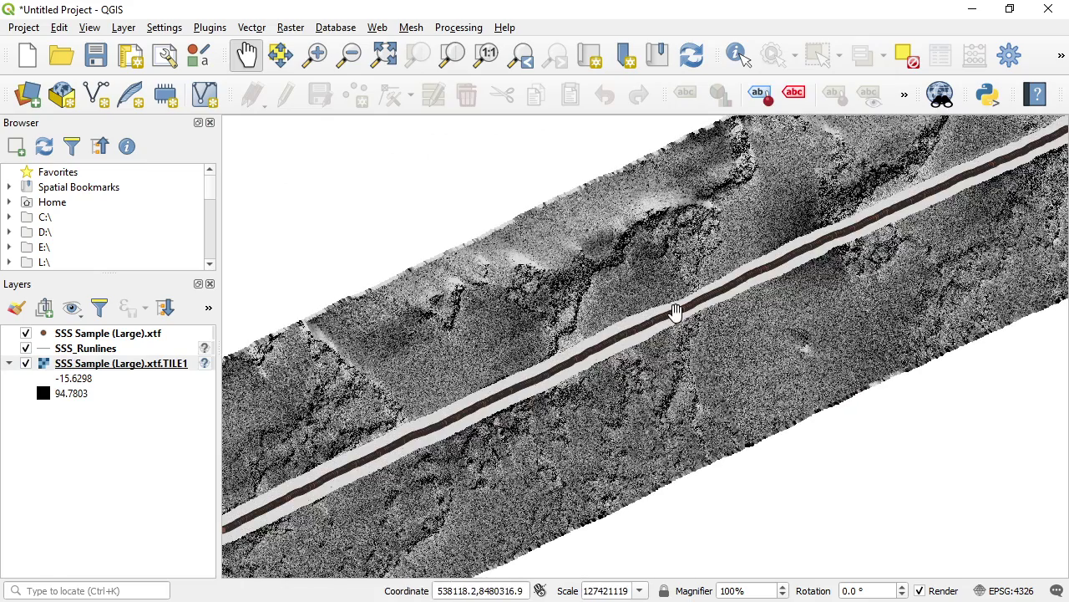
scroll(661, 326, up, 3)
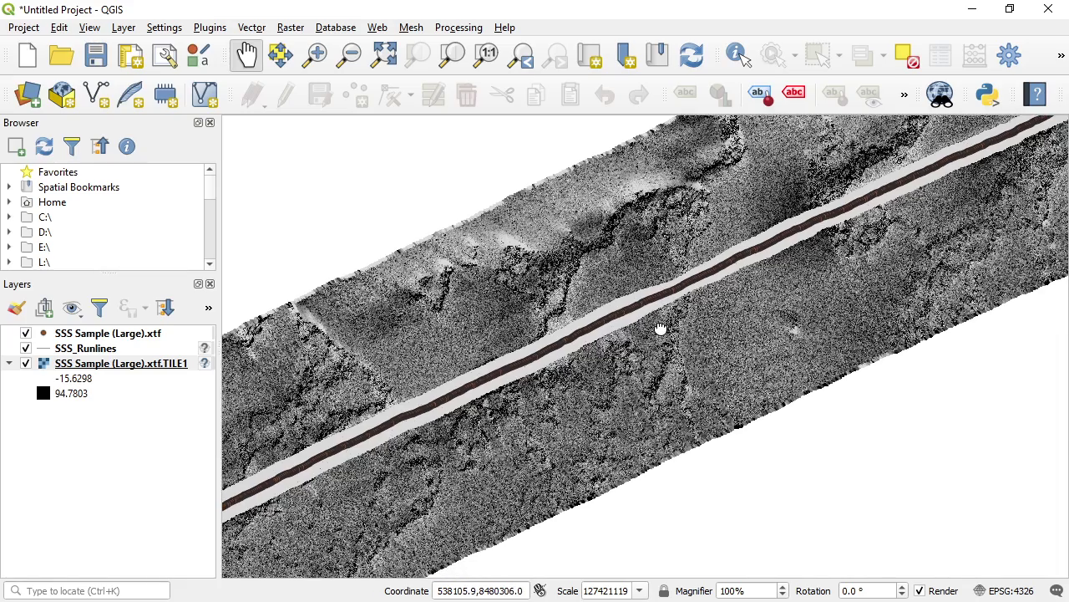
Query the sonar raster's value at a spot on the map with Identify Features
scroll(601, 318, up, 4)
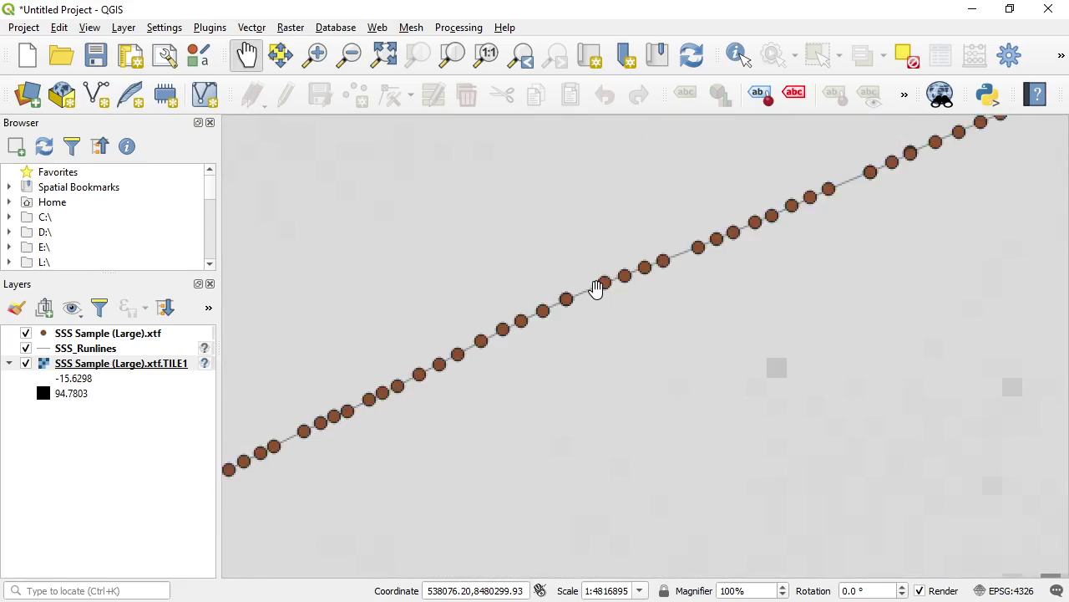
click(736, 56)
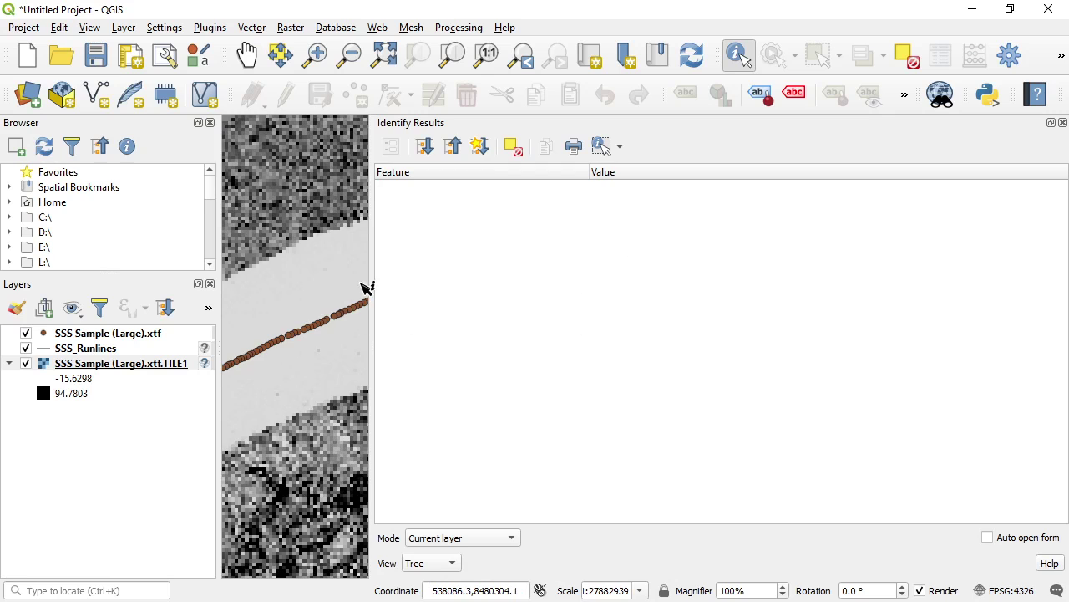
drag(371, 193, 833, 229)
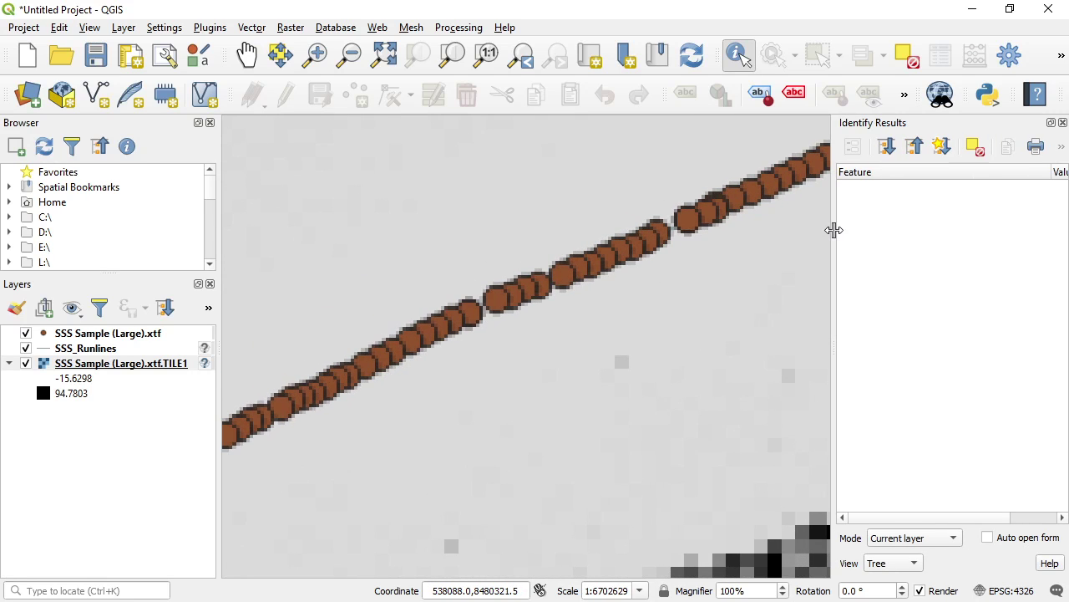
click(491, 312)
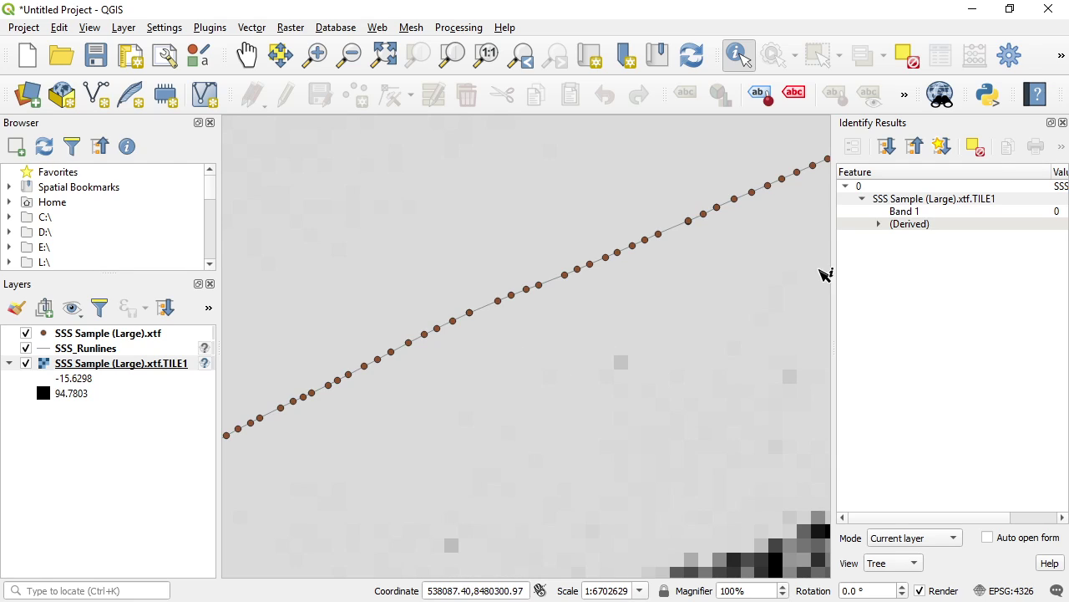
click(881, 224)
click(880, 223)
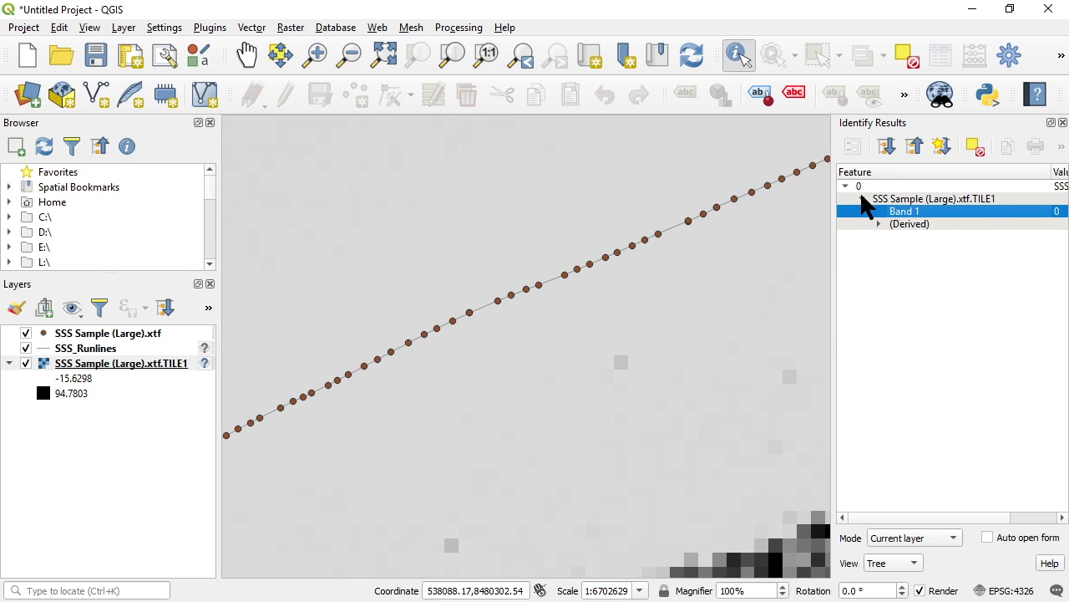
click(862, 199)
Hide TILE1 and identify the SSS_Runlines feature Id 0, File_Name SSS Sample (Large).xtf
click(26, 362)
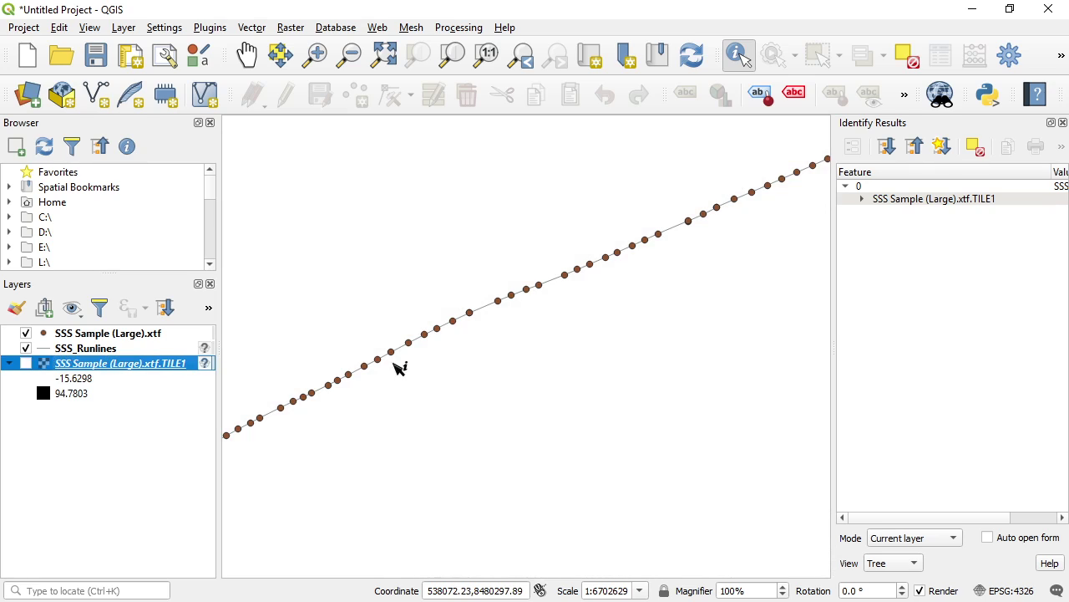
click(492, 310)
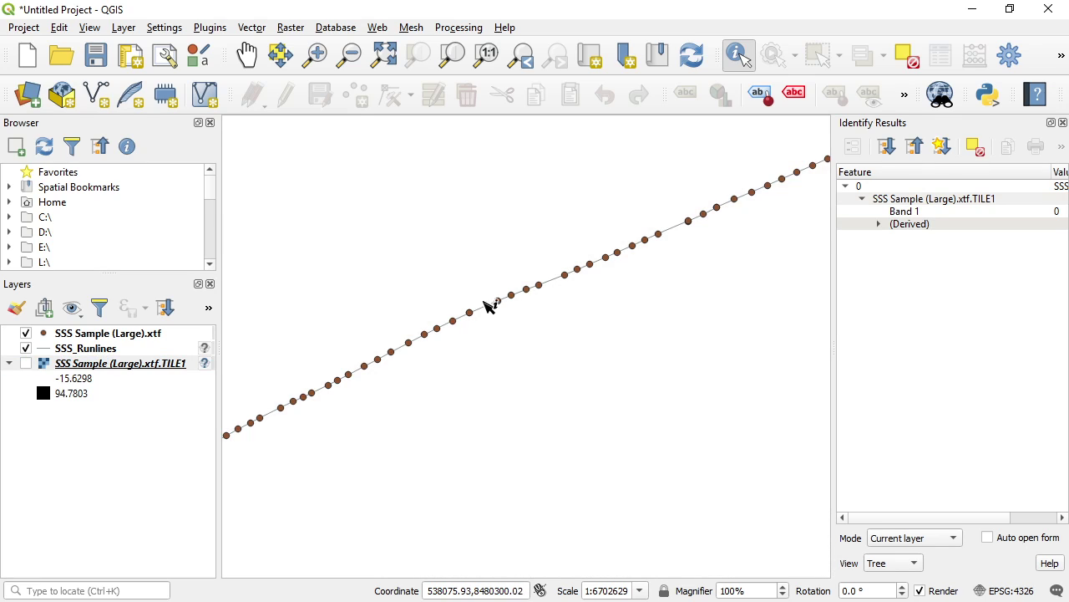
click(489, 322)
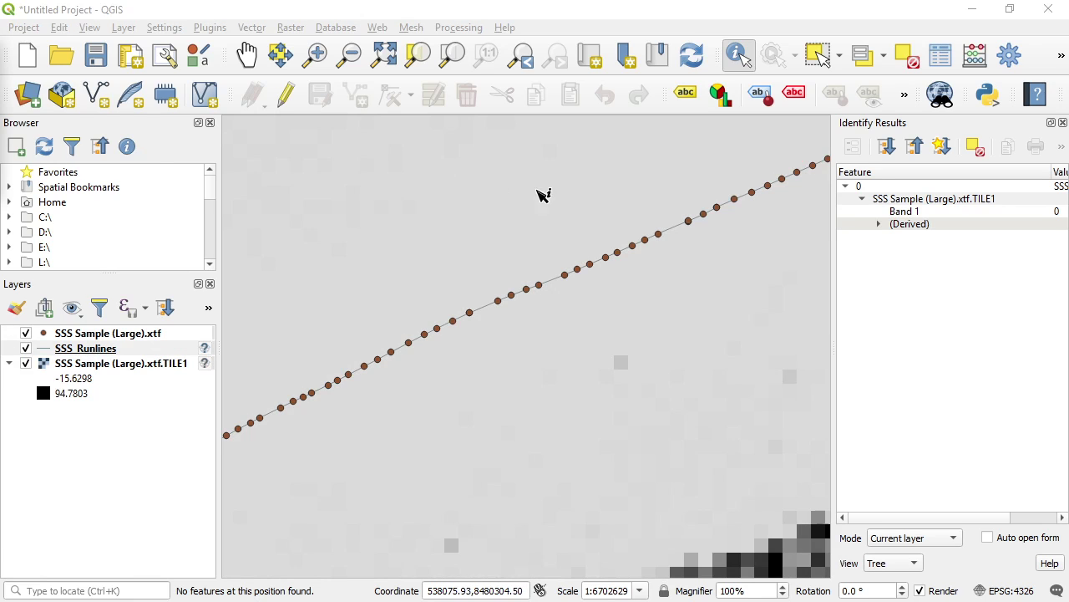
click(491, 312)
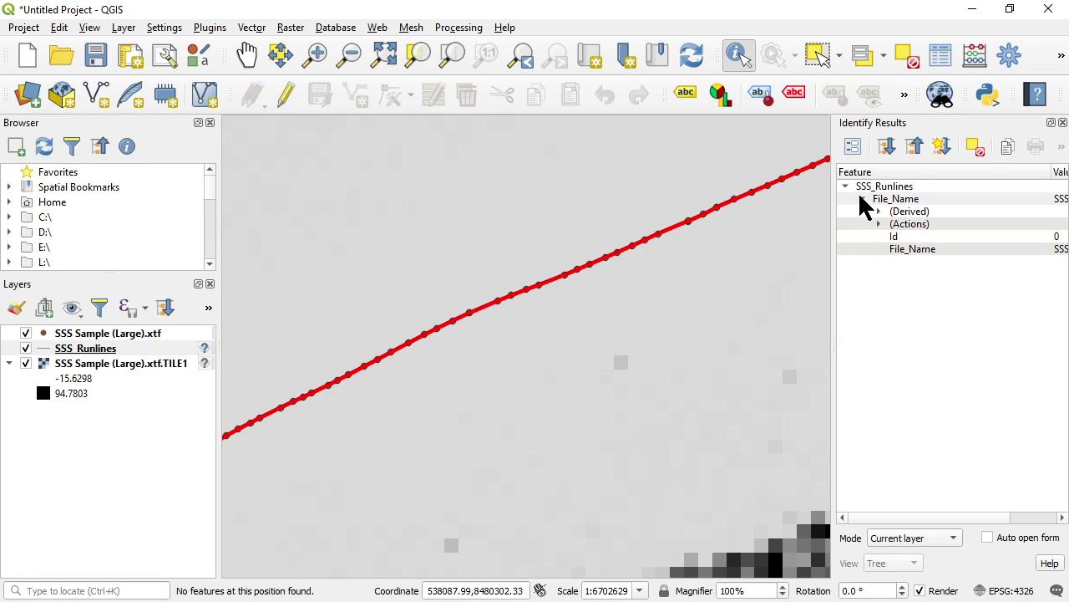
click(864, 202)
click(863, 199)
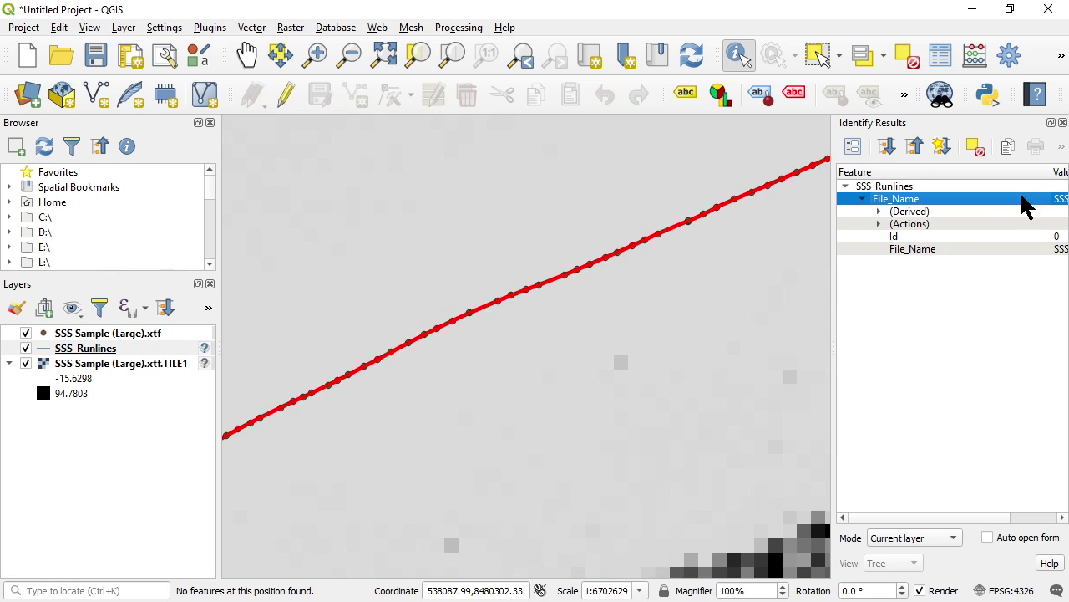
drag(1055, 171, 960, 173)
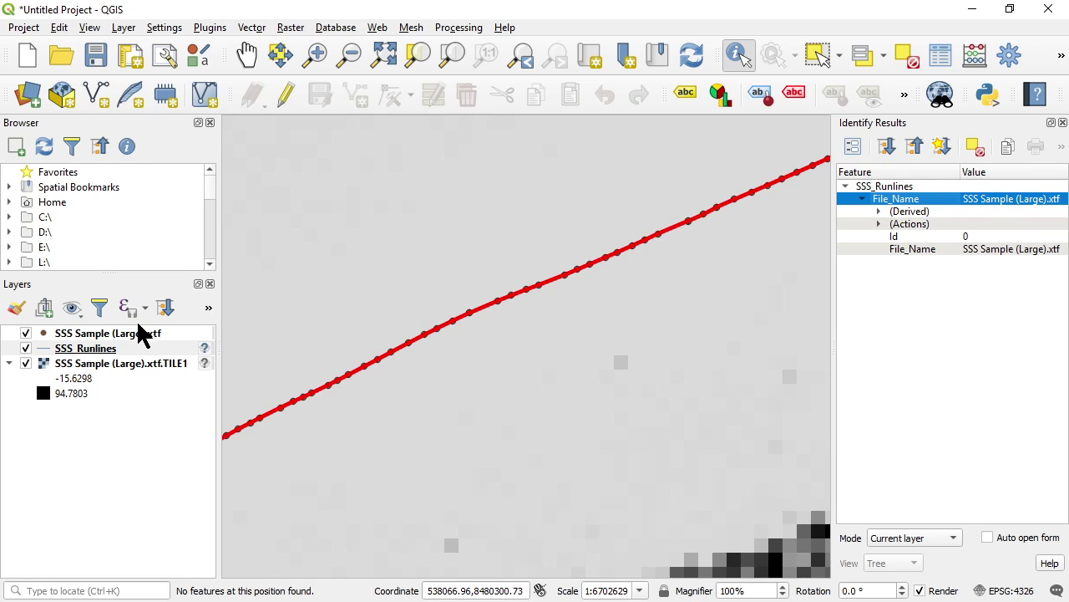
click(112, 334)
Identify a ping point on the run line and read its MagX_mGauss value, 47478.8984375
click(530, 300)
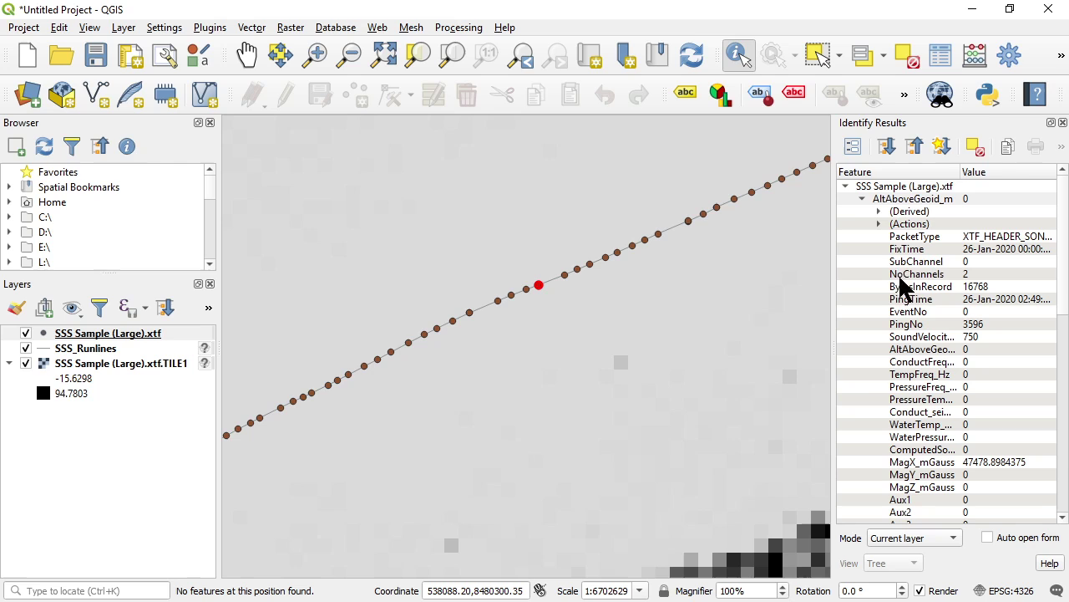
scroll(944, 301, down, 12)
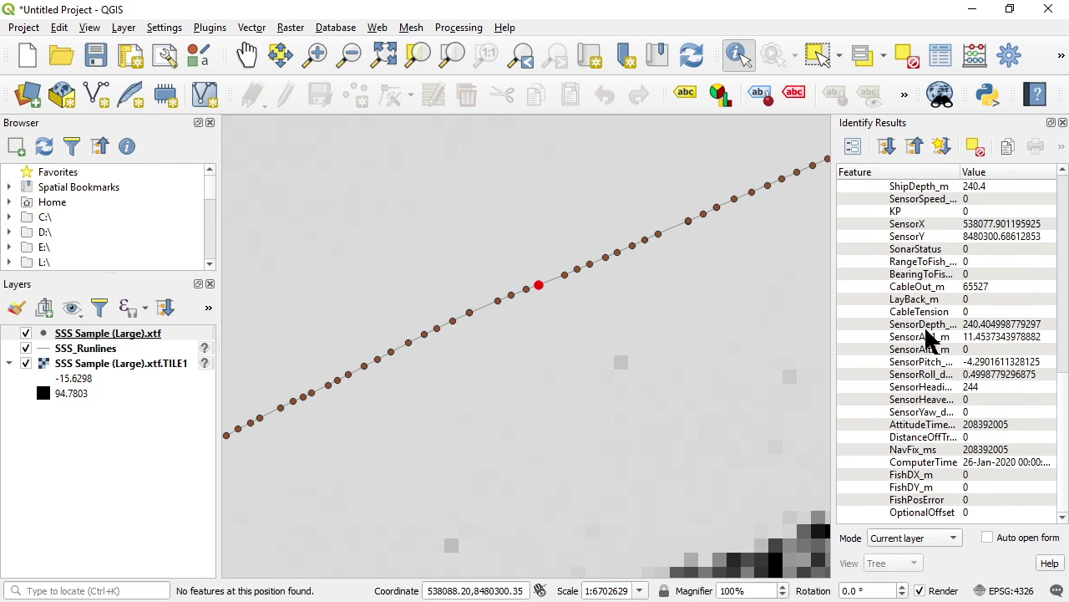
scroll(925, 355, up, 12)
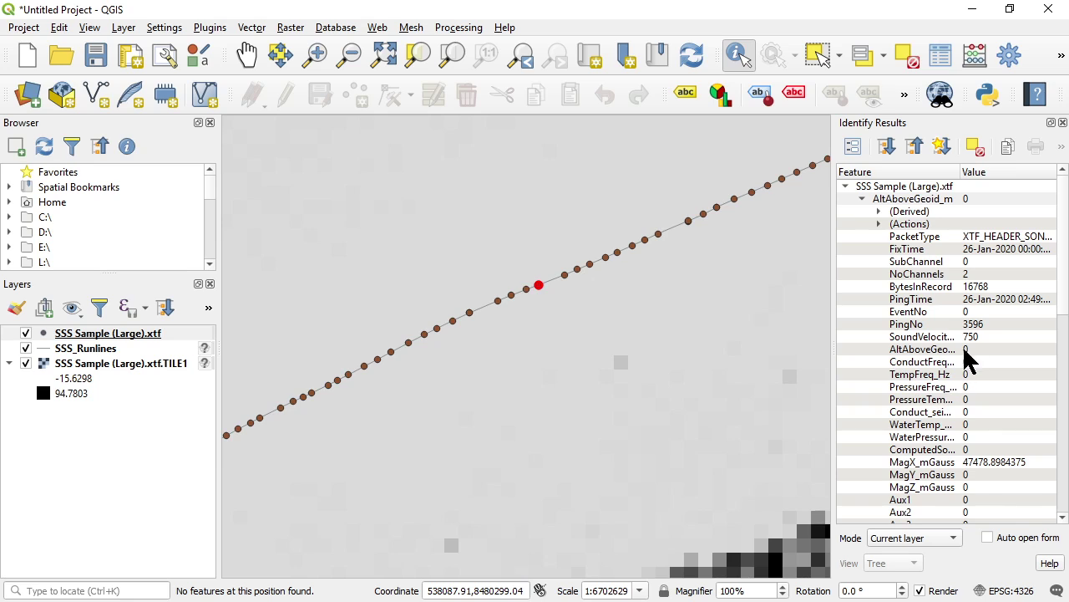
scroll(969, 355, down, 3)
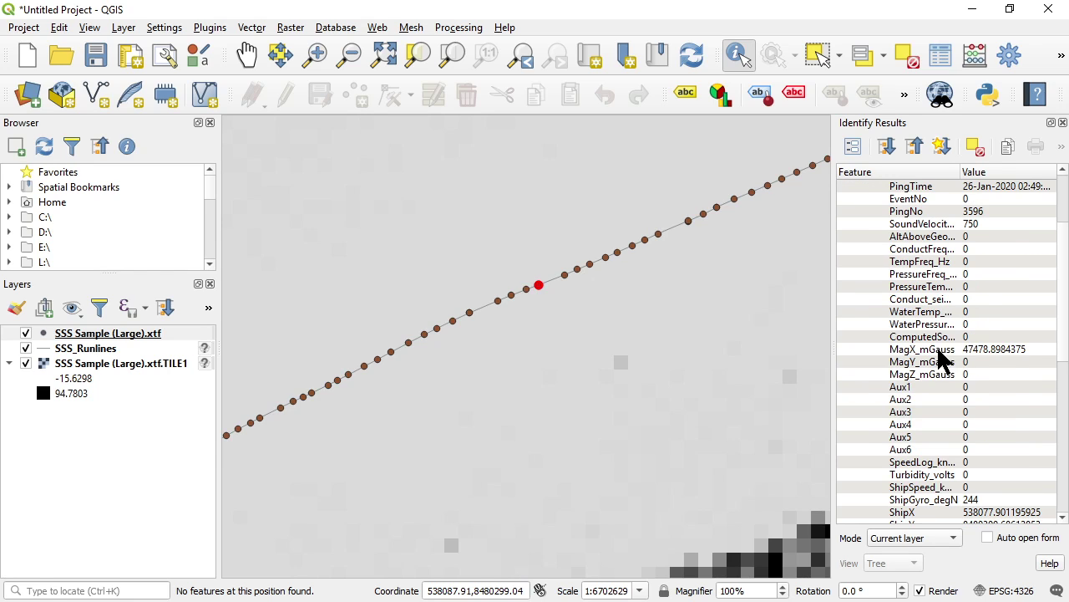
click(940, 351)
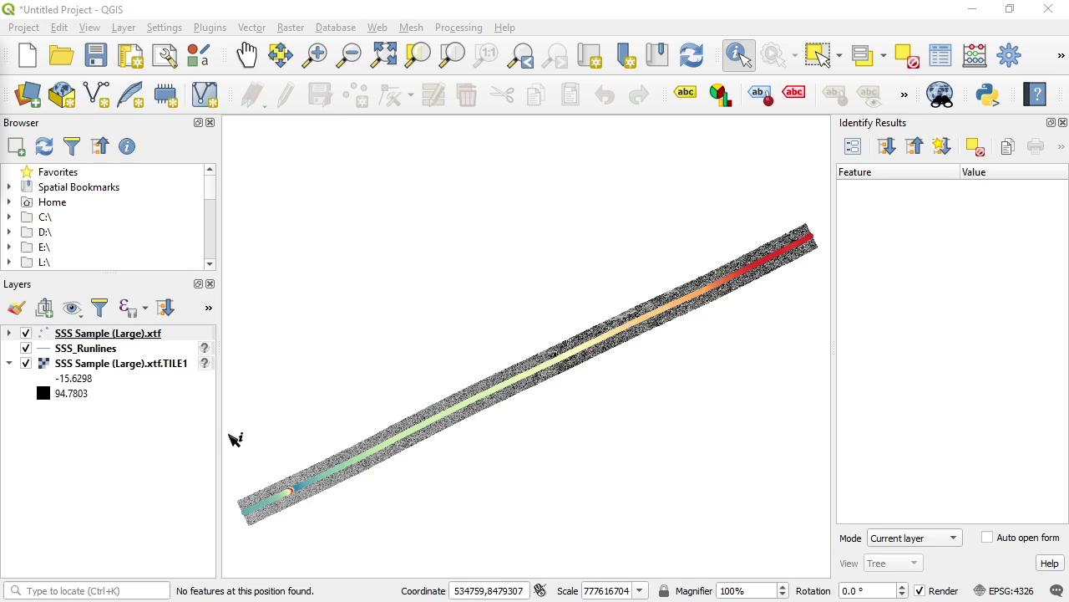
Check the ping layer's graduated magnetometer classes, then zoom onto the red stretch mid-line
click(9, 333)
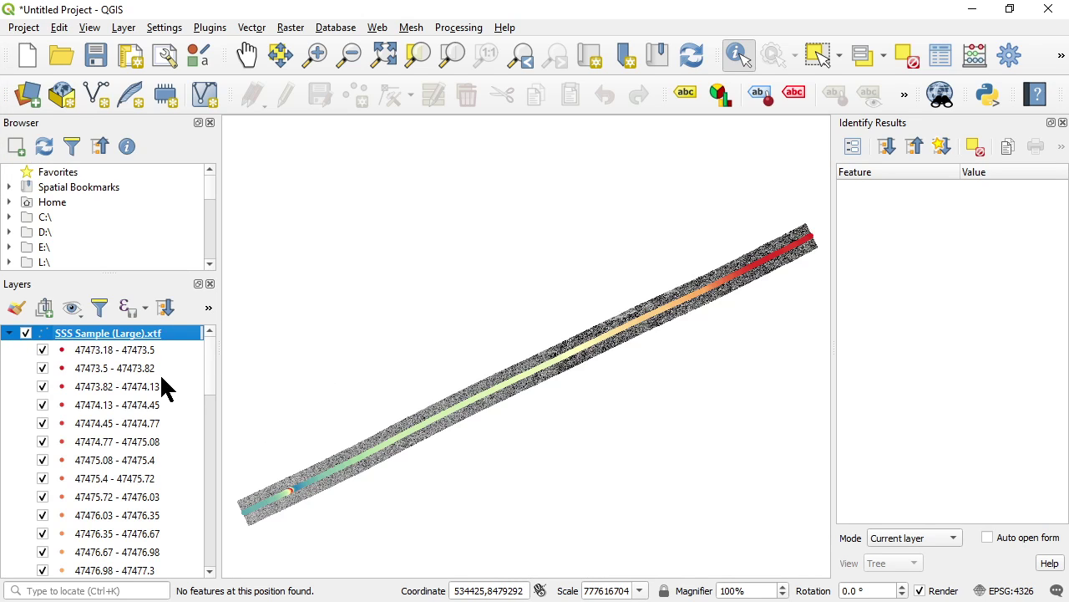
drag(209, 362, 8, 343)
click(9, 333)
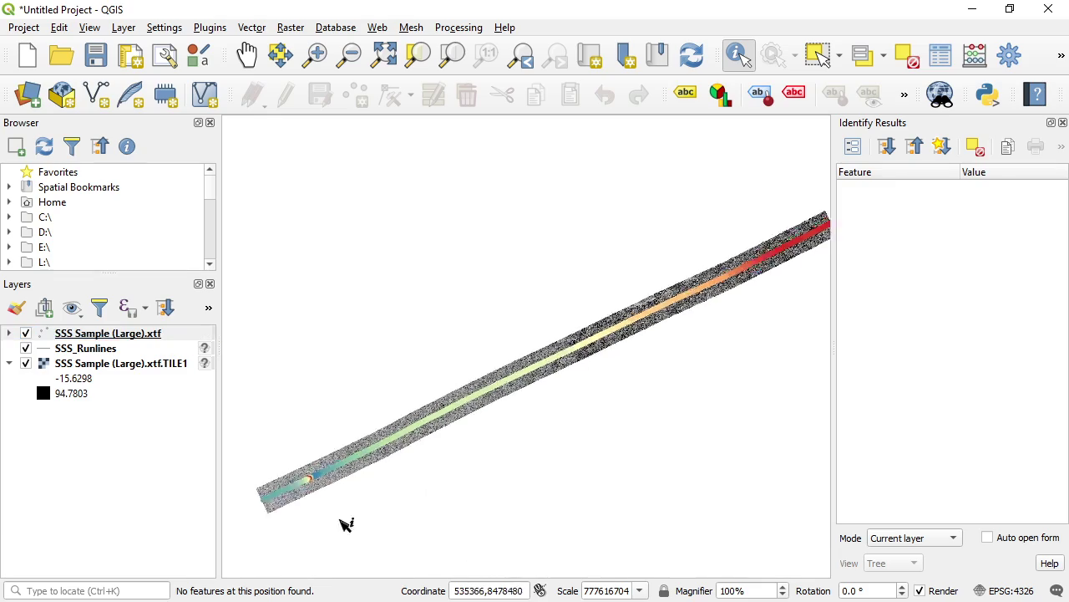
scroll(448, 399, up, 1)
scroll(447, 398, up, 4)
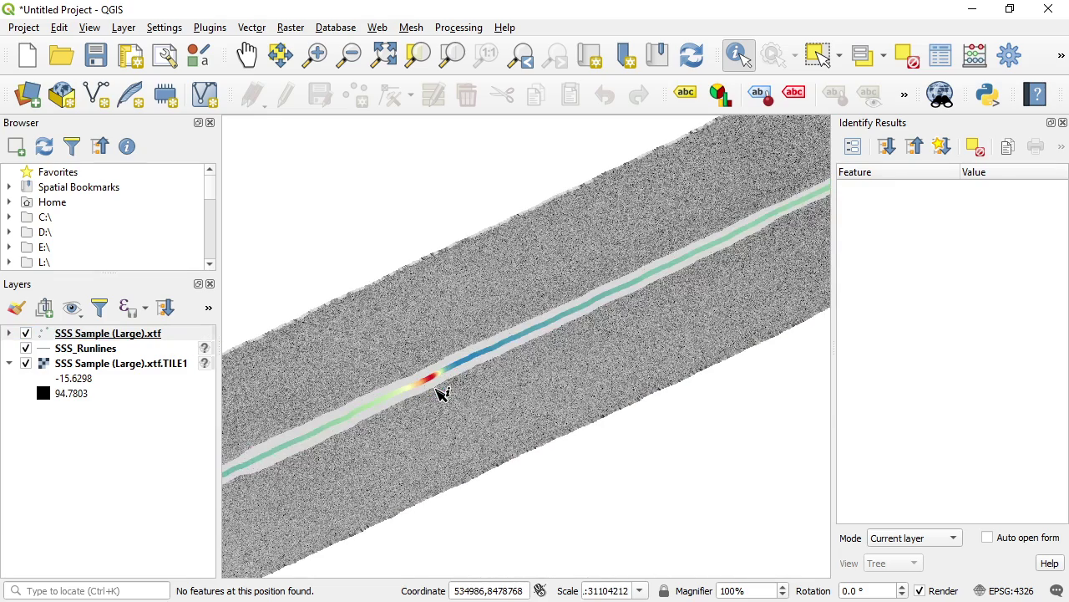
scroll(502, 409, down, 1)
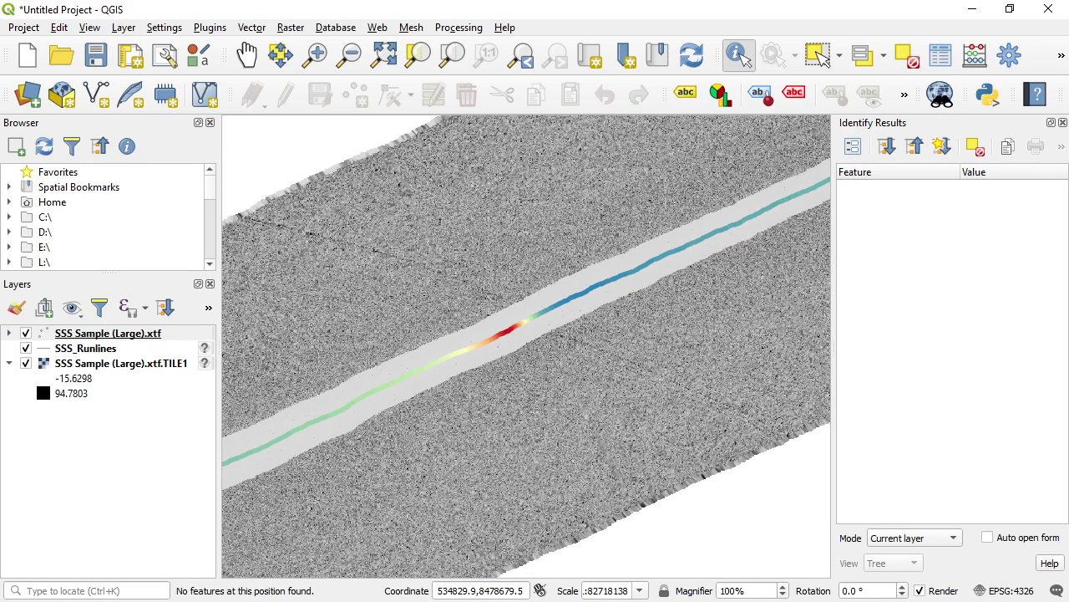
key(alt+Tab)
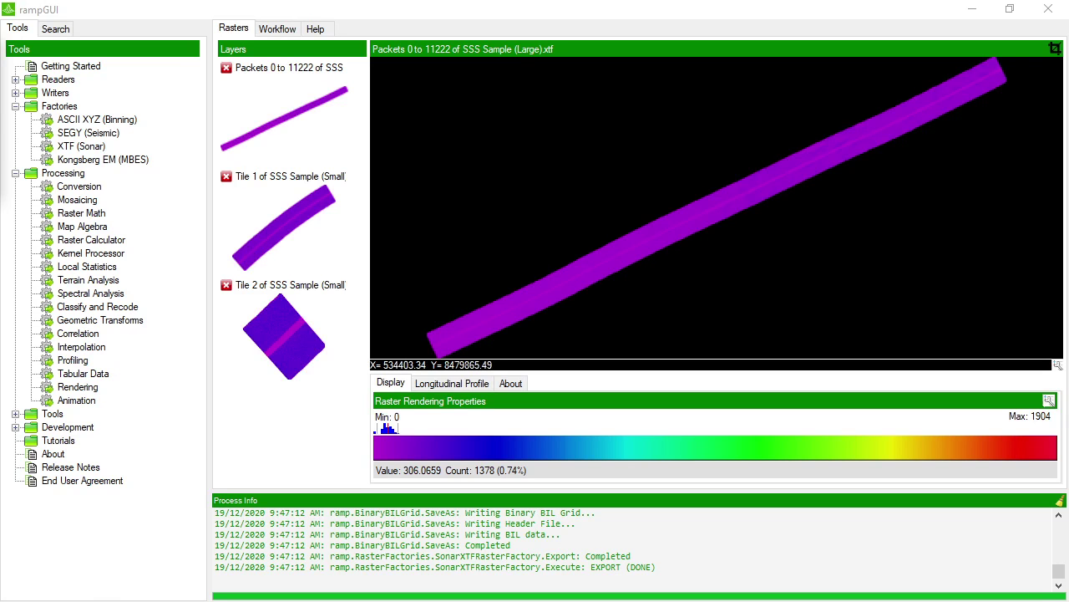